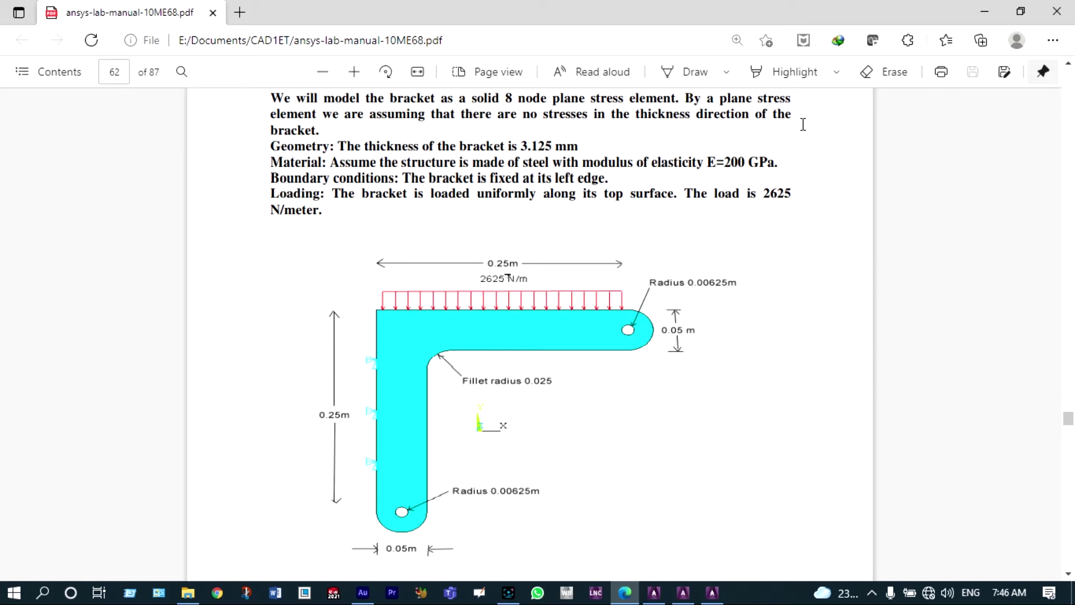
# Switch to ANSYS Mechanical and set the GUI filtering preferences to the Structural discipline
pyautogui.click(983, 12)
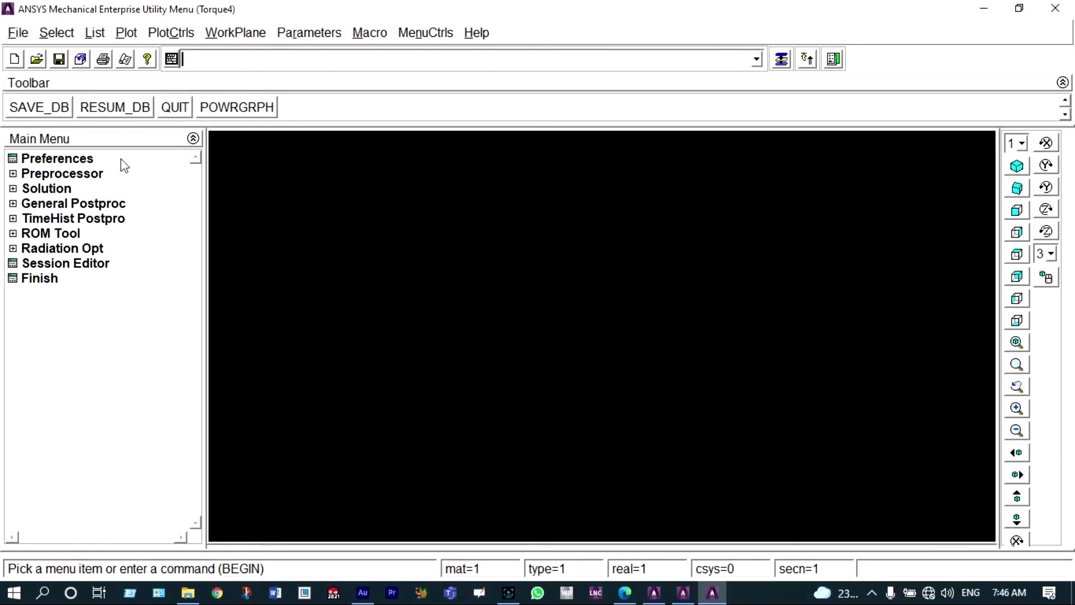
pyautogui.click(77, 163)
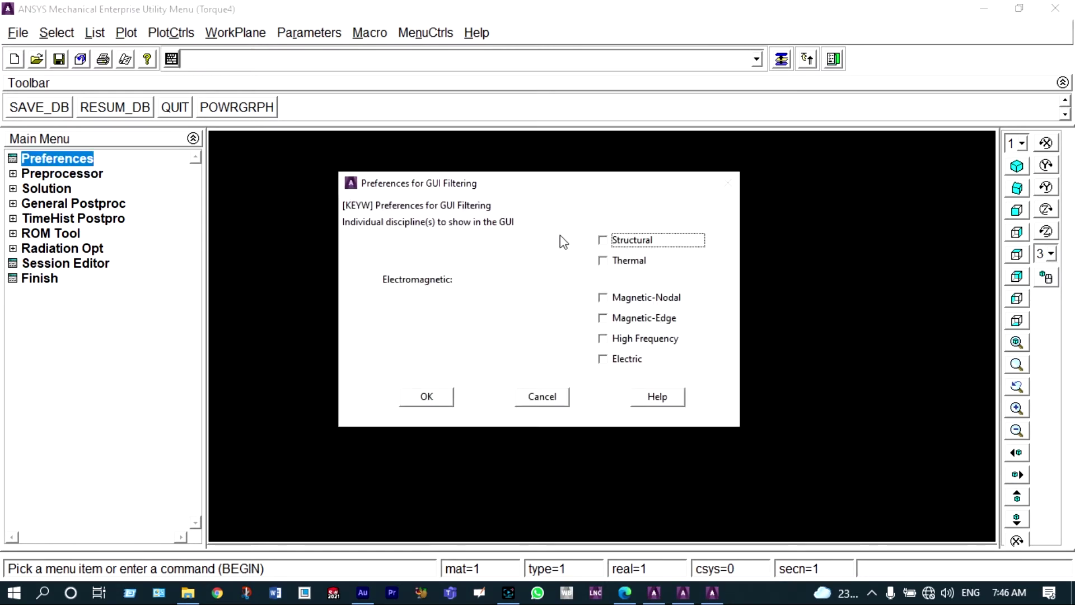
pyautogui.click(602, 241)
pyautogui.click(433, 393)
# Add the structural solid element type Quad 4 node 182 with reference number 1
pyautogui.click(99, 176)
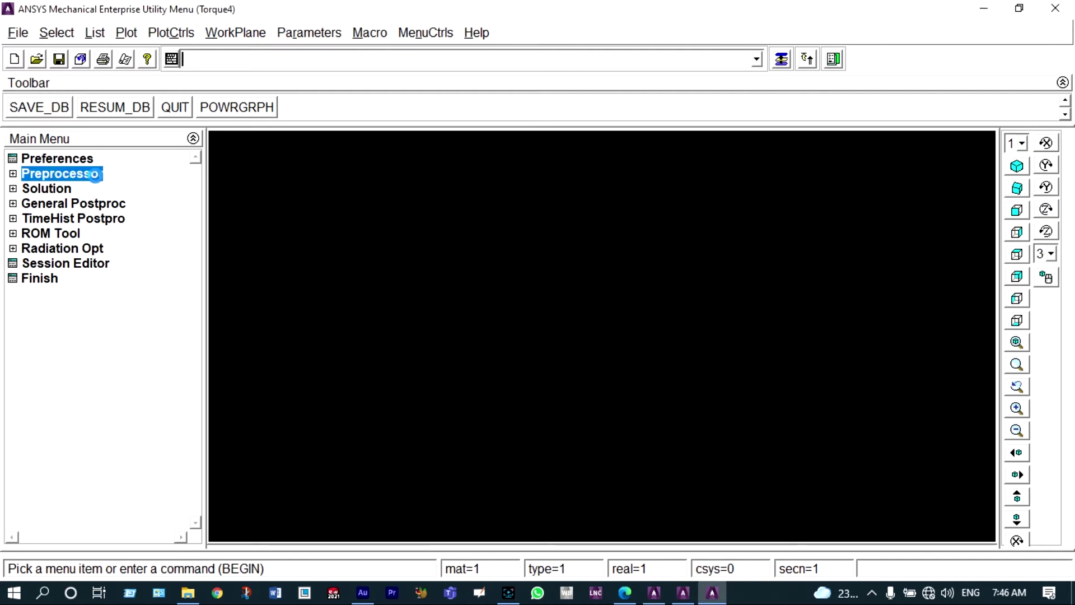
pyautogui.click(101, 191)
pyautogui.click(106, 205)
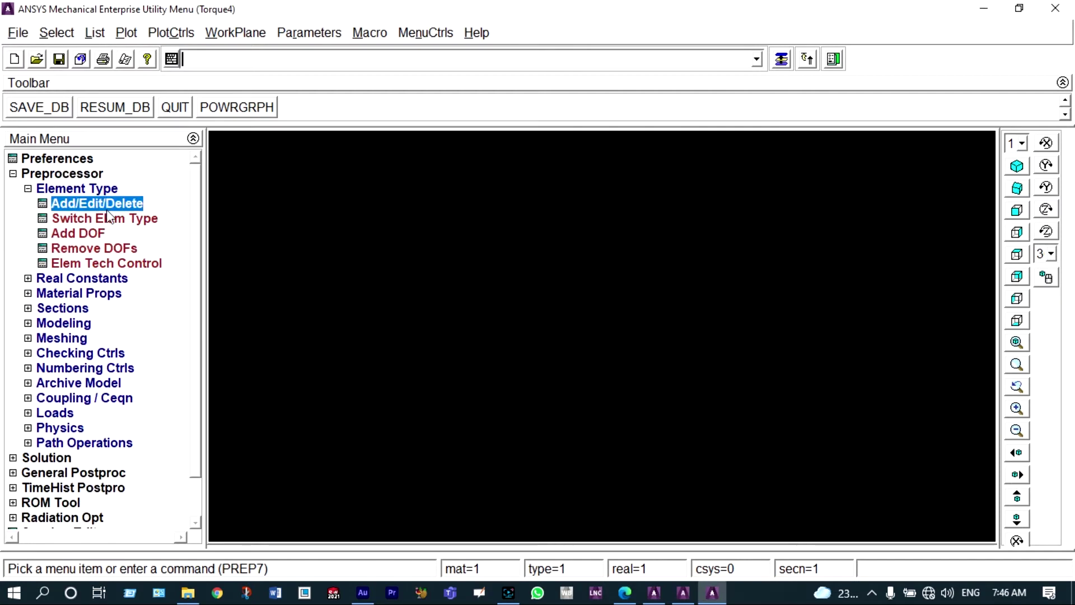
pyautogui.click(135, 401)
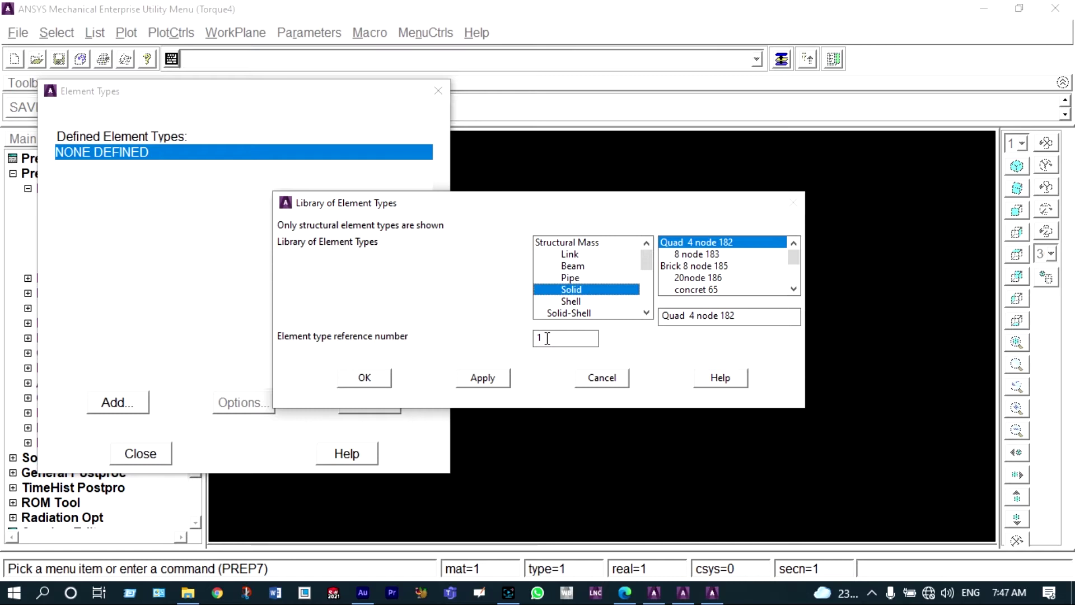
pyautogui.click(379, 378)
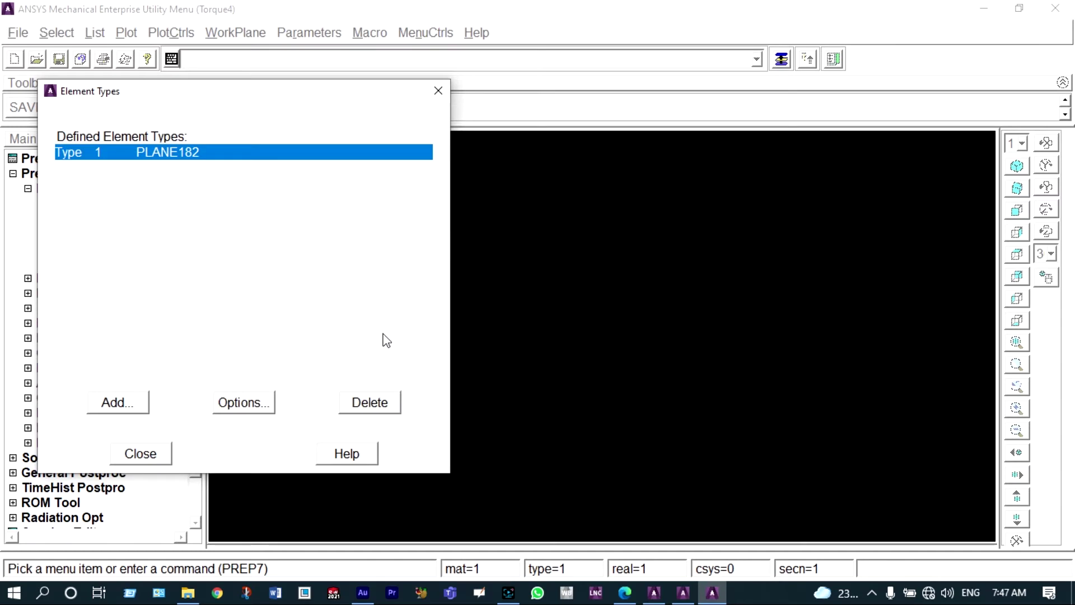
# Set the PLANE182 element behavior to plane stress with thickness and close the element type definitions
pyautogui.click(258, 403)
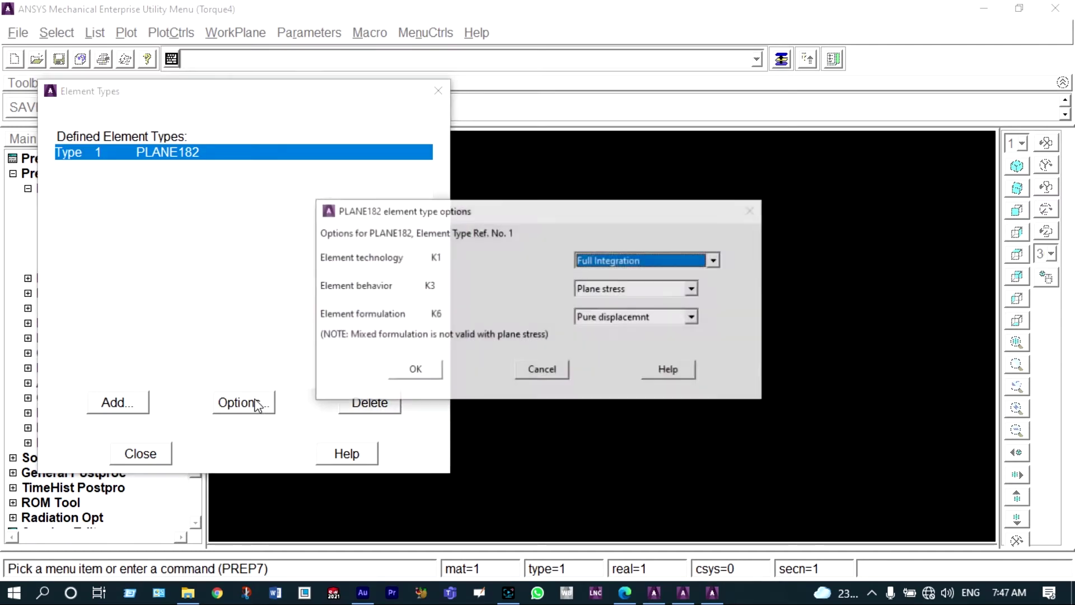
pyautogui.click(692, 289)
pyautogui.click(630, 339)
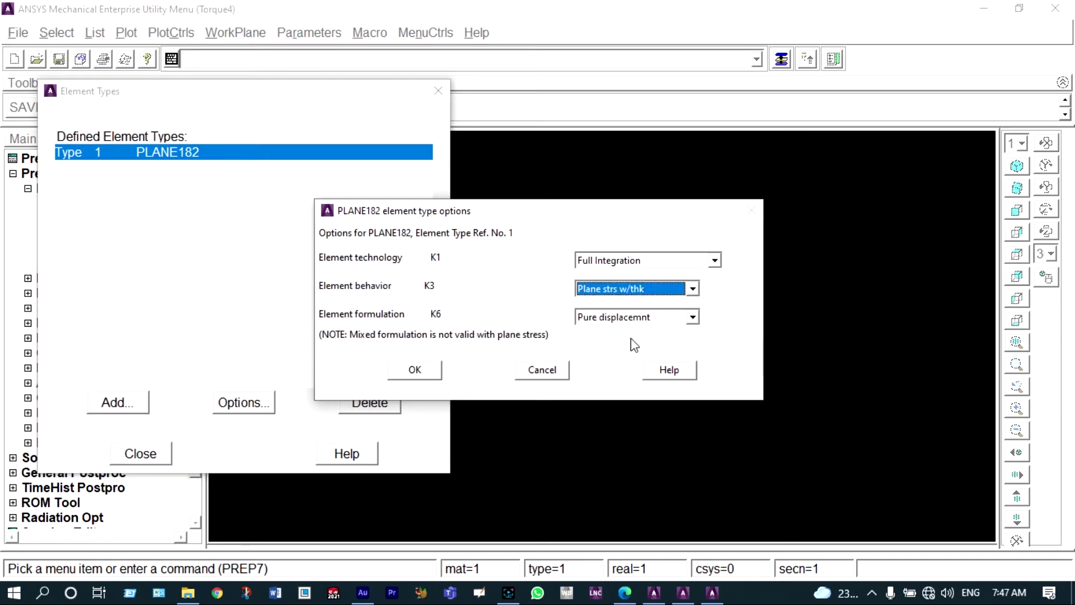
pyautogui.click(425, 370)
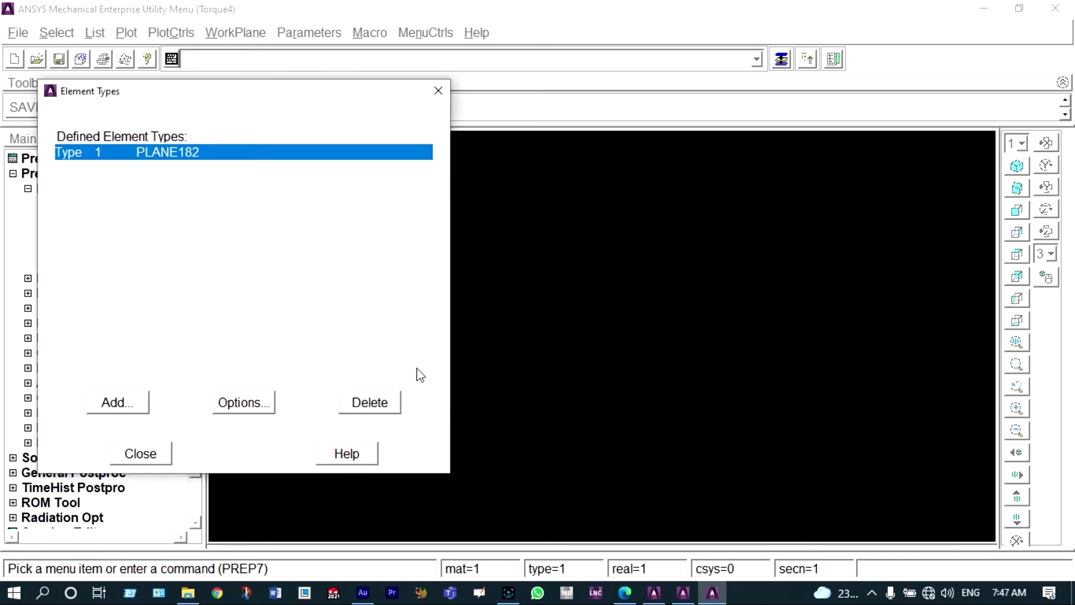
pyautogui.click(149, 451)
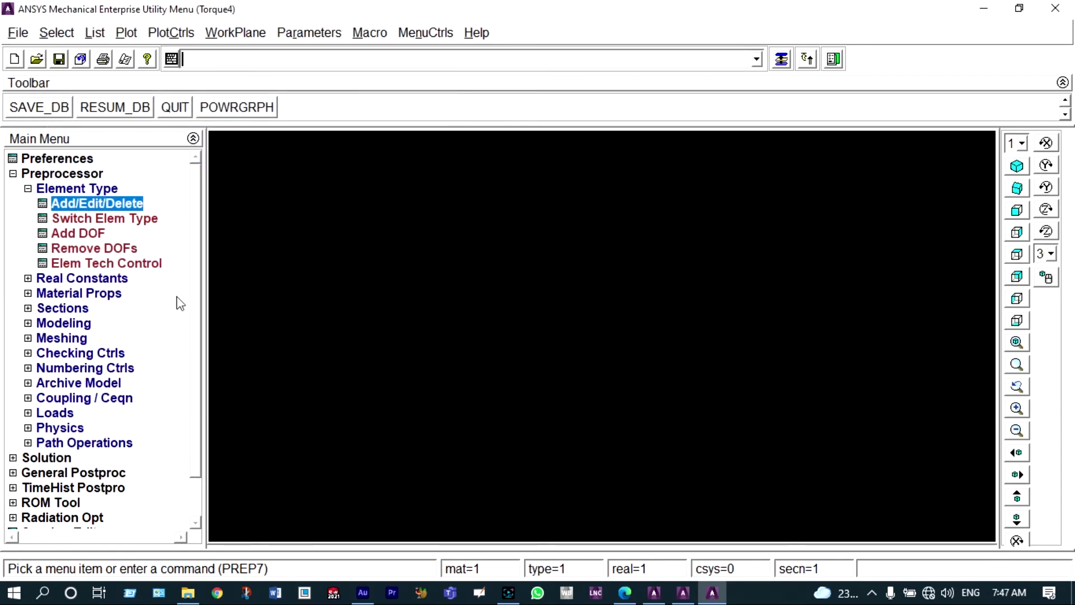
# Add real constant set 1 for PLANE182 with a thickness of 0.003125, checking the bracket thickness in the PDF manual
pyautogui.click(115, 279)
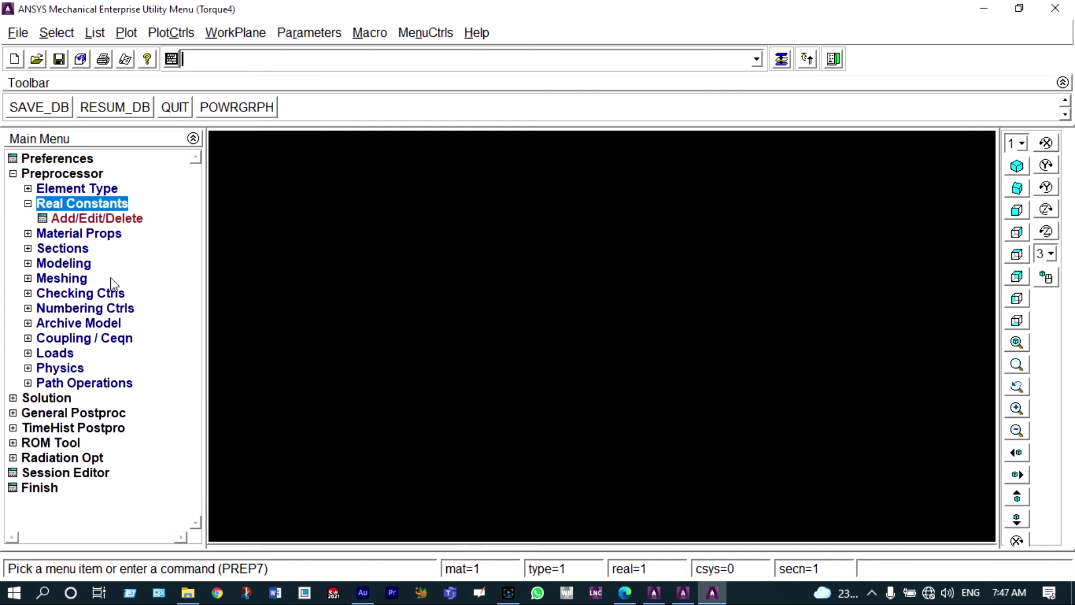
pyautogui.click(95, 218)
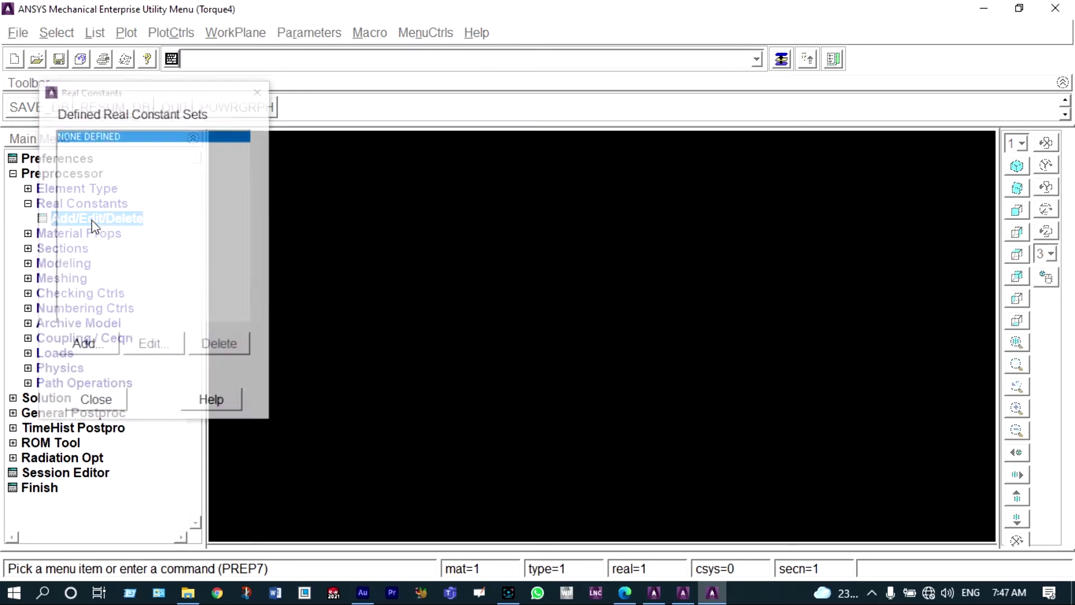
pyautogui.click(96, 345)
pyautogui.click(95, 398)
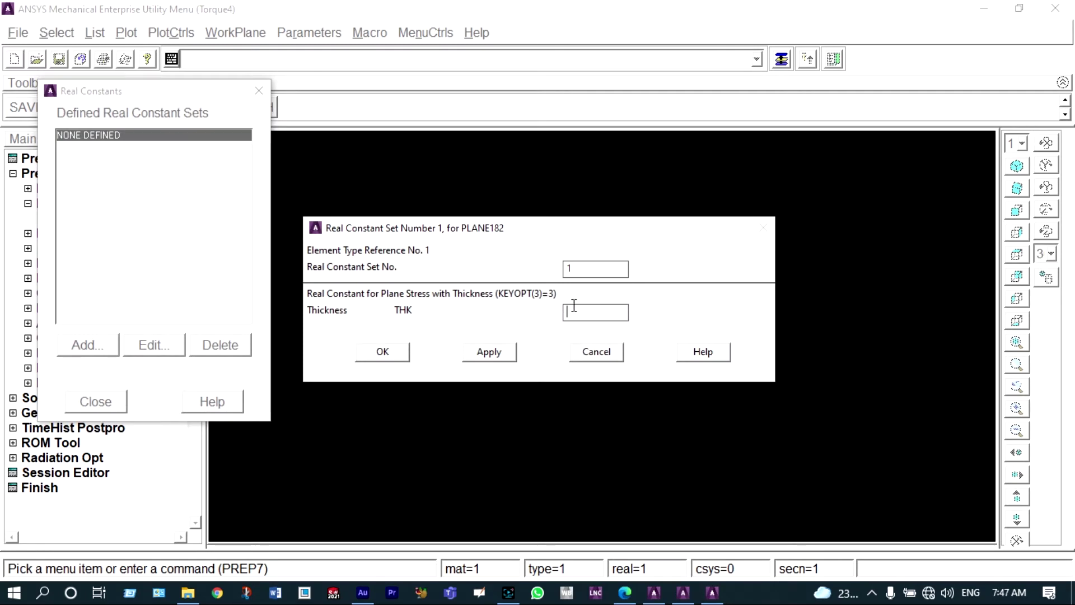
pyautogui.click(625, 592)
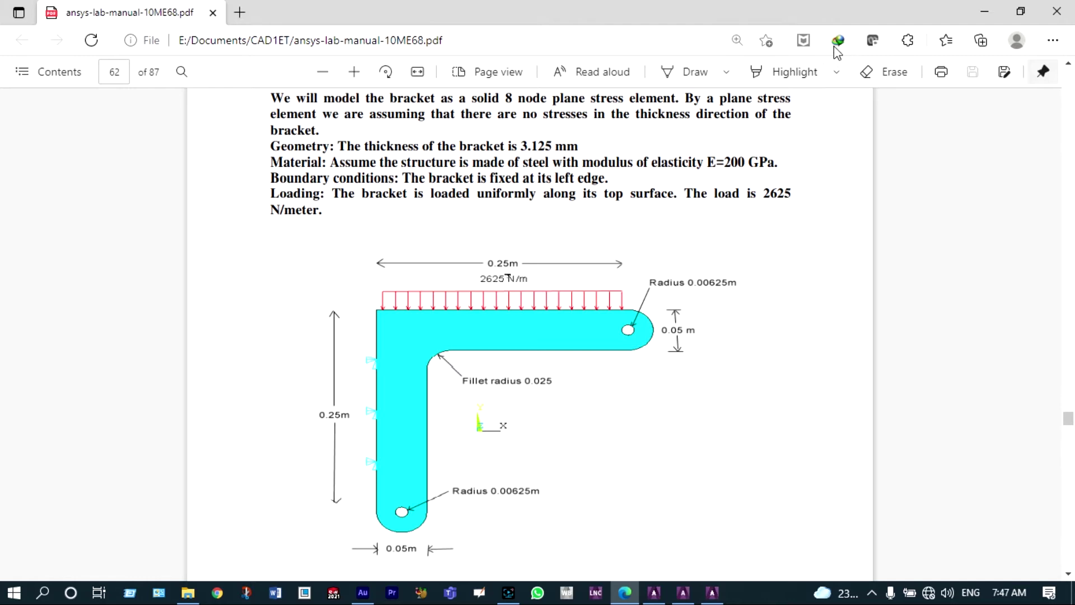
pyautogui.click(985, 11)
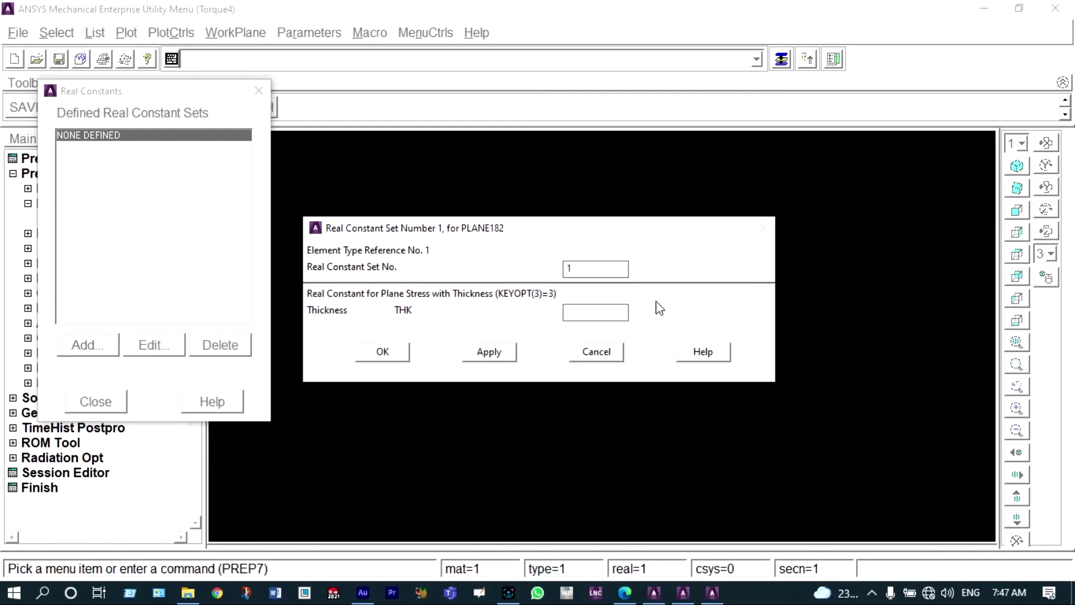
pyautogui.write('0.003125')
pyautogui.click(389, 352)
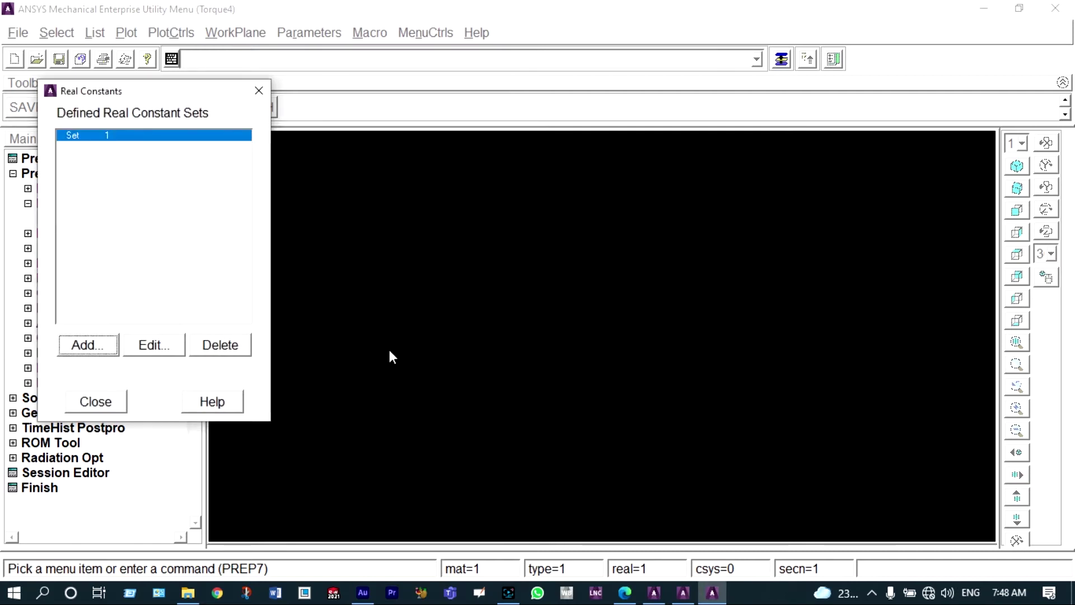
pyautogui.click(107, 408)
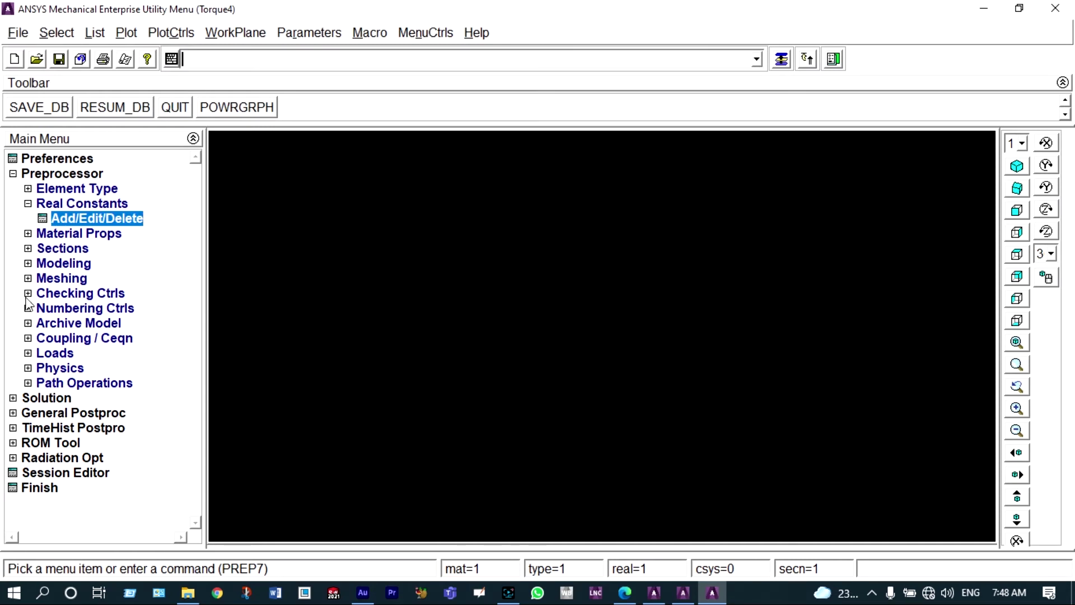
# Define material model 1 as structural linear elastic isotropic with EX 2e5 and PRXY 0.3
pyautogui.click(112, 234)
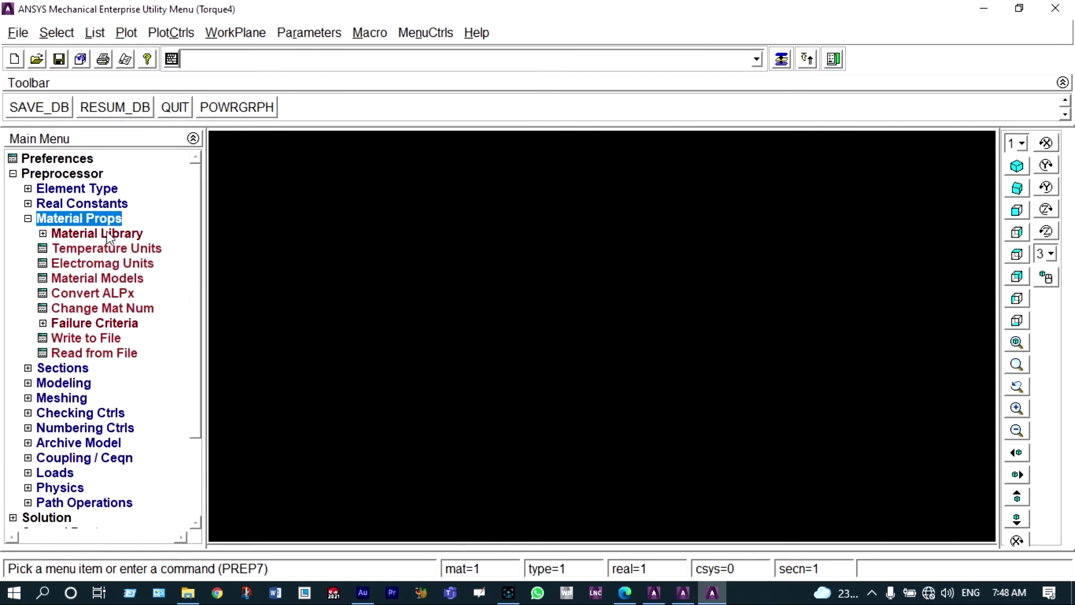
pyautogui.doubleClick(107, 278)
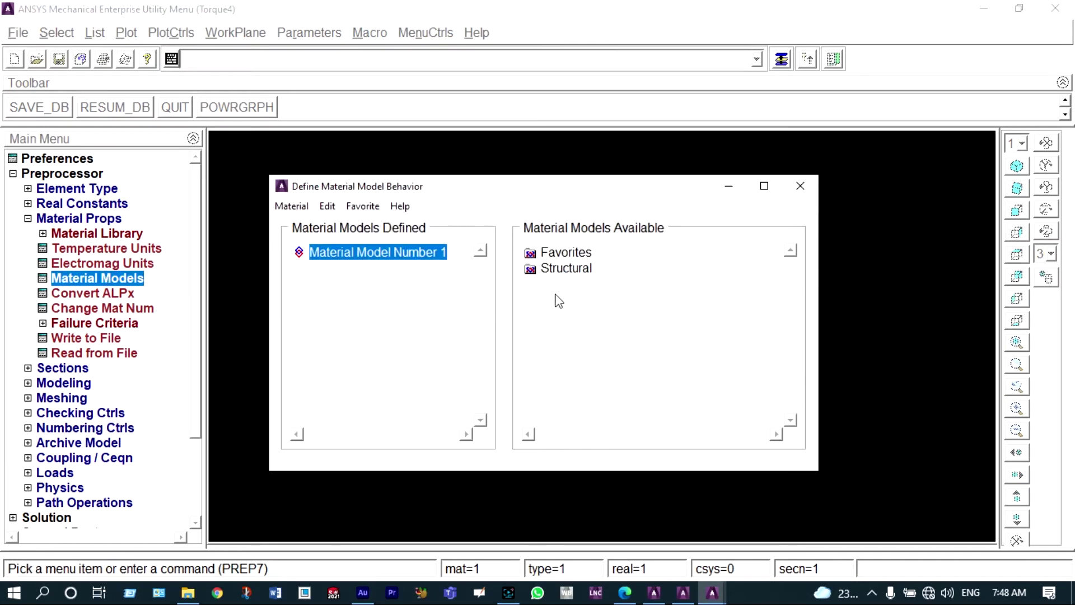
pyautogui.doubleClick(568, 272)
pyautogui.doubleClick(572, 282)
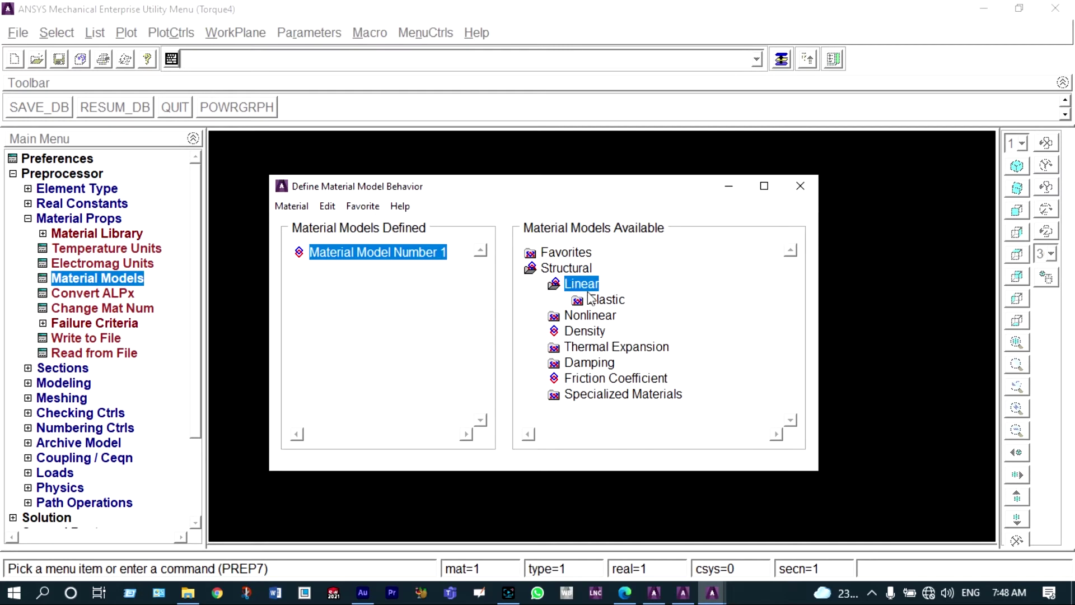
pyautogui.doubleClick(609, 301)
pyautogui.doubleClick(615, 315)
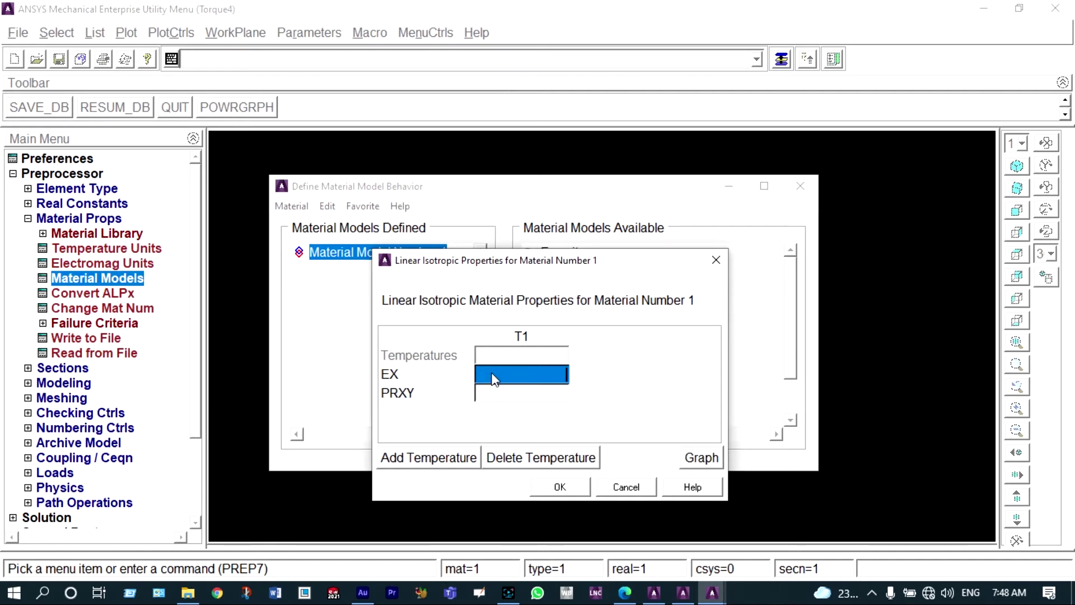
pyautogui.write('2e5')
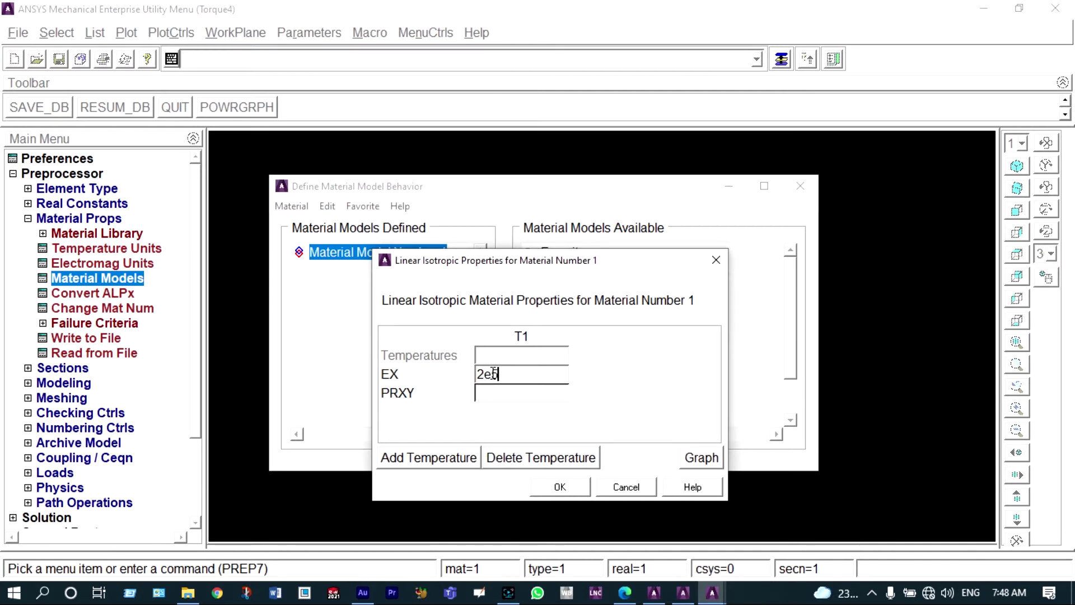
pyautogui.click(492, 396)
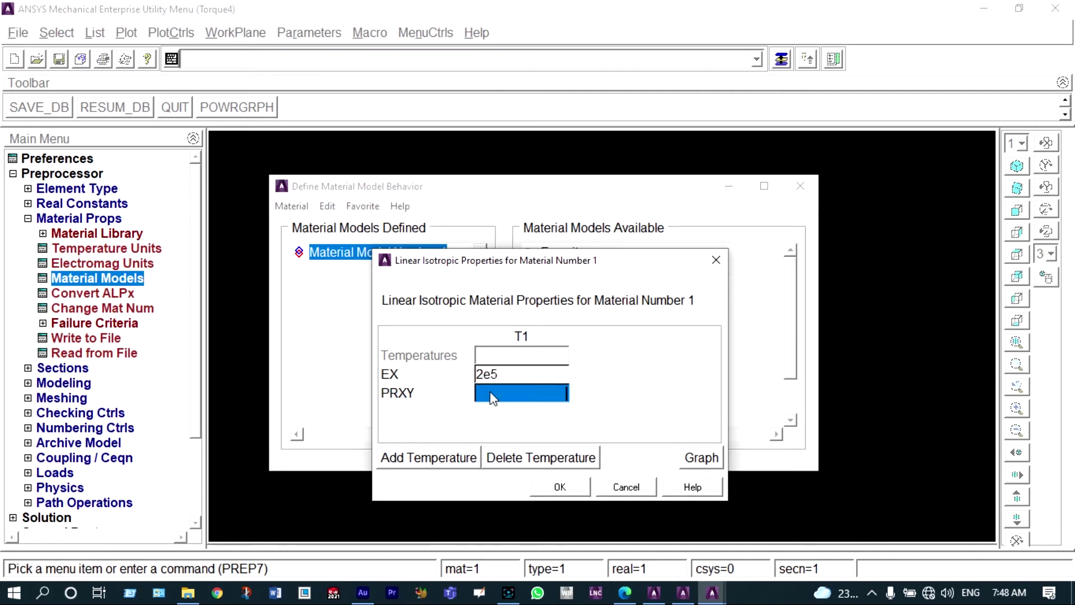
pyautogui.write('0')
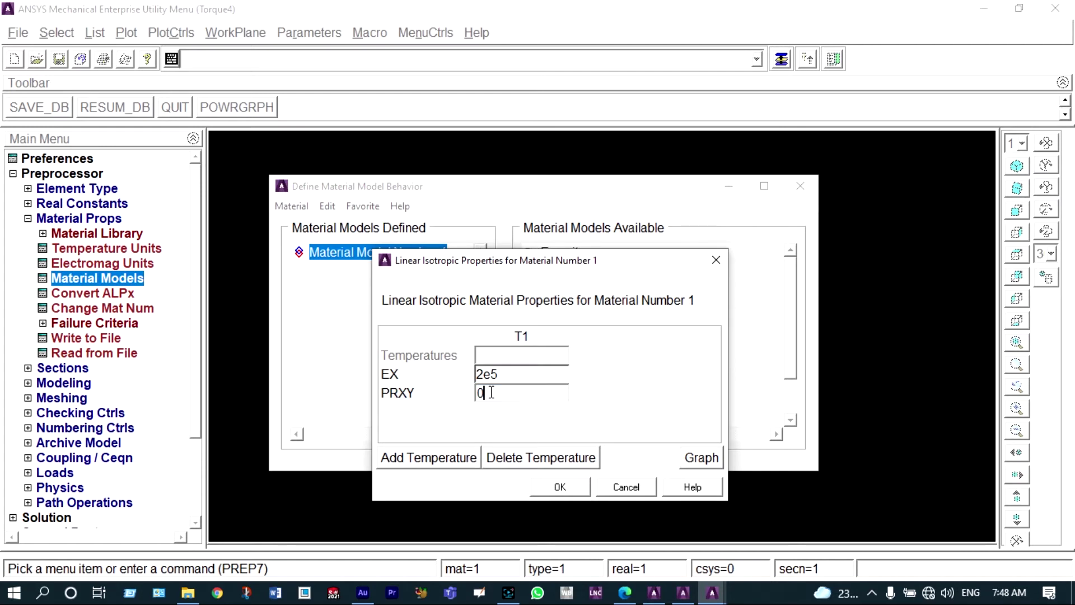
pyautogui.write('.3')
pyautogui.click(547, 487)
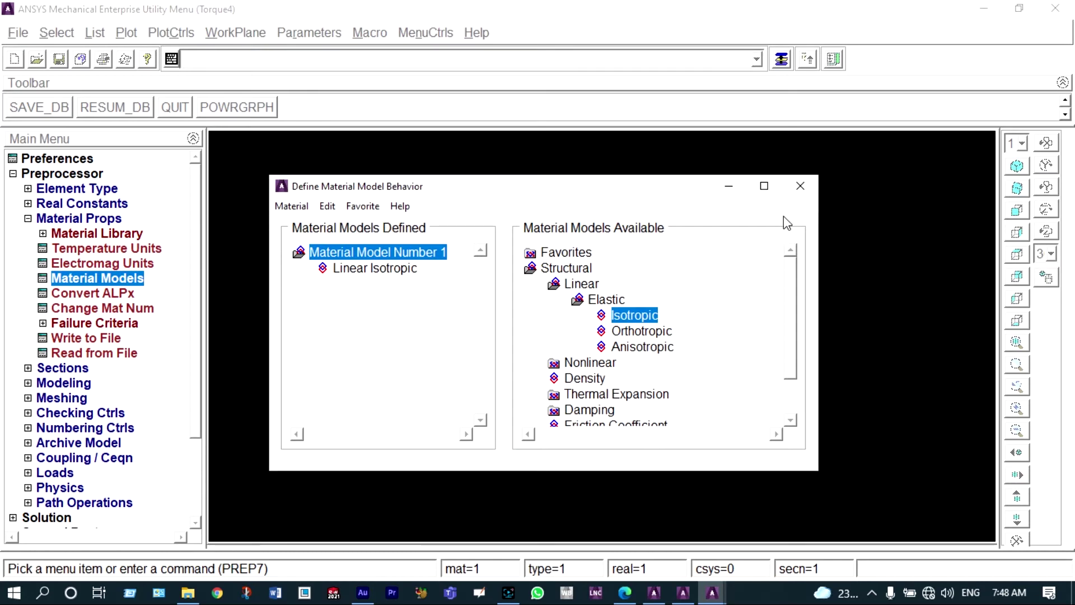
pyautogui.click(805, 182)
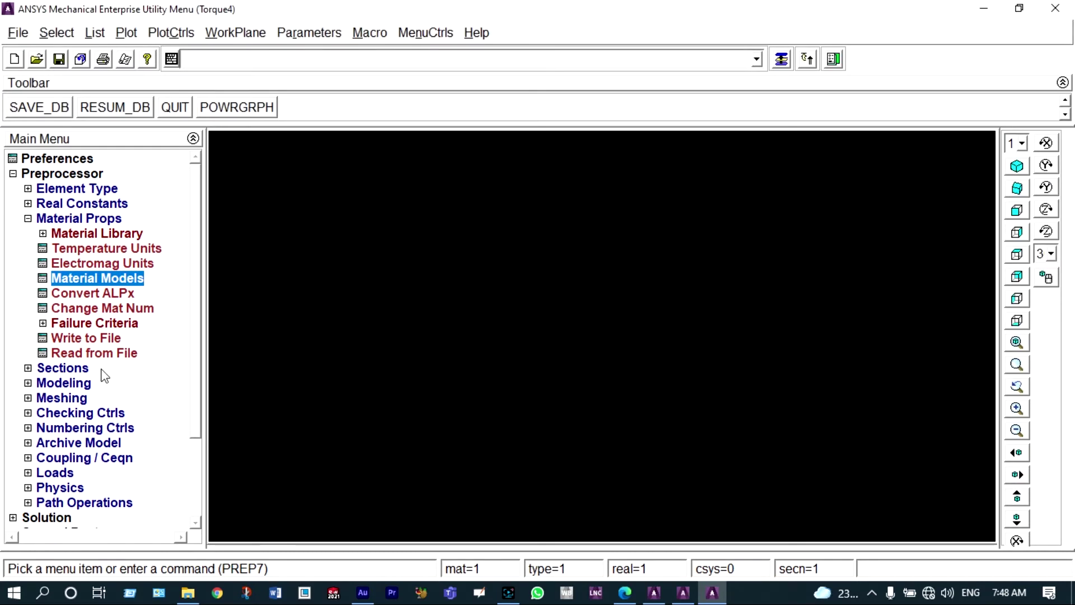
# Create a rectangular area by two corners from the working plane origin, 0.25 wide and 0.05 high
pyautogui.click(82, 384)
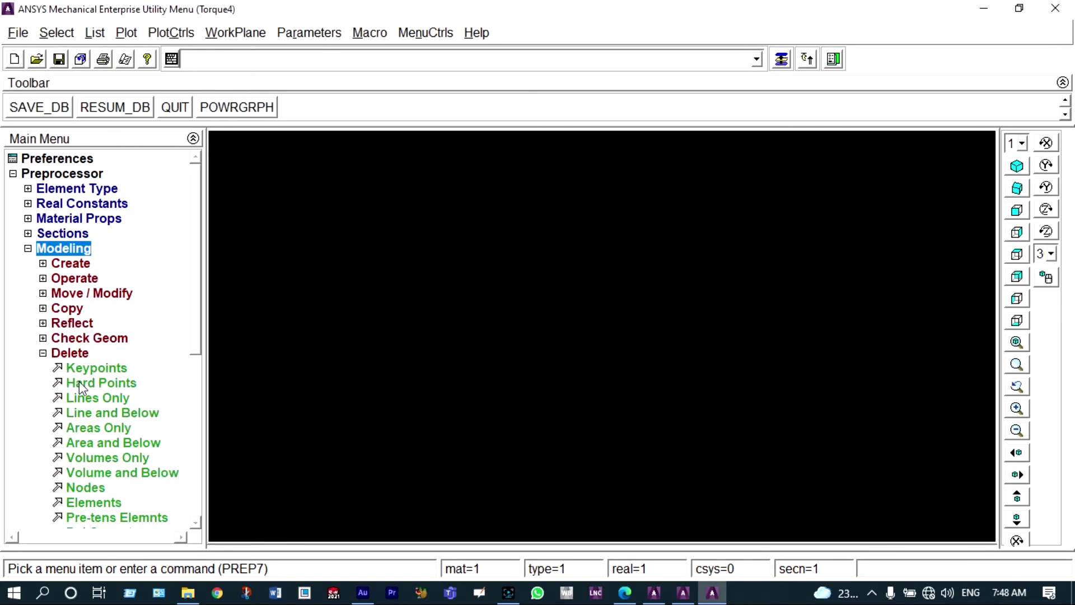
pyautogui.click(43, 267)
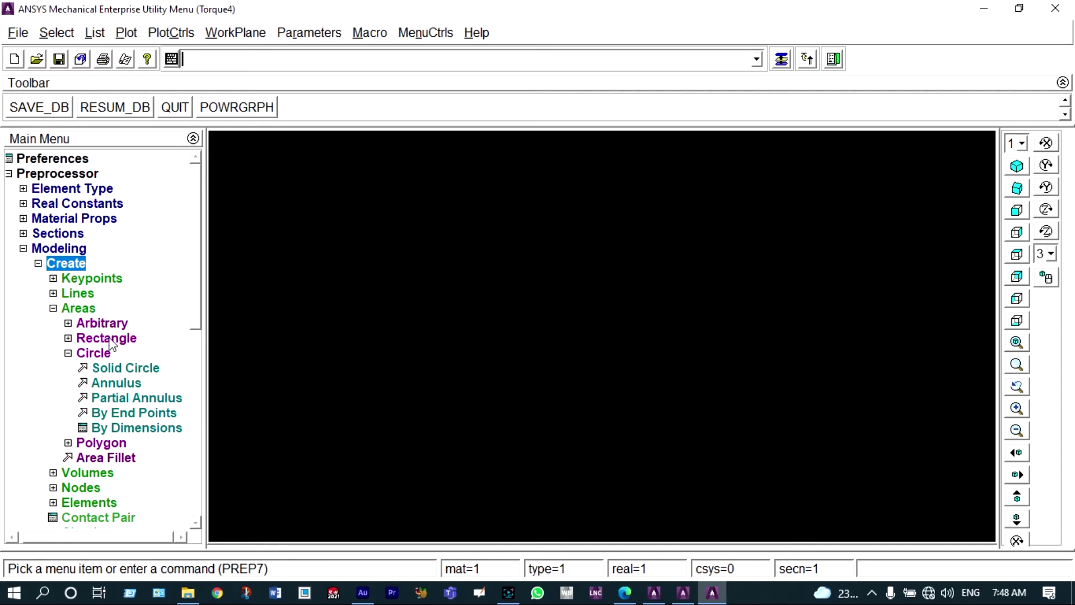
pyautogui.click(74, 340)
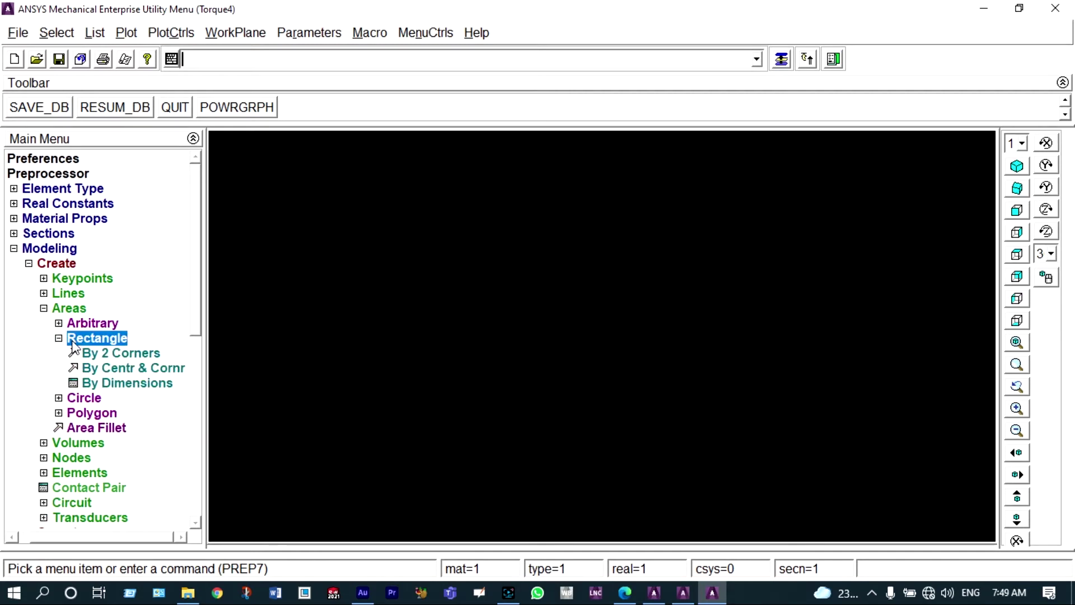
pyautogui.click(116, 356)
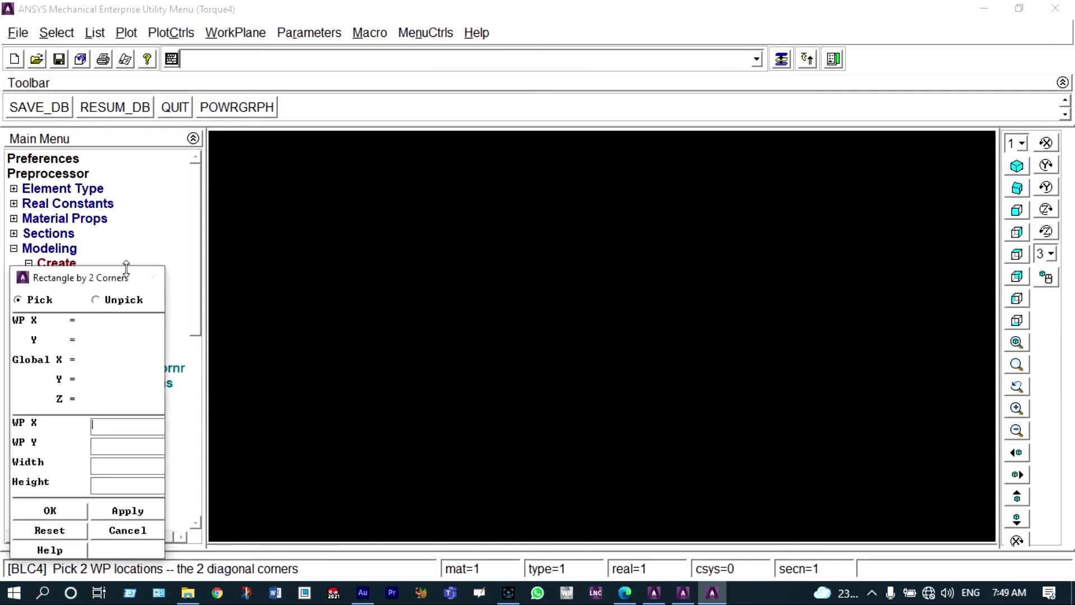
pyautogui.moveTo(125, 283); pyautogui.dragTo(137, 211)
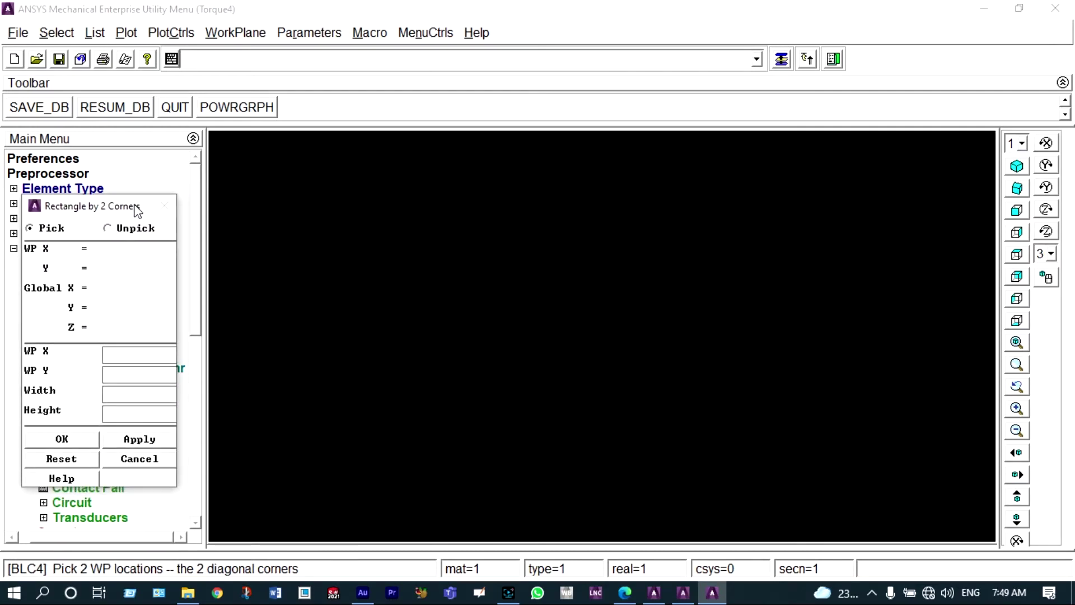
pyautogui.click(121, 392)
pyautogui.write('0.25')
pyautogui.click(117, 413)
pyautogui.write('0.05')
pyautogui.click(133, 440)
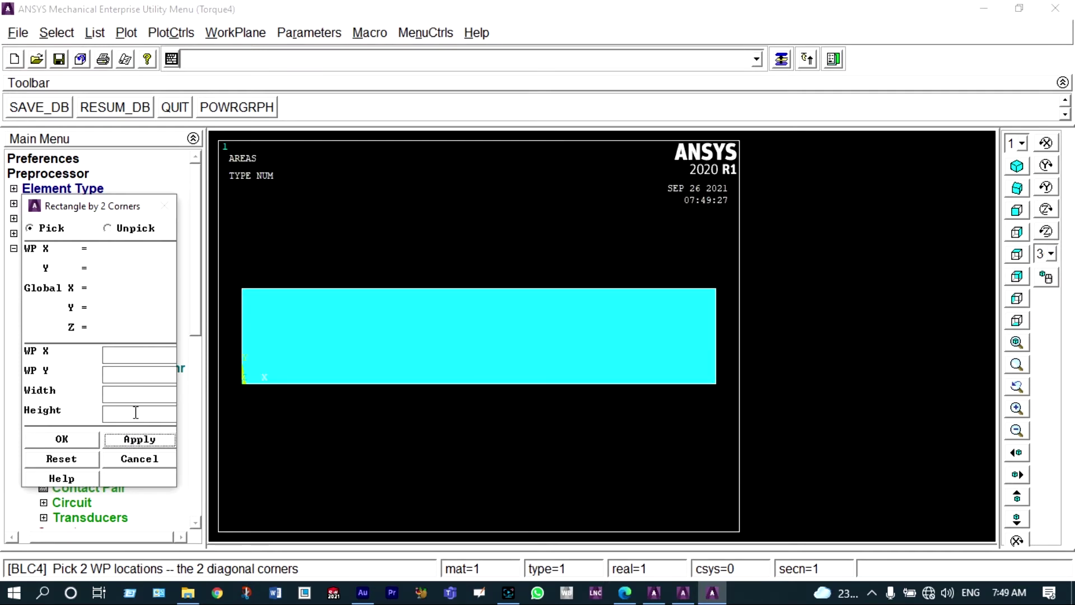
# Check the bracket drawing in the PDF manual and create the vertical leg rectangle from the origin, width 0.05 and height -0.2
pyautogui.click(625, 592)
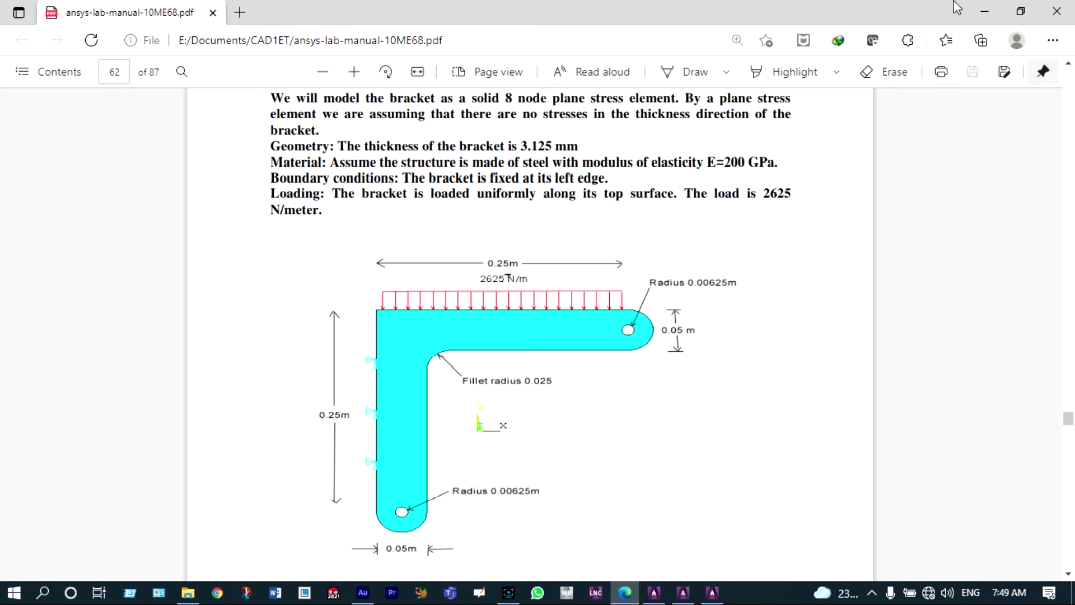
pyautogui.click(982, 12)
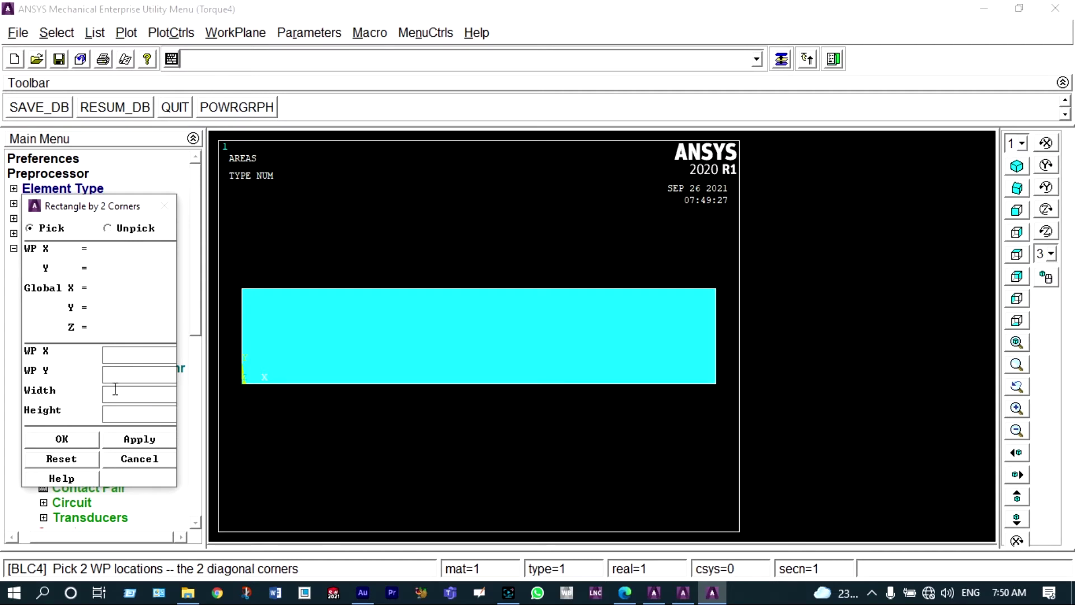
pyautogui.write('0.05')
pyautogui.click(115, 411)
pyautogui.write('-0.2')
pyautogui.click(134, 440)
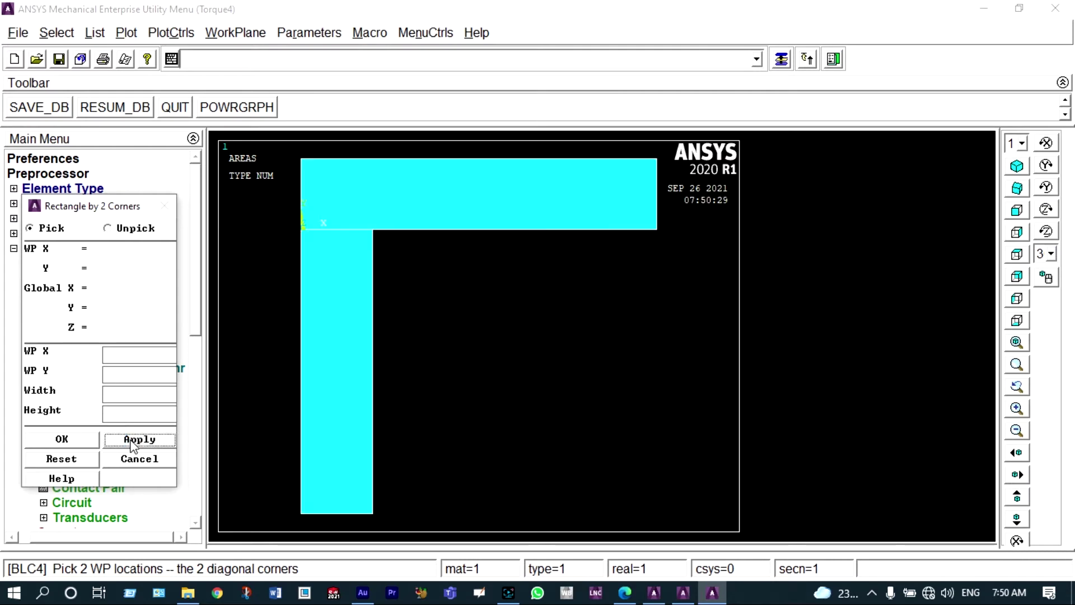
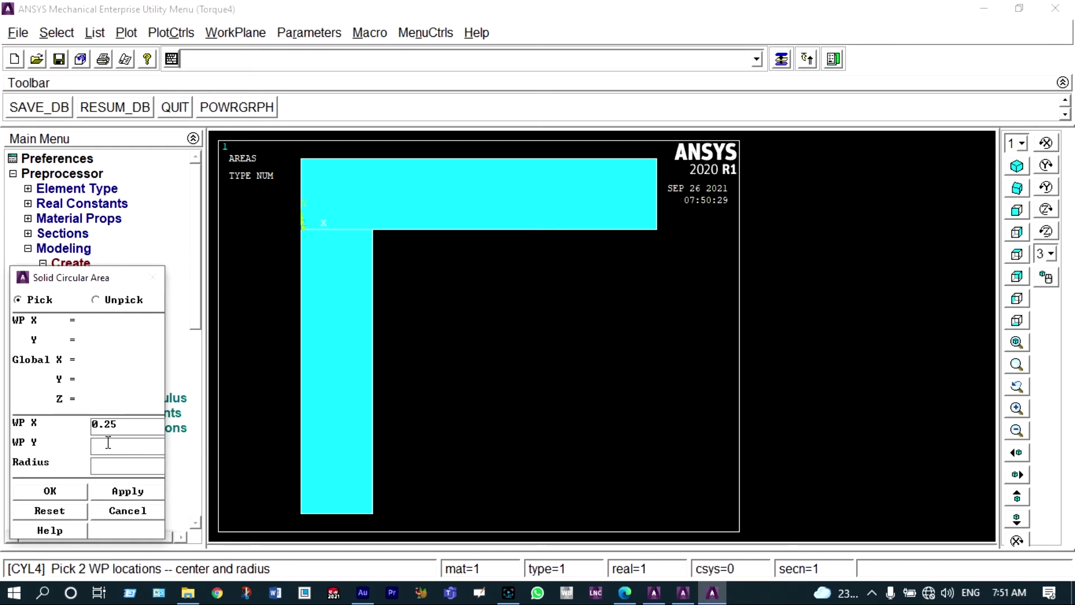
# Create two solid circular areas of radius 0.025 at the arm ends, centred at (0.25, 0.025) and (0.025, -0.2)
pyautogui.write('0.0250.025')
pyautogui.click(116, 492)
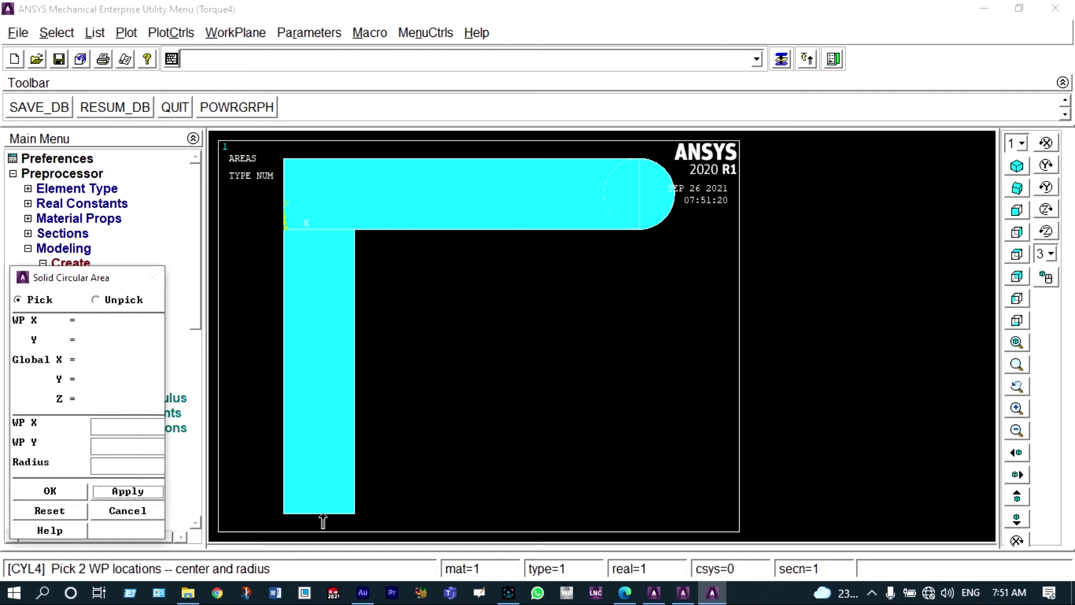
pyautogui.click(123, 423)
pyautogui.write('0.025')
pyautogui.click(119, 443)
pyautogui.write('-0.2')
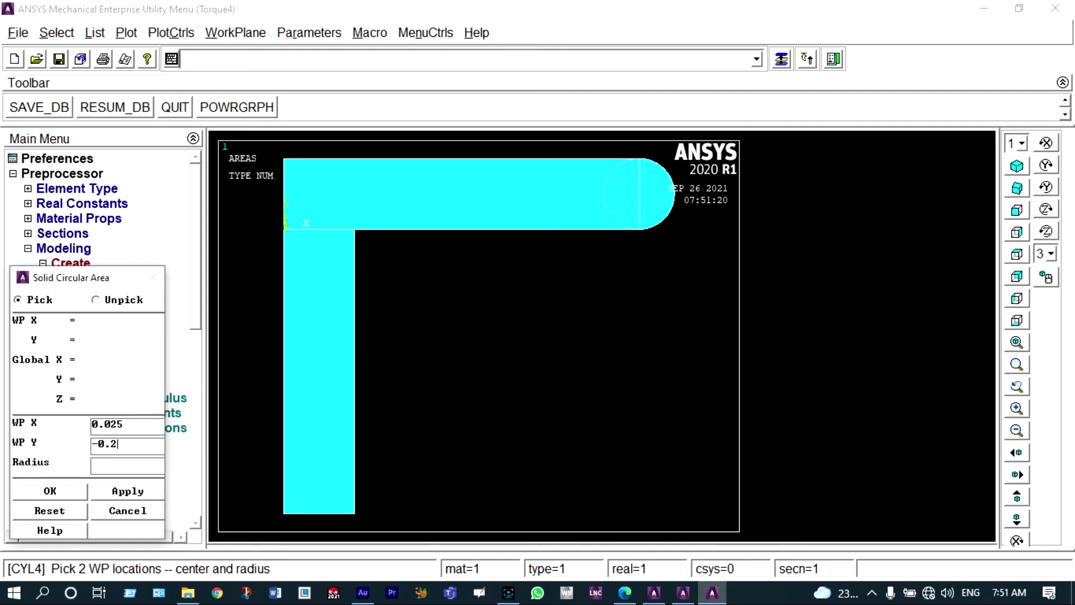
pyautogui.click(115, 465)
pyautogui.click(115, 465)
pyautogui.write('0.025')
pyautogui.click(65, 491)
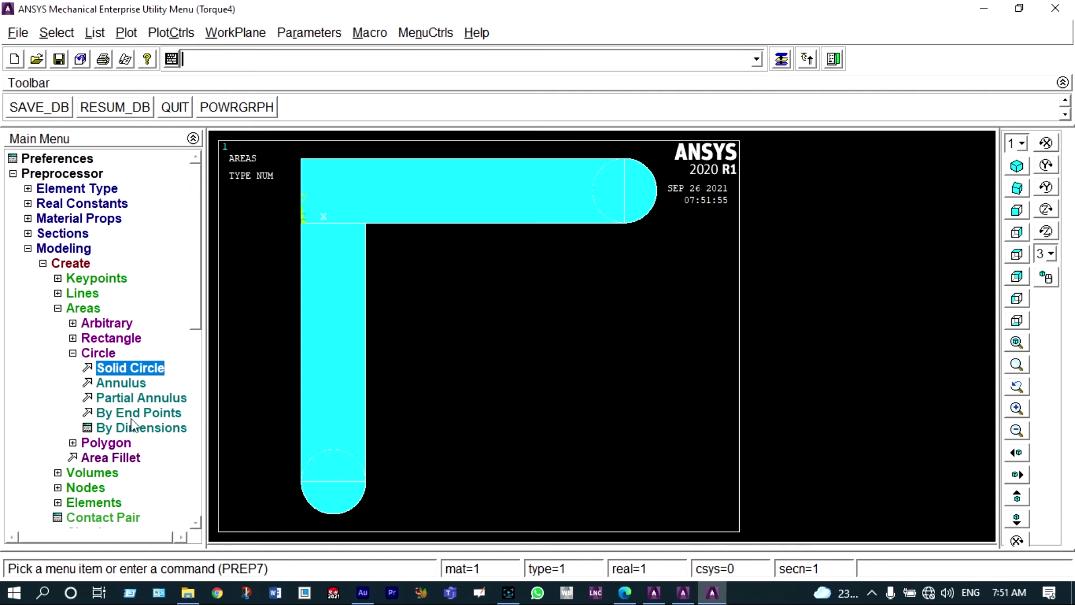
# Combine all rectangle and circle areas into a single bracket area with the Boolean Add operation
pyautogui.click(73, 353)
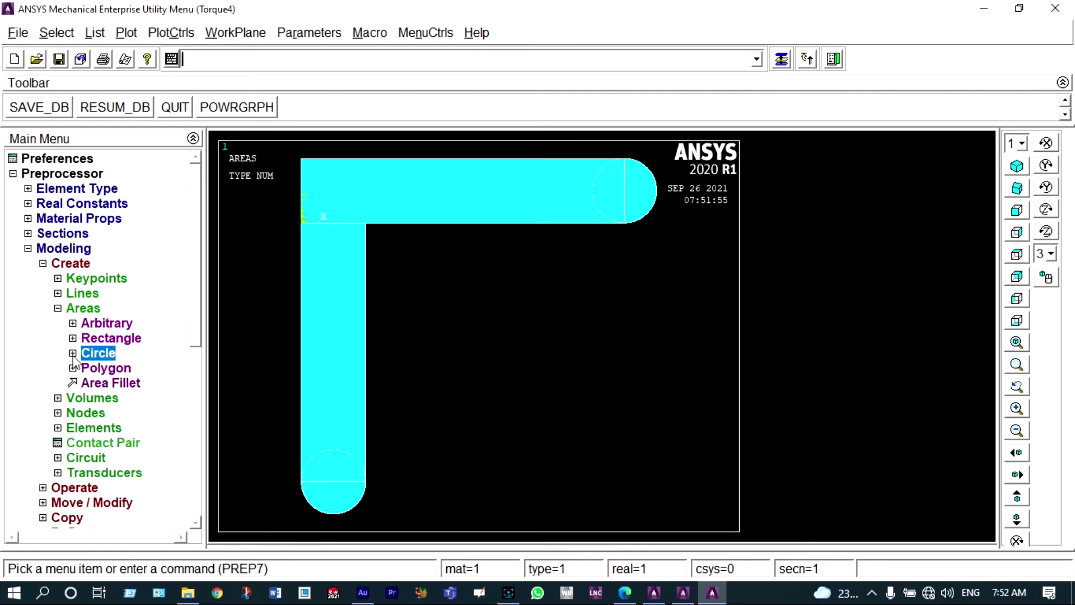
pyautogui.click(78, 489)
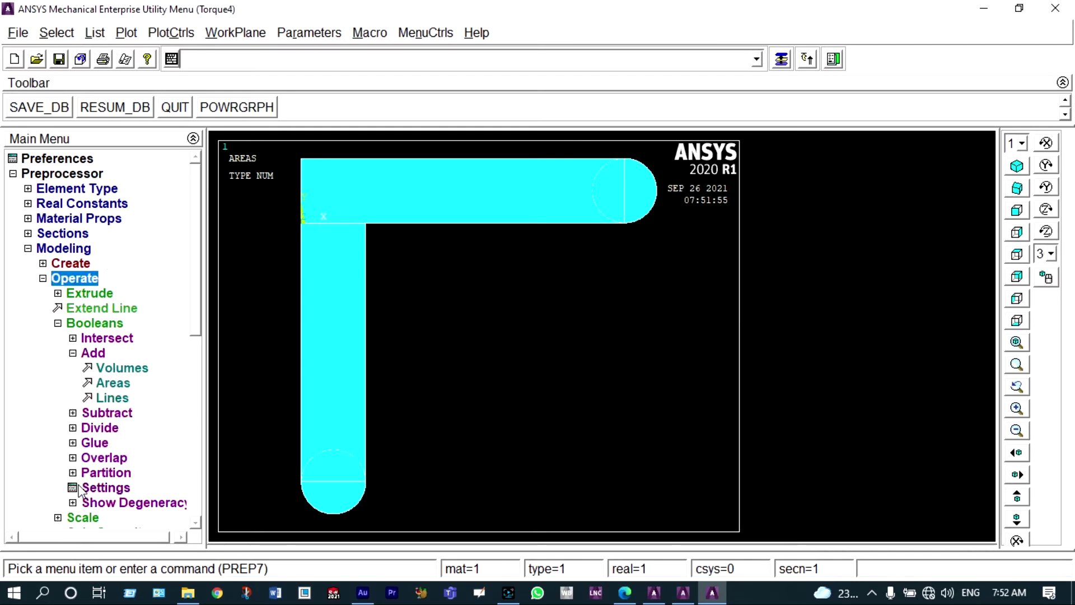
pyautogui.click(119, 383)
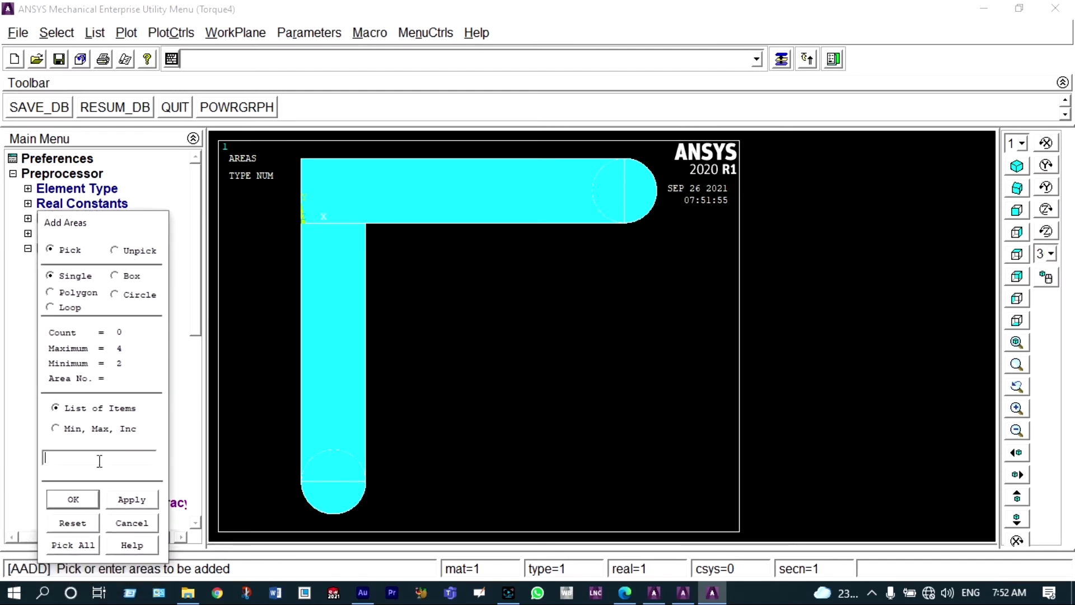
pyautogui.click(87, 543)
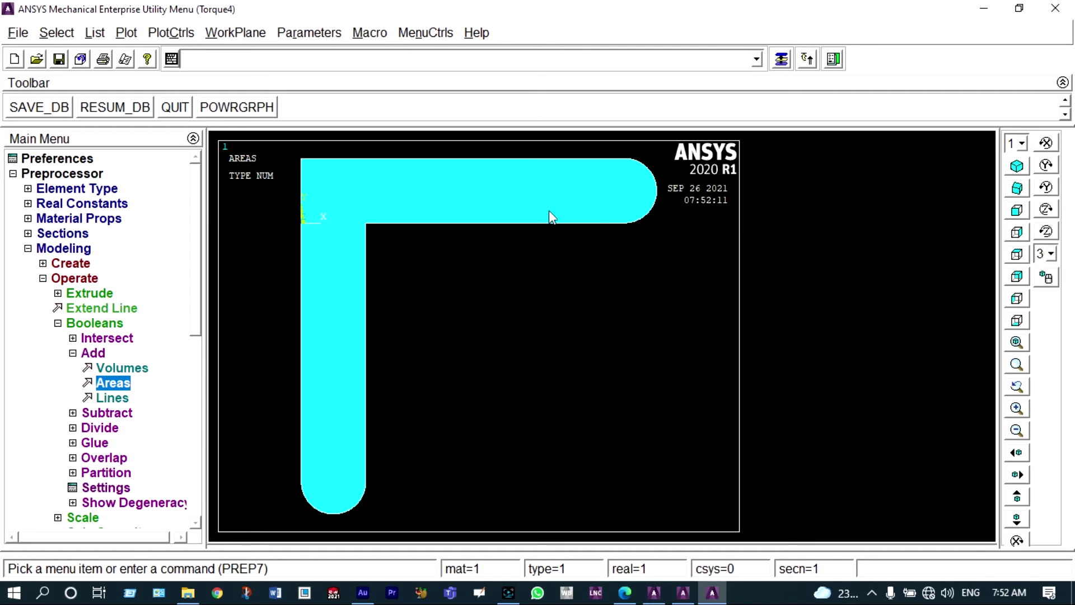
# Create a solid circle of radius 0.00625 centred at (0.25, 0.025) for the horizontal arm's hole, checking the radius in the PDF manual
pyautogui.click(43, 279)
pyautogui.click(43, 263)
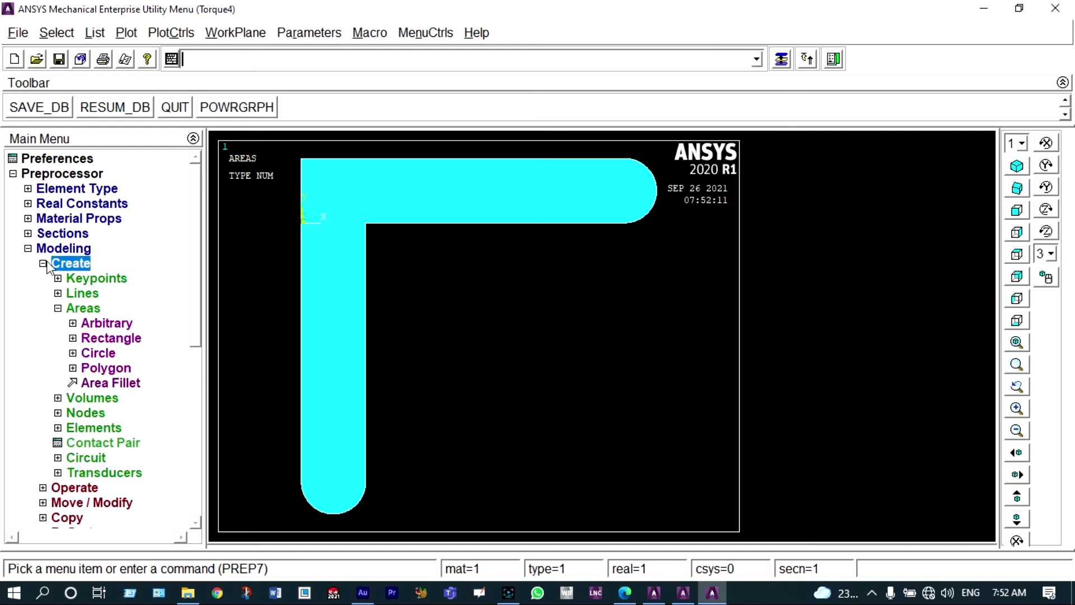
pyautogui.click(104, 353)
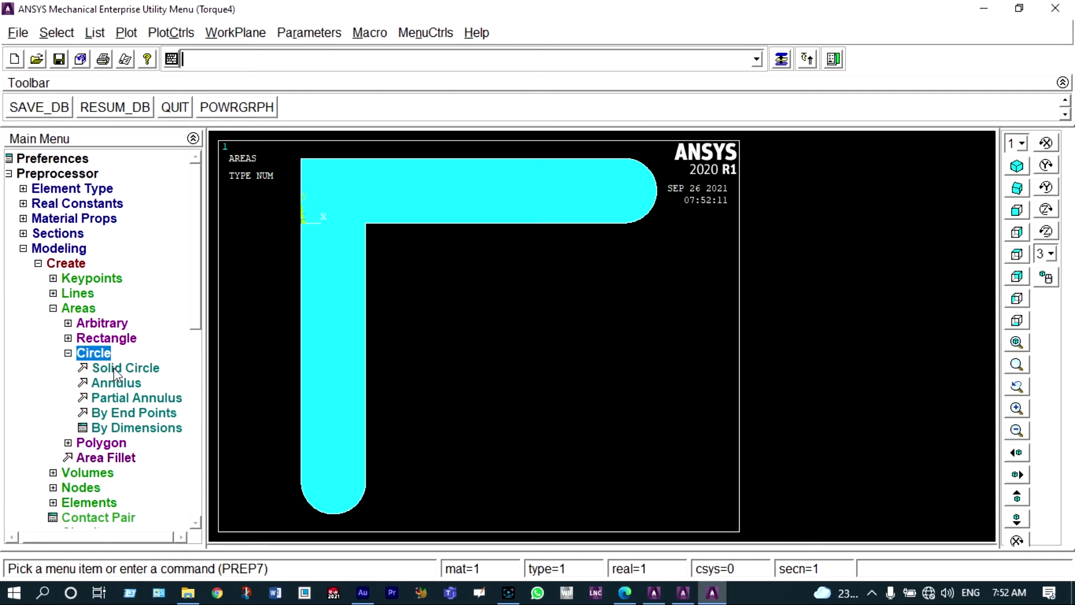
pyautogui.click(114, 369)
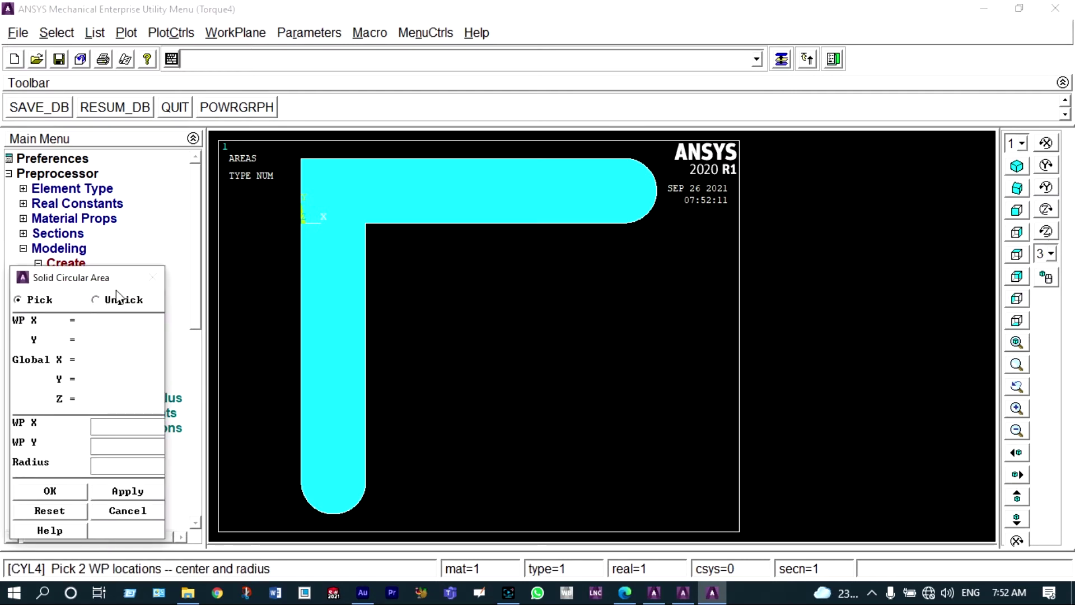
pyautogui.moveTo(112, 273); pyautogui.dragTo(125, 227)
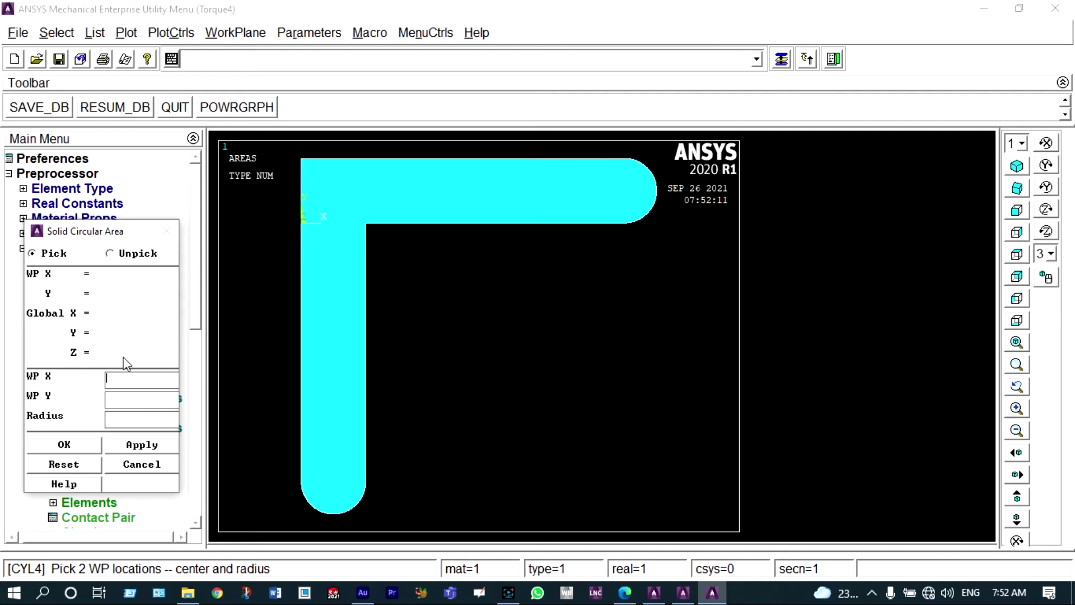
pyautogui.write('0.25')
pyautogui.click(119, 395)
pyautogui.write('0.025')
pyautogui.click(122, 417)
pyautogui.write('0.00')
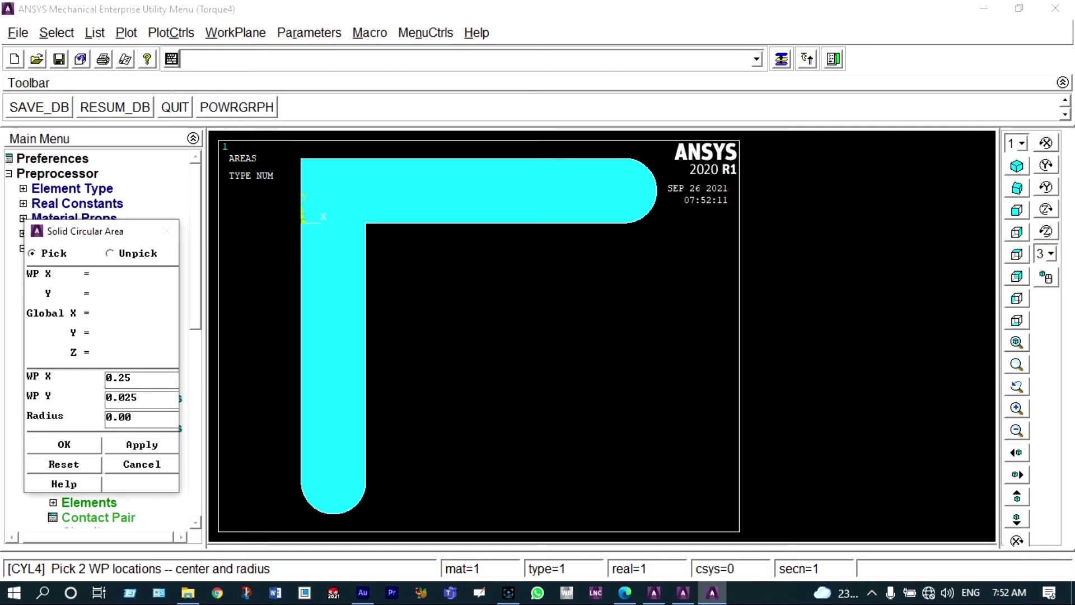
pyautogui.write('625')
pyautogui.click(624, 593)
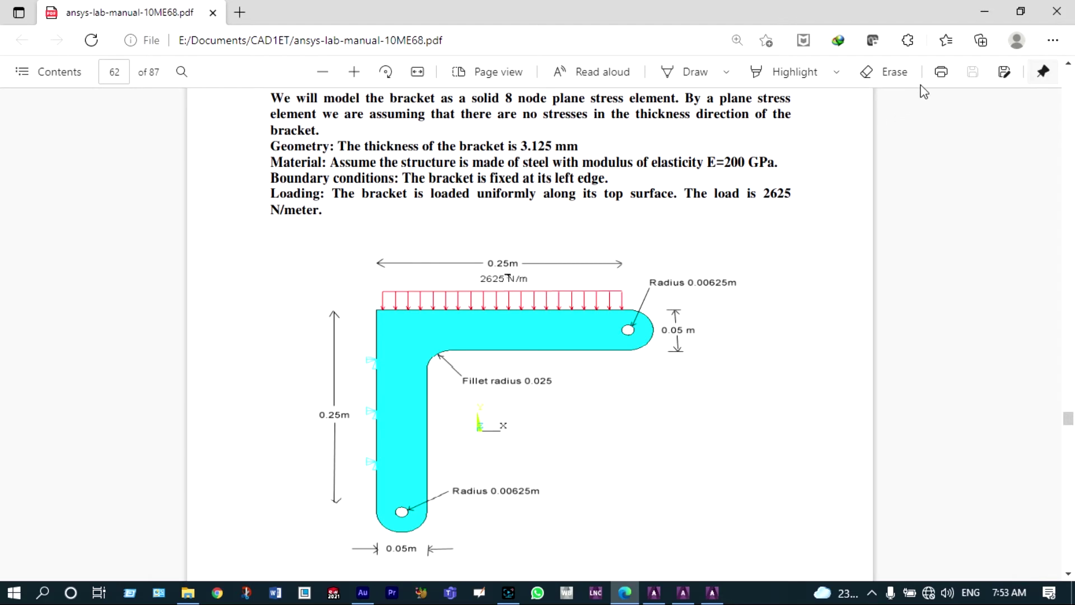
pyautogui.click(980, 12)
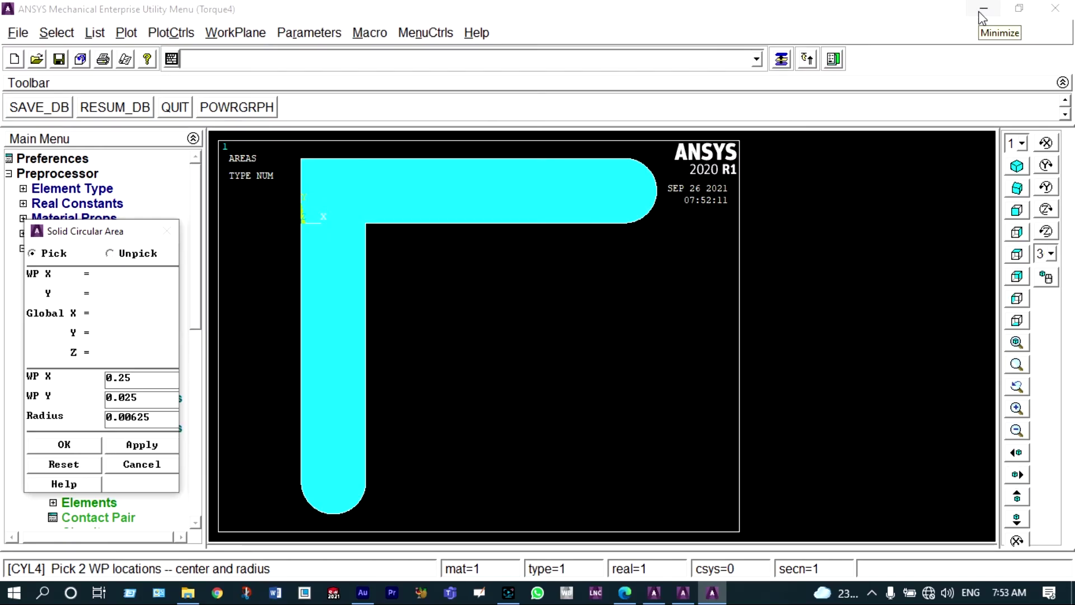
pyautogui.click(145, 446)
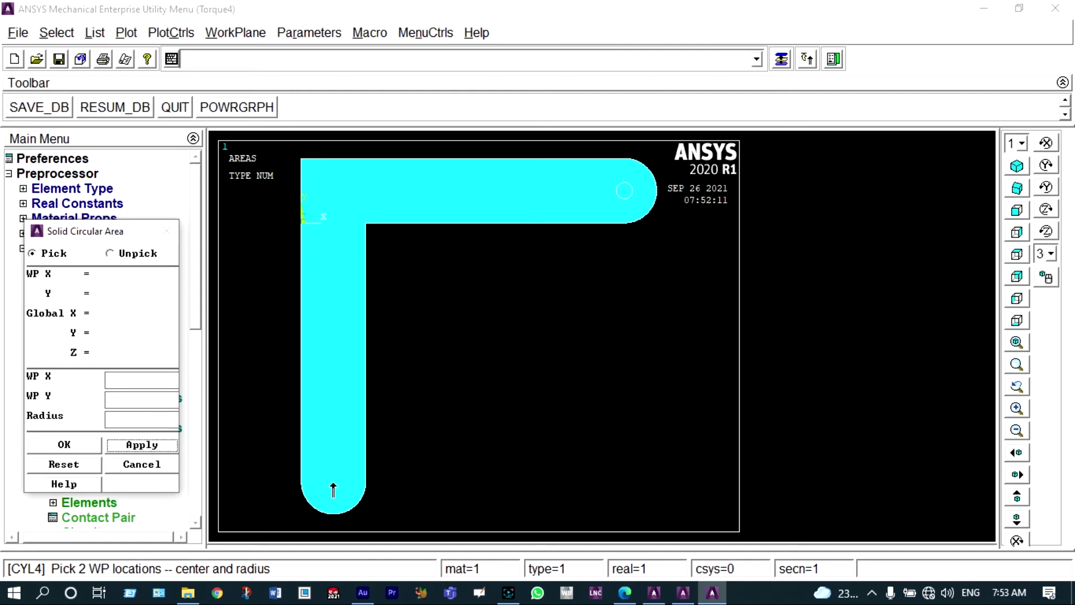
# Create a solid circle of radius 0.00625 centred at (0.025, -0.2) for the hole in the vertical leg
pyautogui.click(131, 381)
pyautogui.write('0.023')
pyautogui.press('BackSpace')
pyautogui.write('5')
pyautogui.click(121, 398)
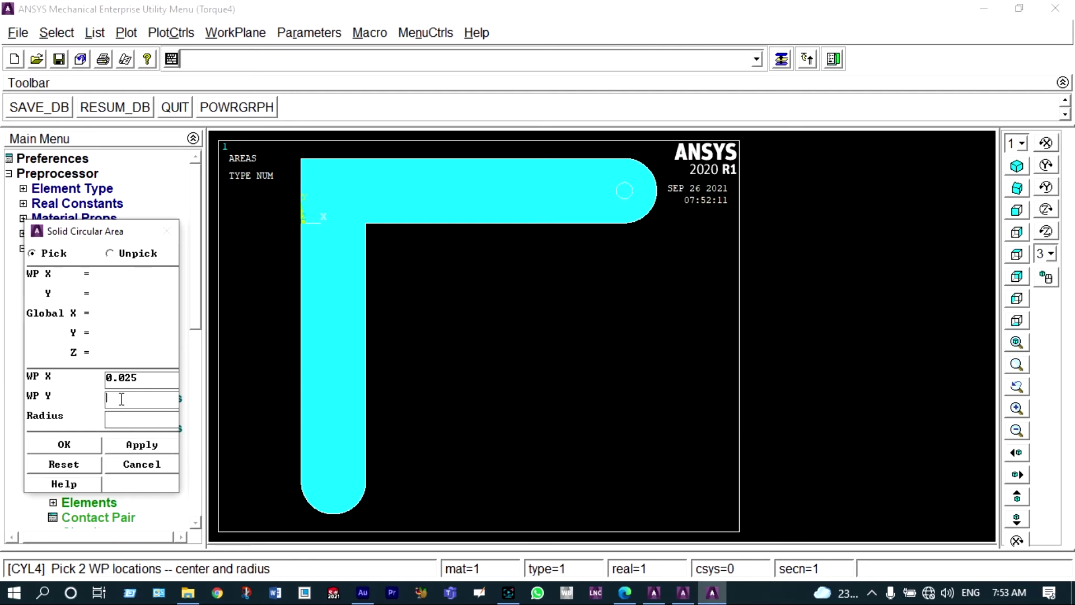
pyautogui.write('-')
pyautogui.write('0.')
pyautogui.write('2')
pyautogui.write('0')
pyautogui.write('.')
pyautogui.write('00')
pyautogui.write('6')
pyautogui.write('2')
pyautogui.write('5')
pyautogui.click(64, 444)
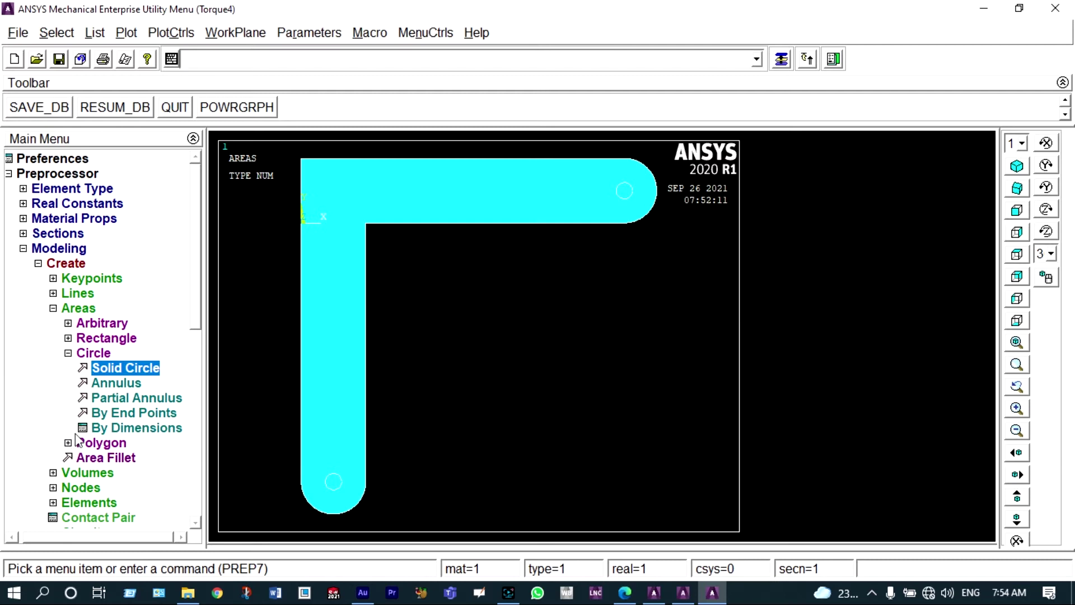
# Subtract the two small circular areas from the bracket area to cut both holes
pyautogui.click(55, 308)
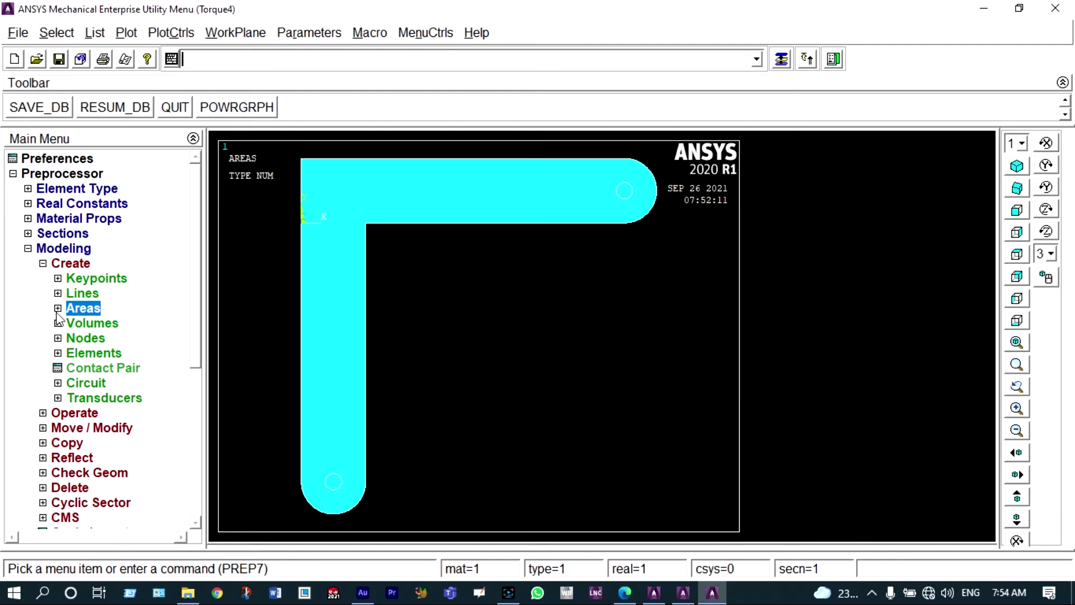
pyautogui.click(74, 412)
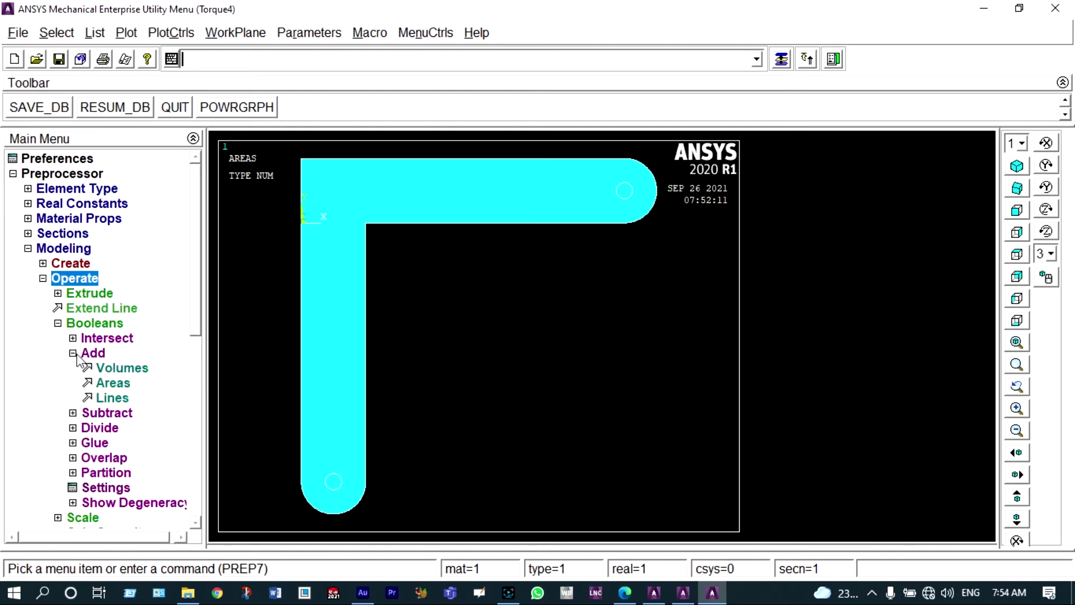
pyautogui.click(89, 353)
pyautogui.click(87, 368)
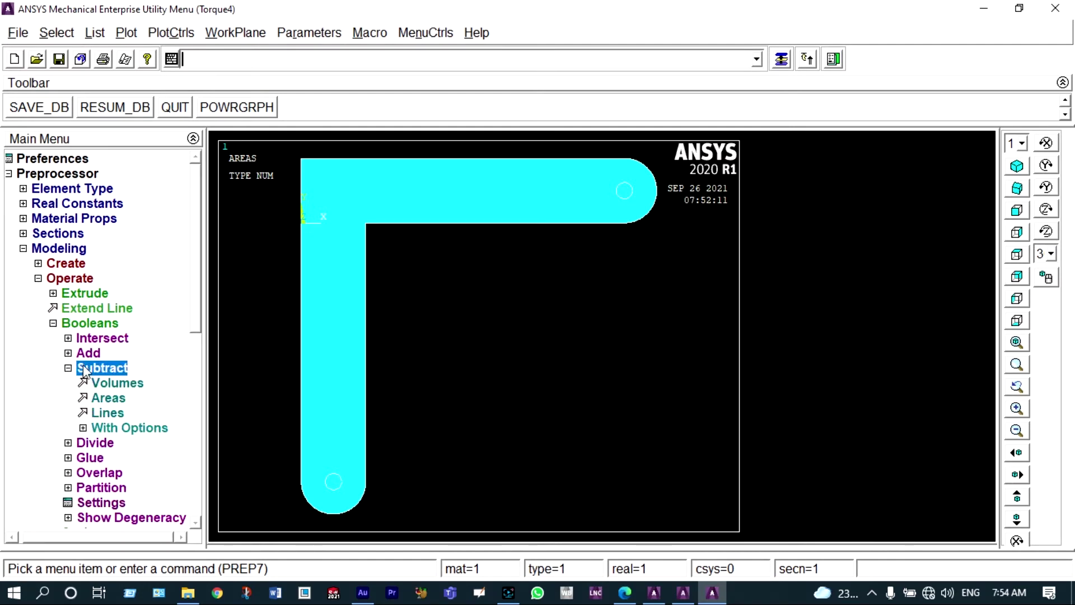
pyautogui.click(98, 398)
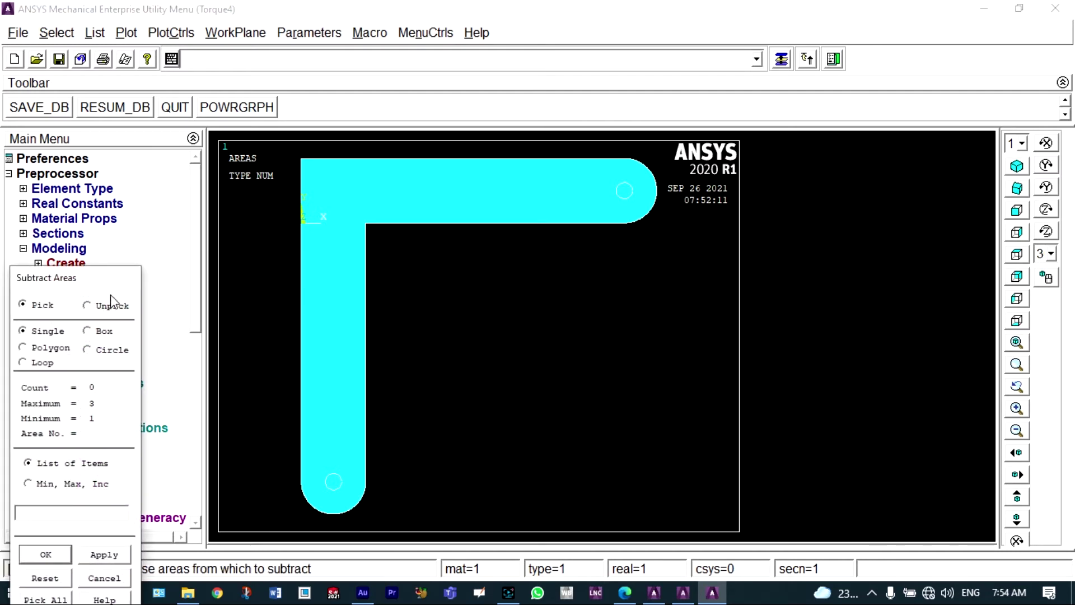
pyautogui.moveTo(109, 292); pyautogui.dragTo(134, 207)
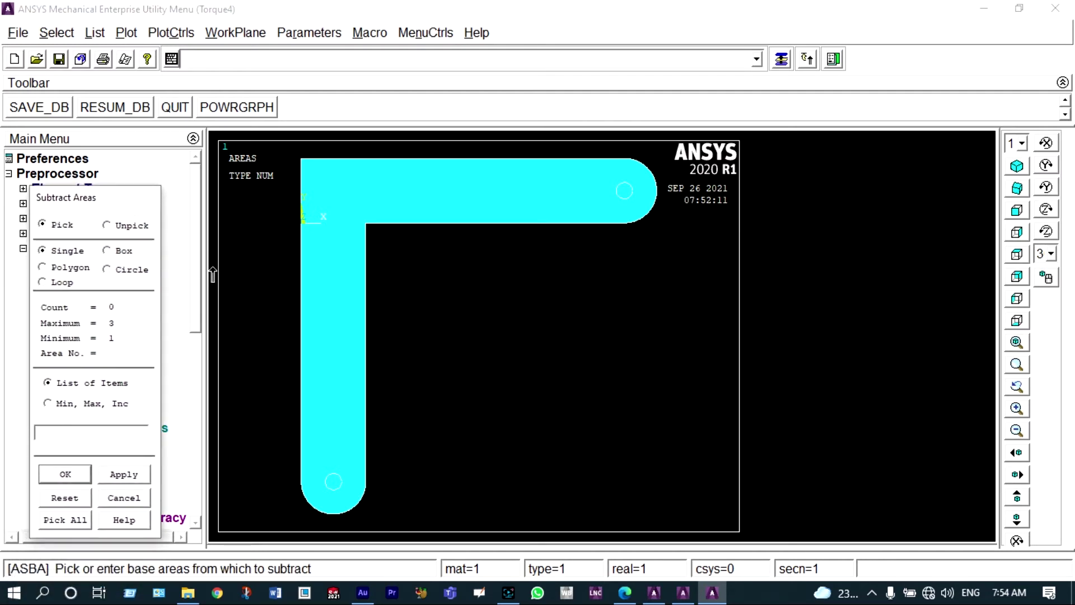
pyautogui.click(324, 337)
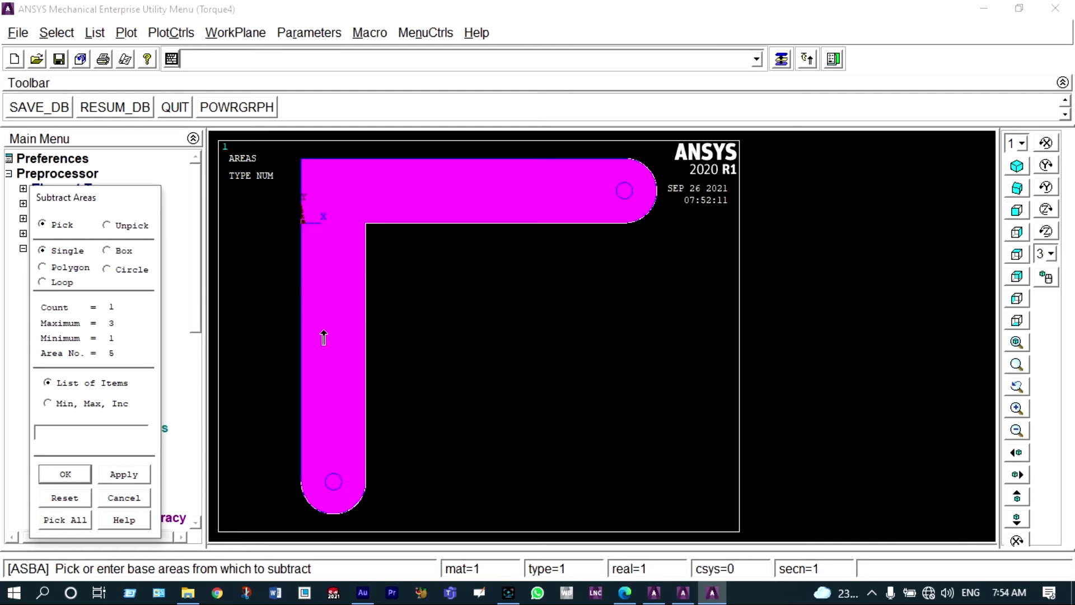
pyautogui.click(137, 474)
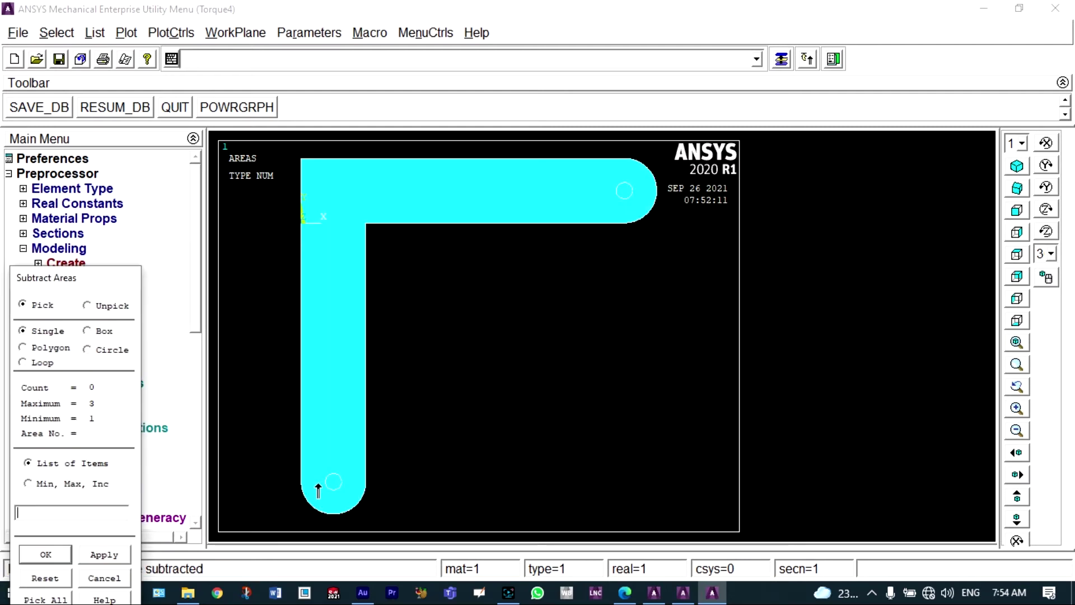
pyautogui.click(332, 483)
pyautogui.click(623, 192)
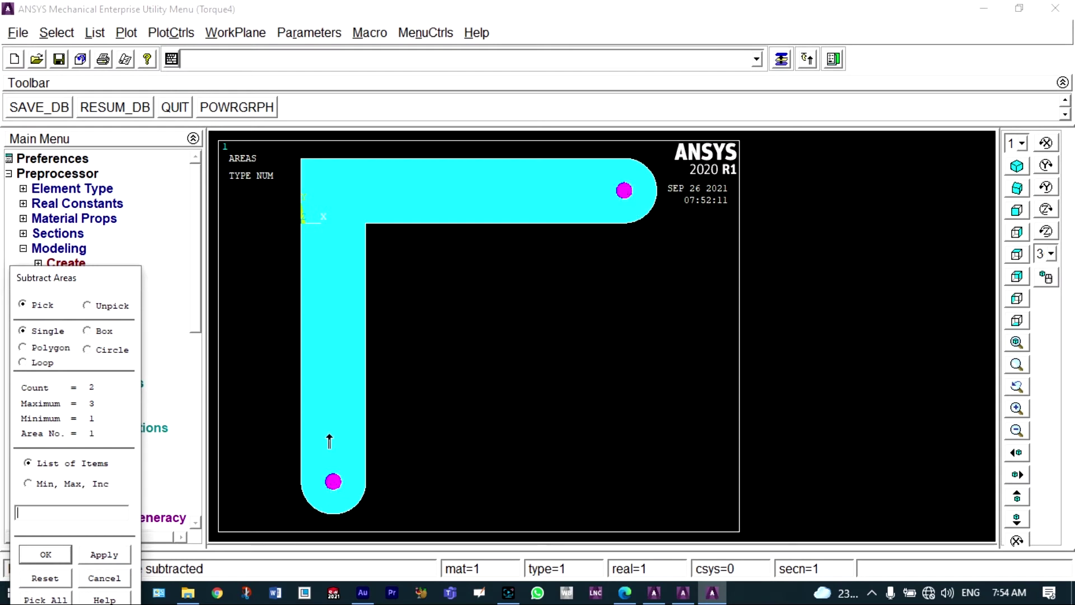
pyautogui.click(47, 554)
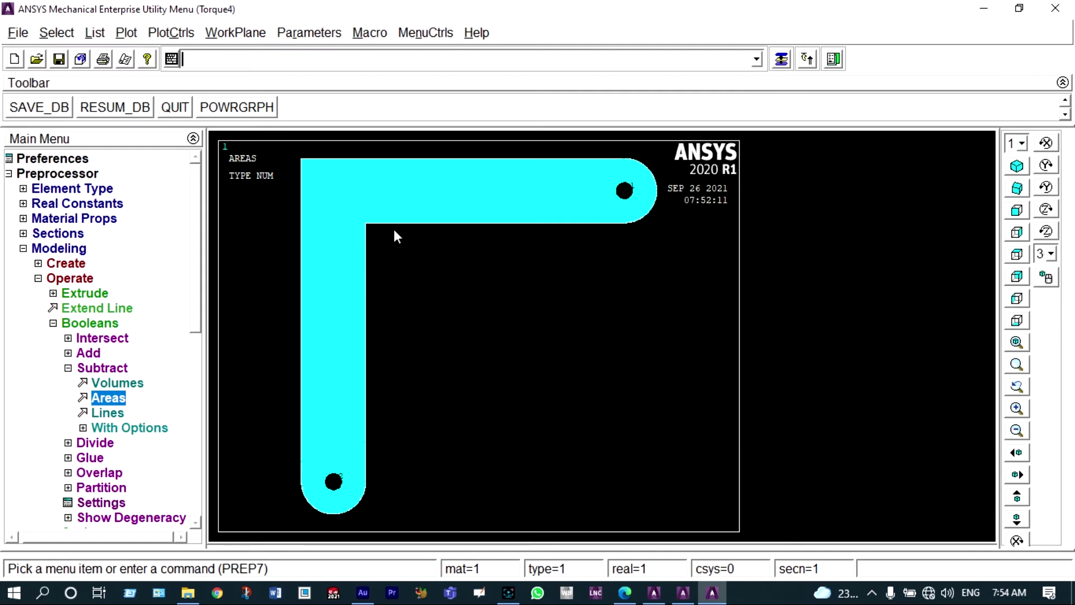
# Create a line fillet of radius 0.025 between the two inner corner edges, checking the fillet radius in the PDF manual
pyautogui.click(48, 264)
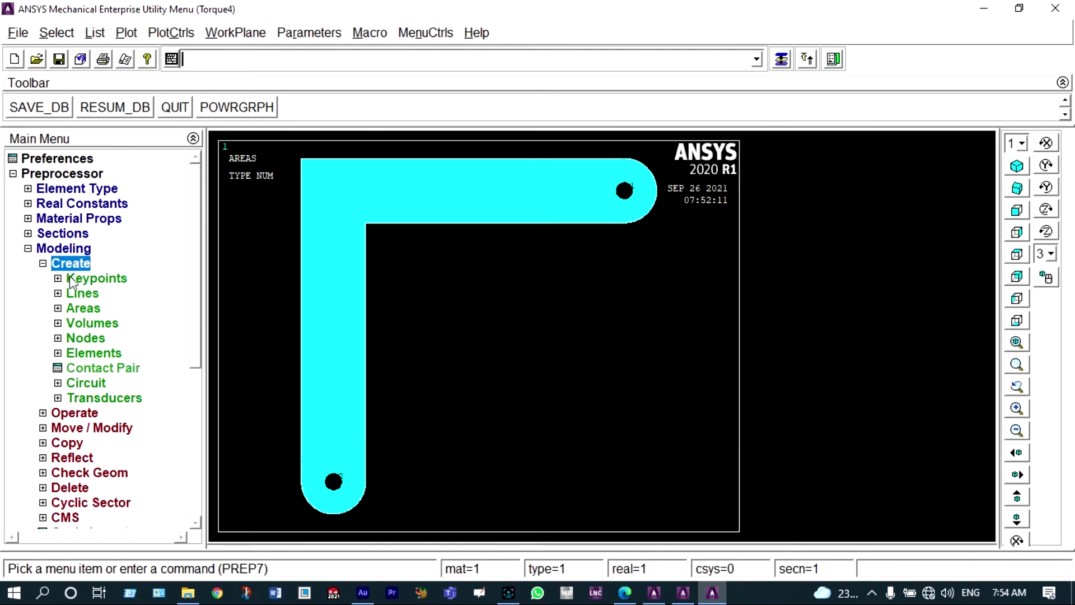
pyautogui.click(87, 292)
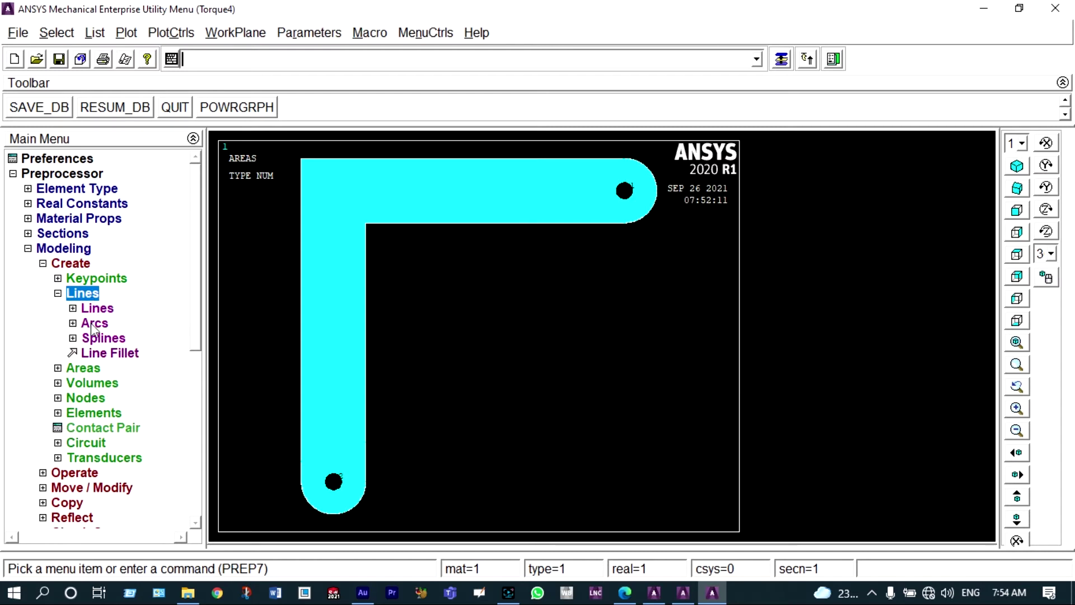
pyautogui.click(108, 353)
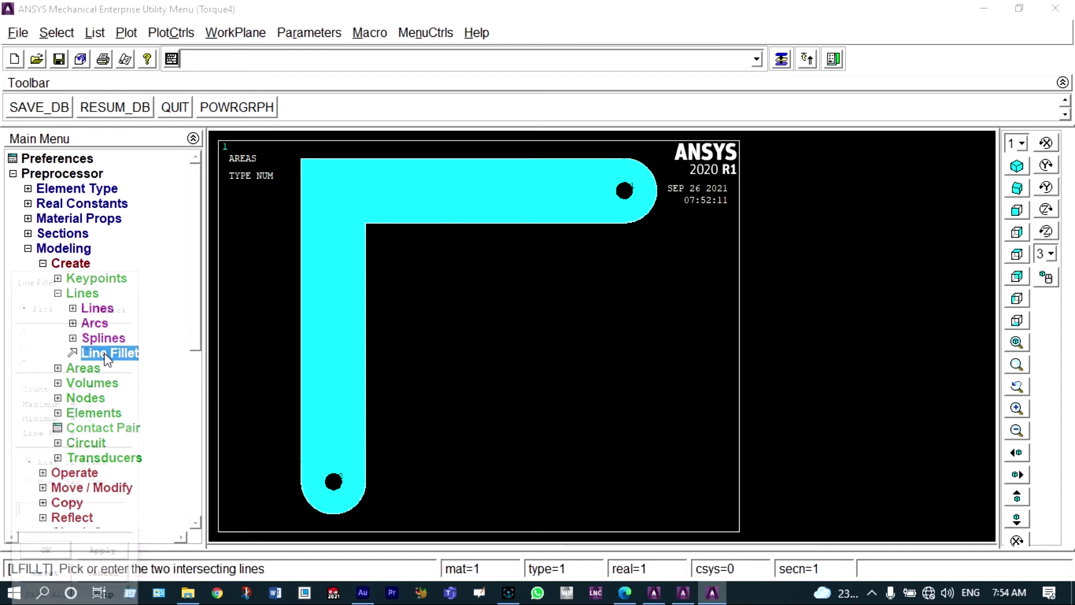
pyautogui.click(397, 224)
pyautogui.click(366, 268)
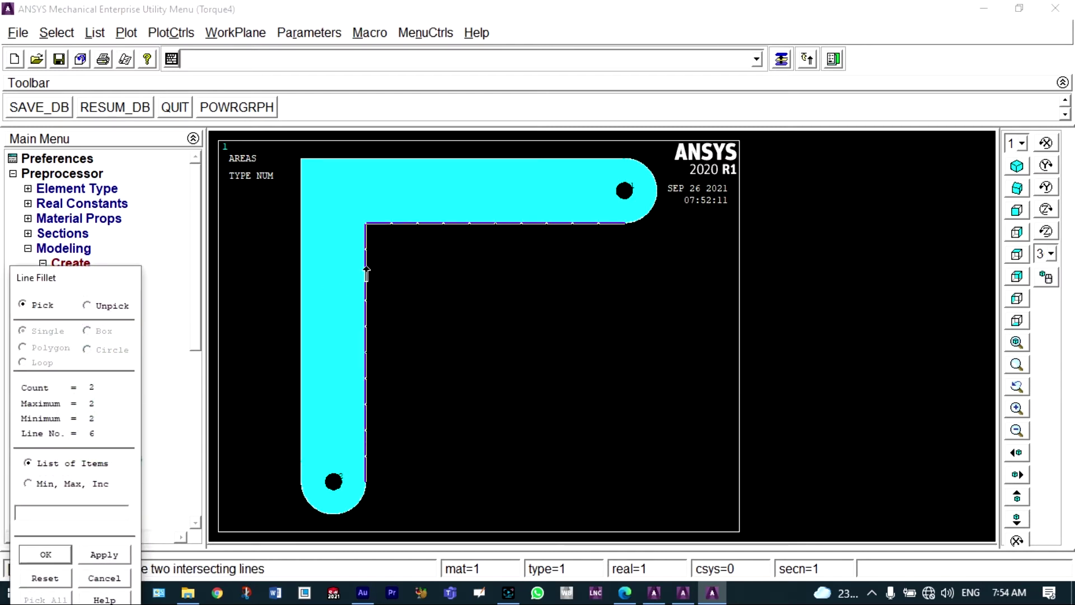
pyautogui.click(59, 555)
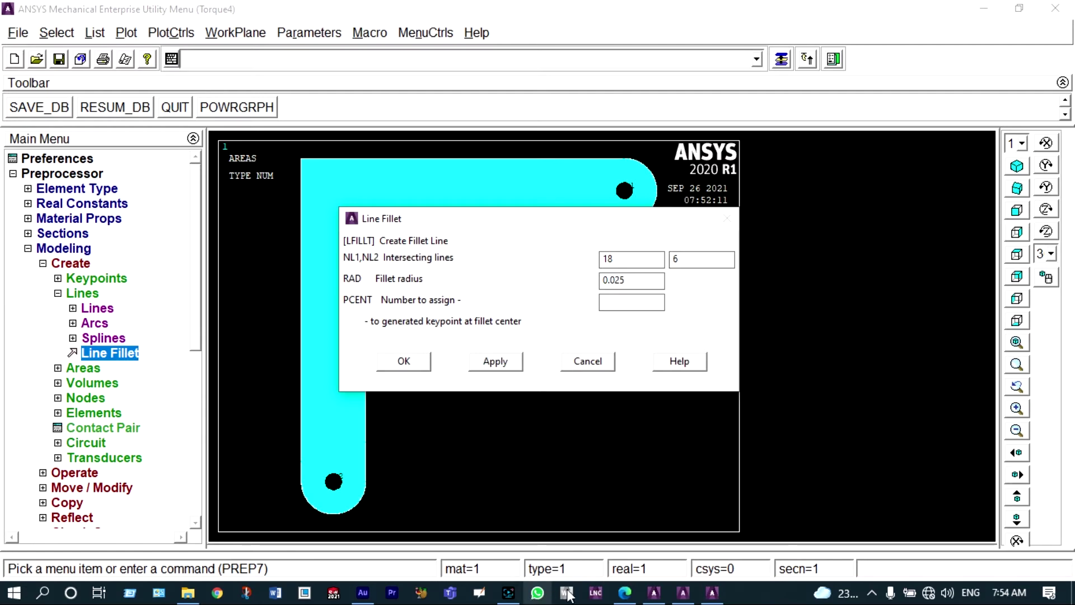
pyautogui.click(634, 595)
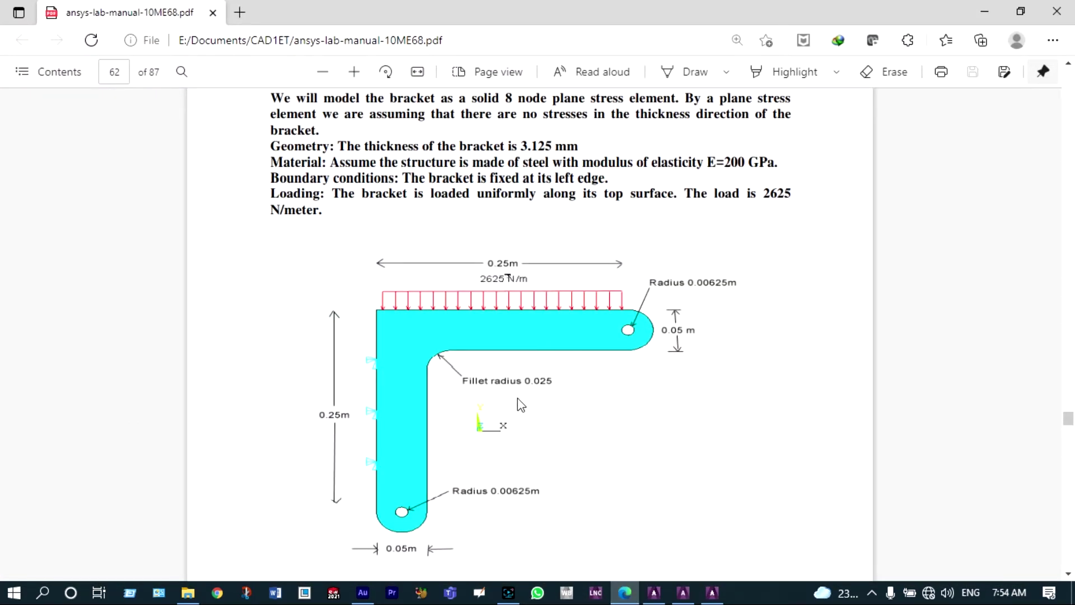
pyautogui.click(974, 10)
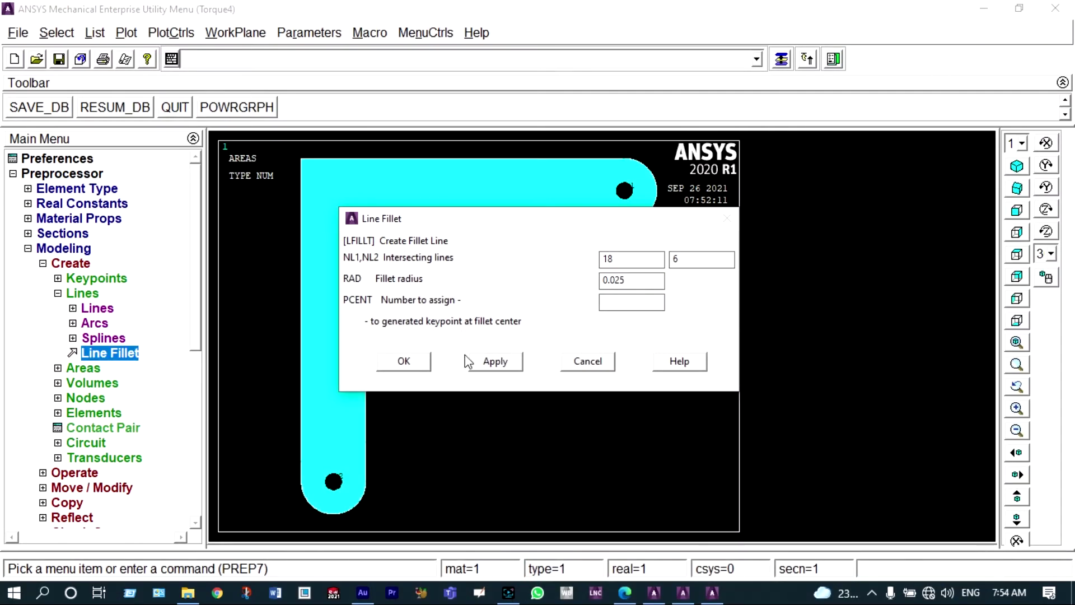
pyautogui.click(403, 361)
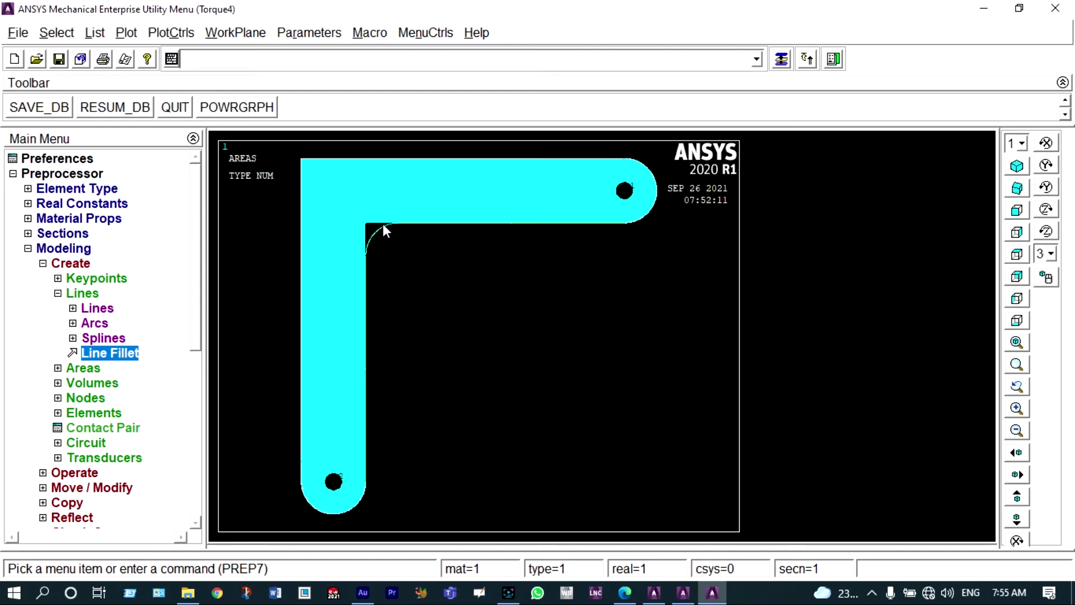
# Create an area from the fillet arc and the two short inner-corner lines to fill the bracket's corner gap
pyautogui.click(87, 369)
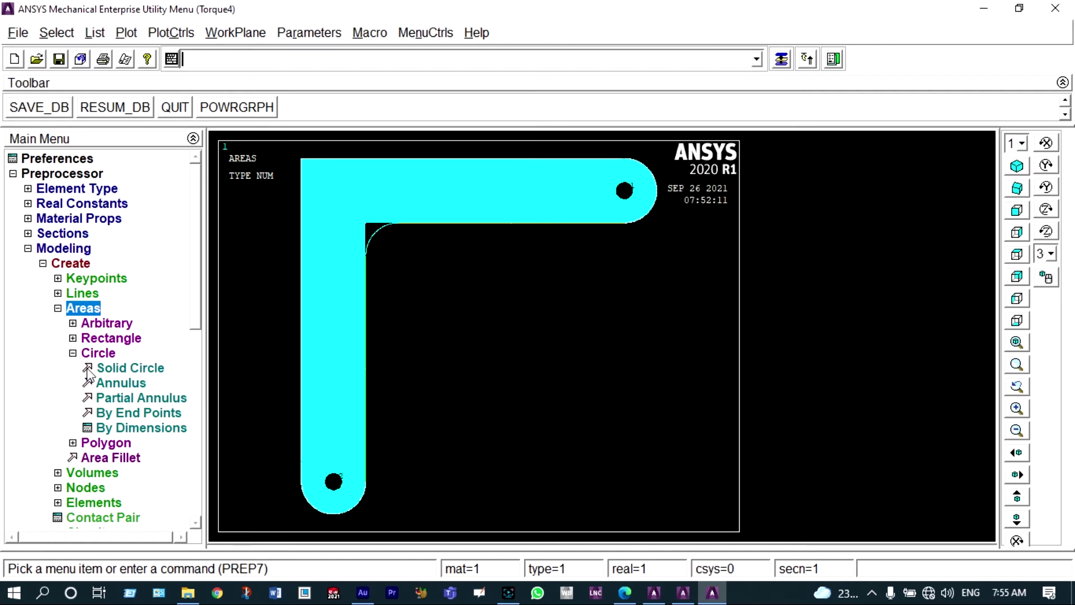
pyautogui.click(76, 325)
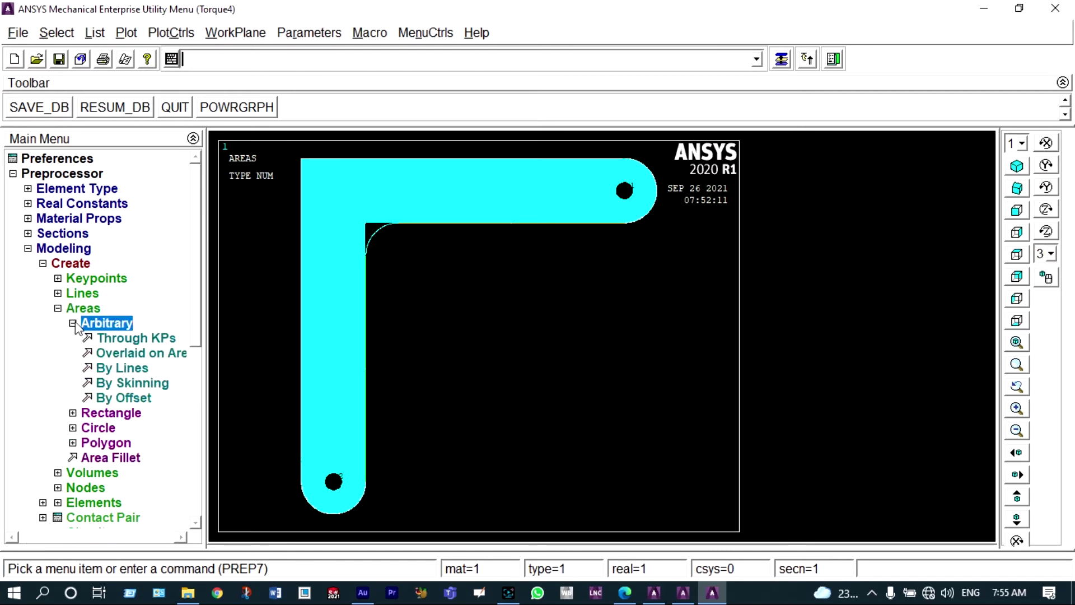
pyautogui.click(108, 366)
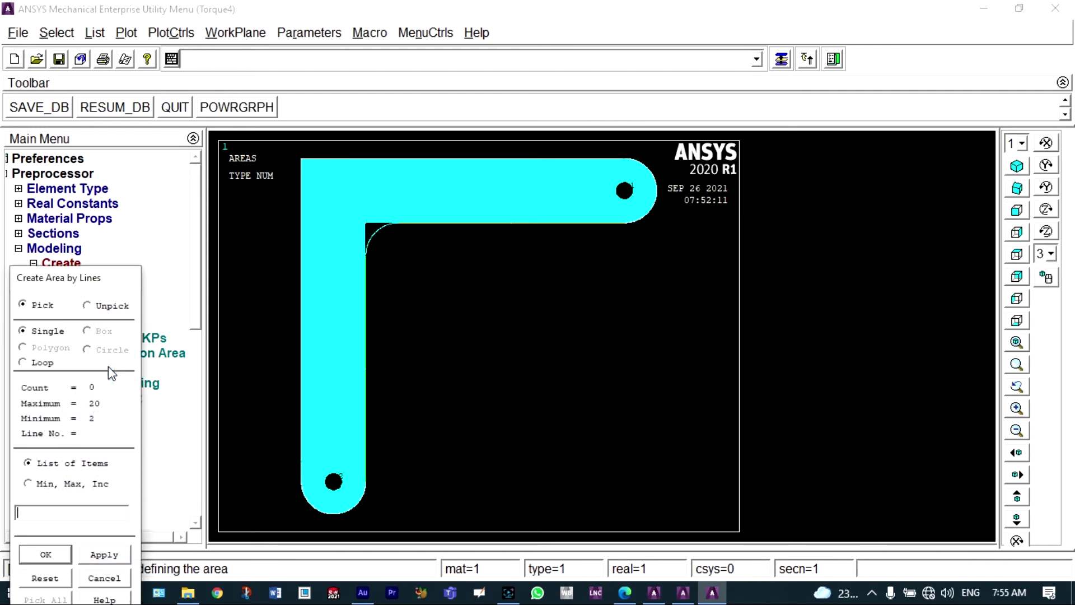
pyautogui.click(382, 224)
pyautogui.click(371, 235)
pyautogui.click(62, 555)
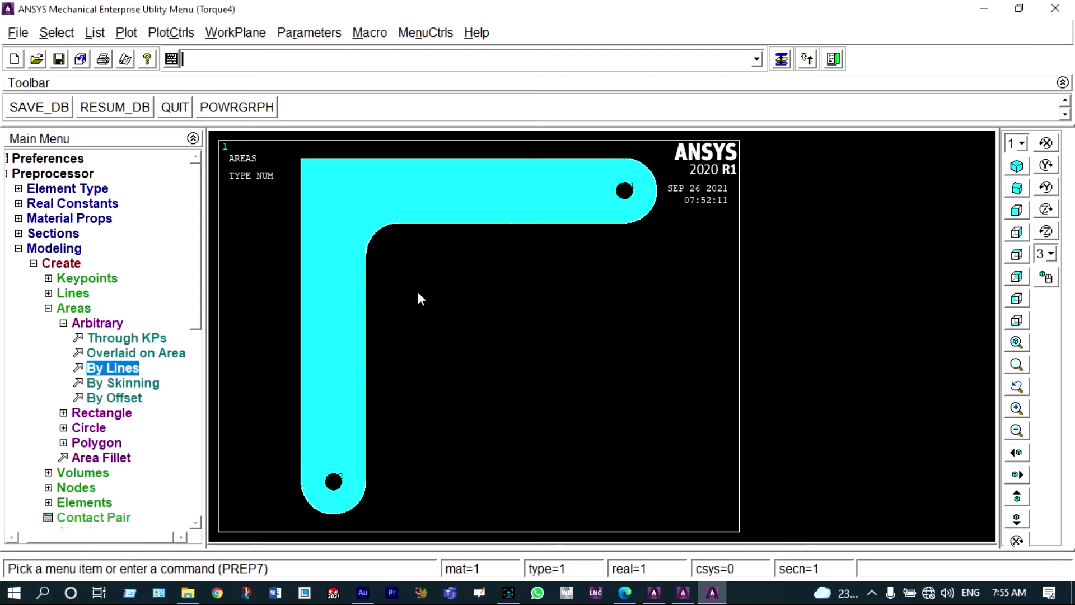
# Merge all areas of the bracket, including the corner fillet, into one with a Boolean Add
pyautogui.click(33, 263)
pyautogui.click(56, 279)
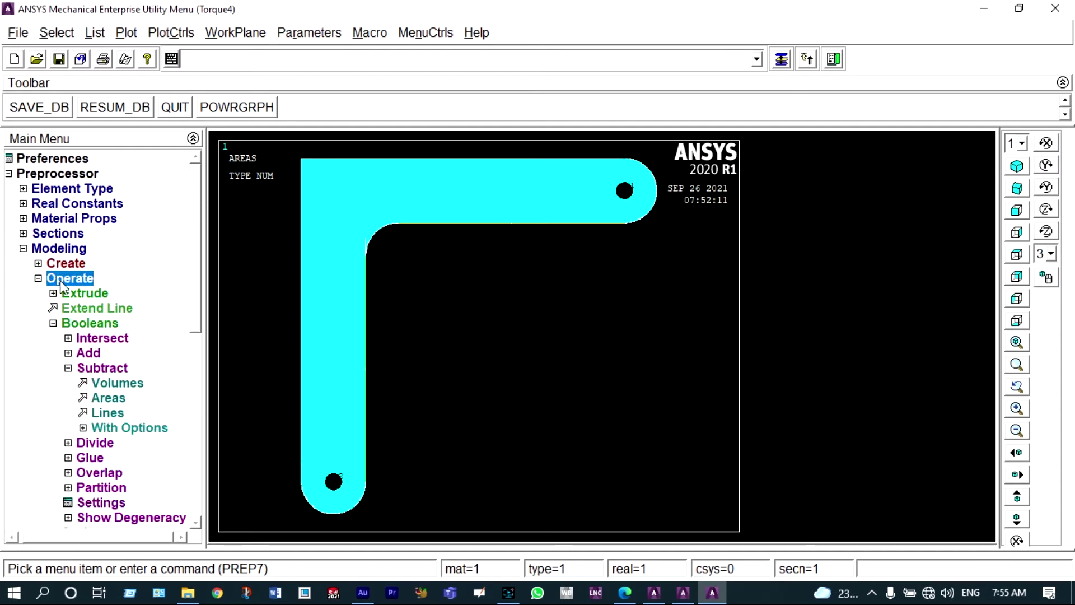
pyautogui.click(89, 353)
pyautogui.click(107, 382)
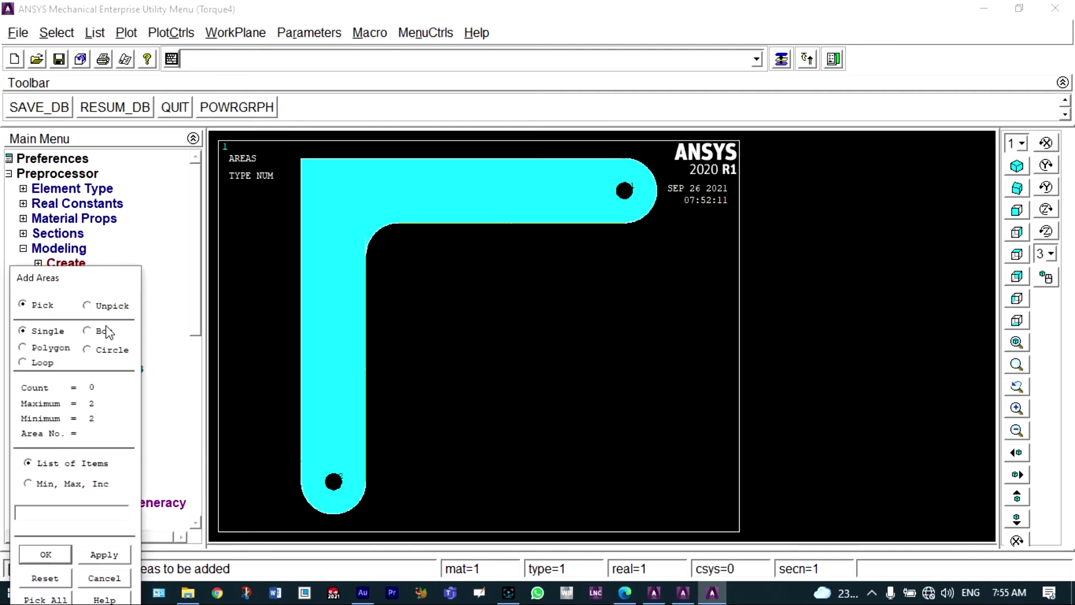
pyautogui.moveTo(132, 276); pyautogui.dragTo(131, 193)
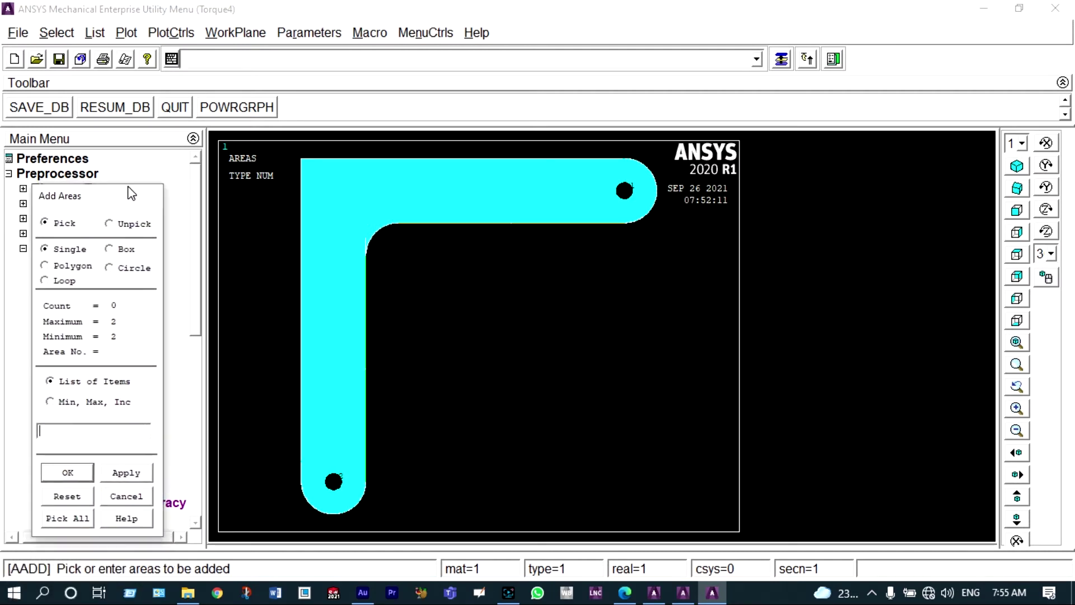
pyautogui.click(81, 518)
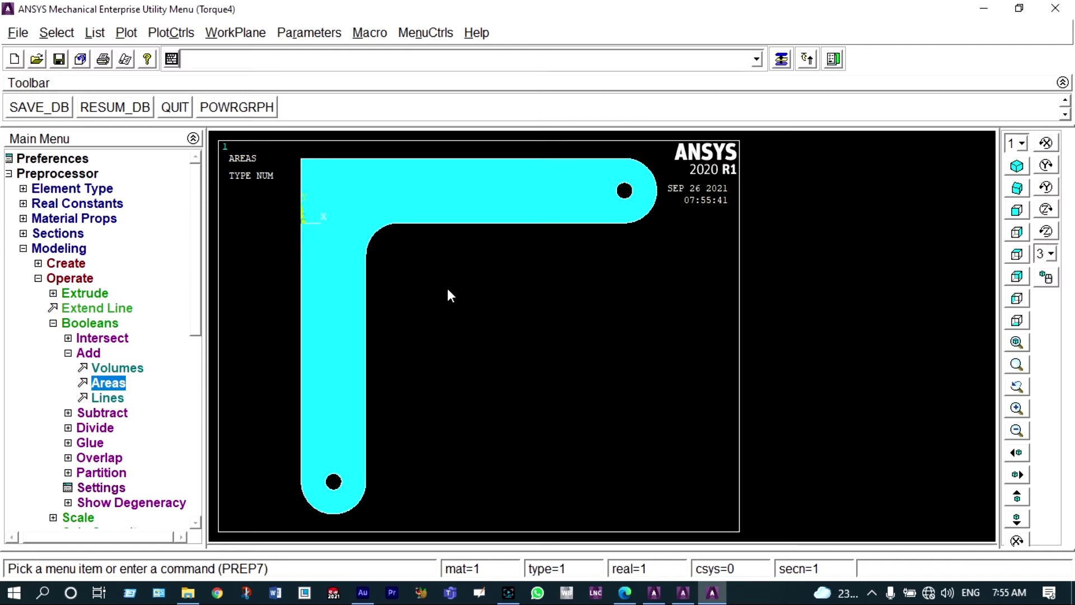
# Free-mesh the whole bracket area with quad elements, using Smart Size at level 6
pyautogui.click(40, 283)
pyautogui.click(40, 281)
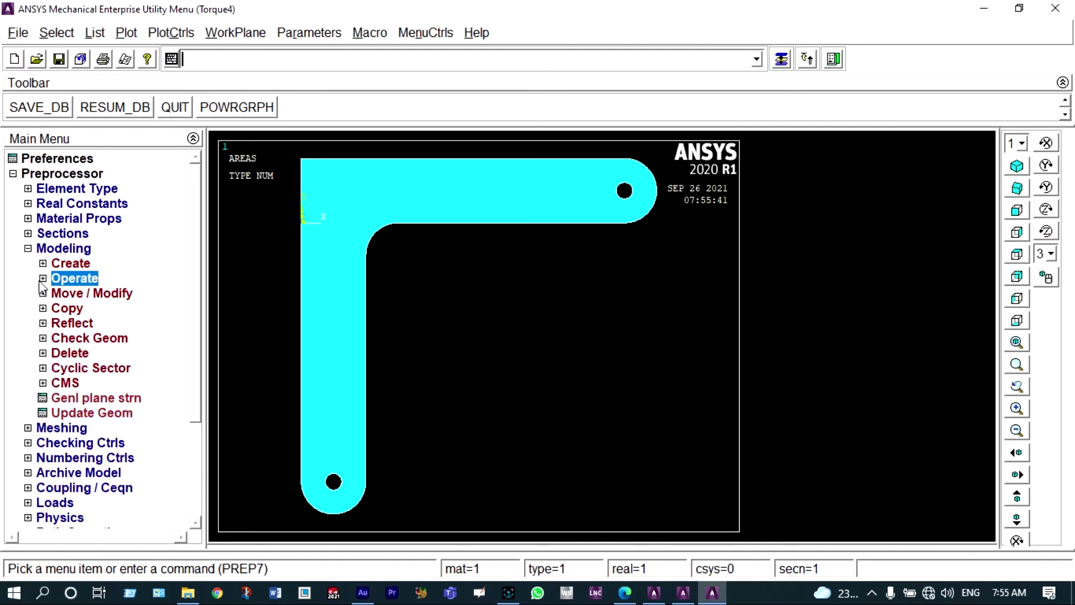
pyautogui.click(34, 252)
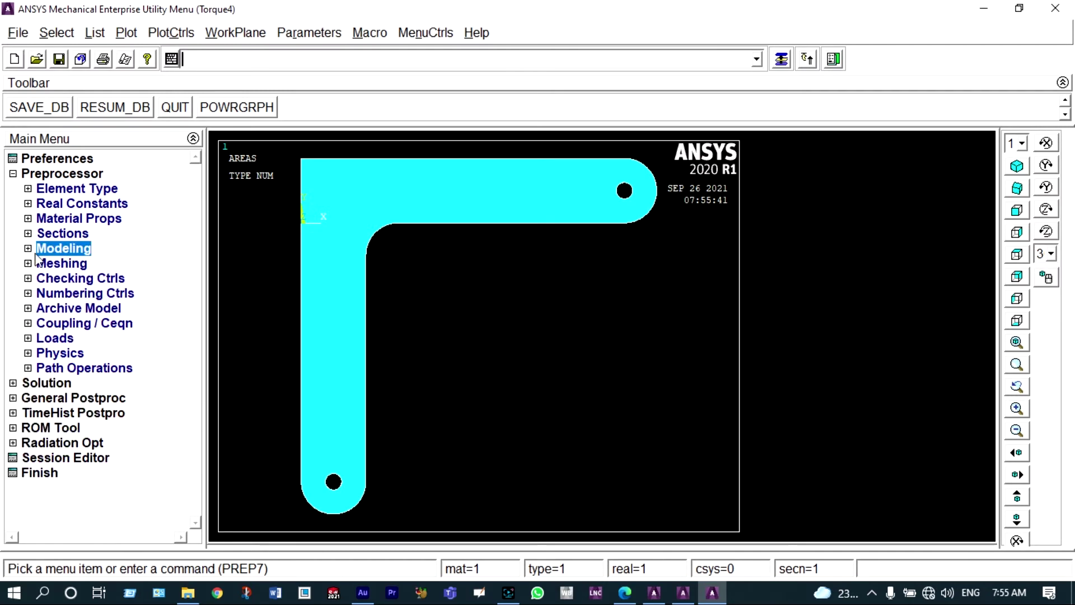
pyautogui.click(45, 263)
pyautogui.click(71, 290)
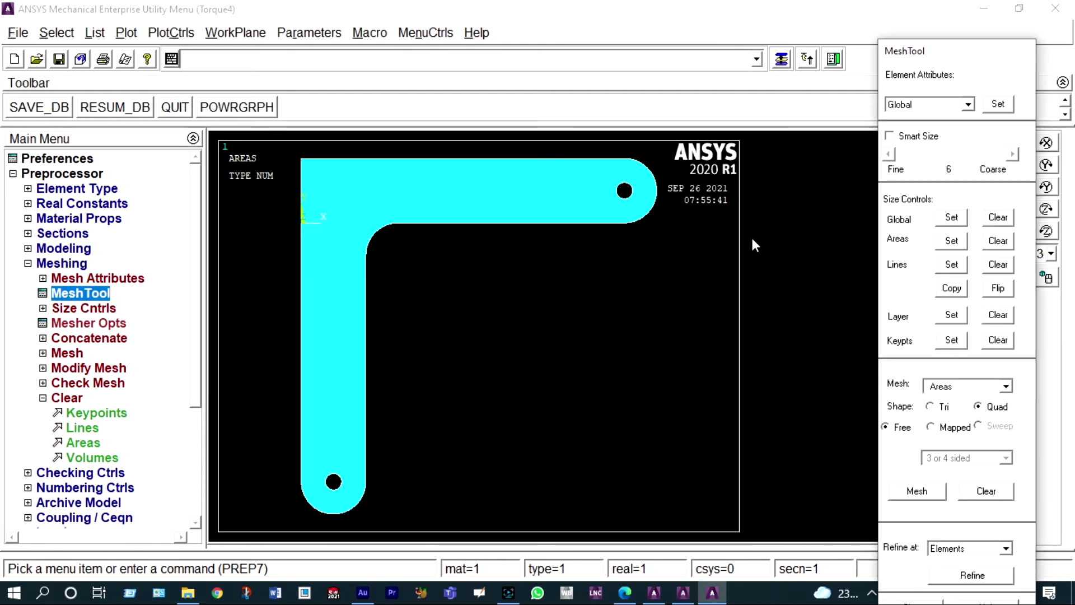
pyautogui.click(890, 136)
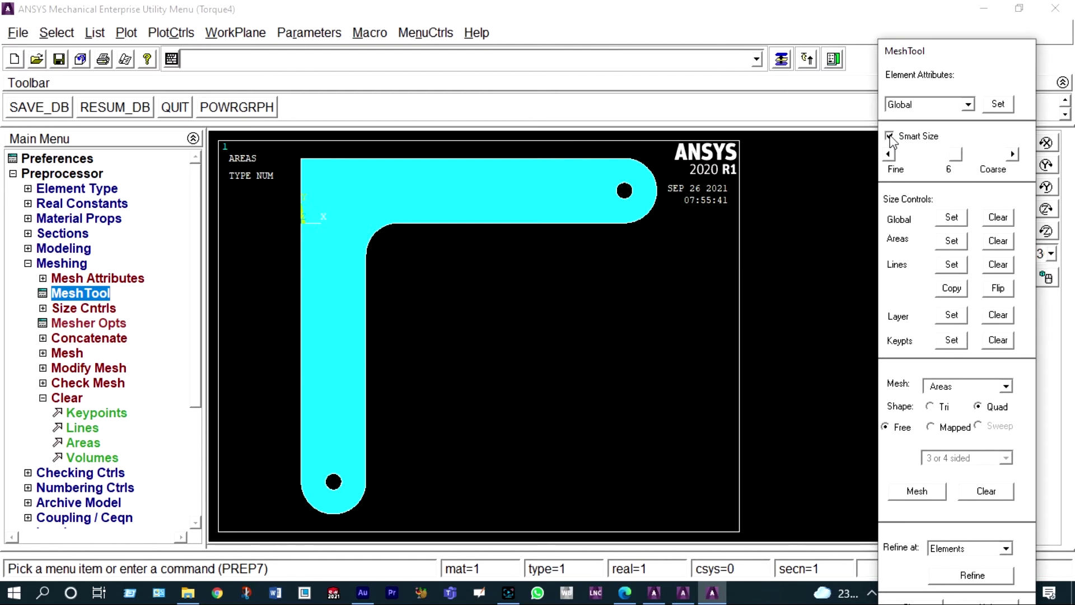
pyautogui.click(932, 494)
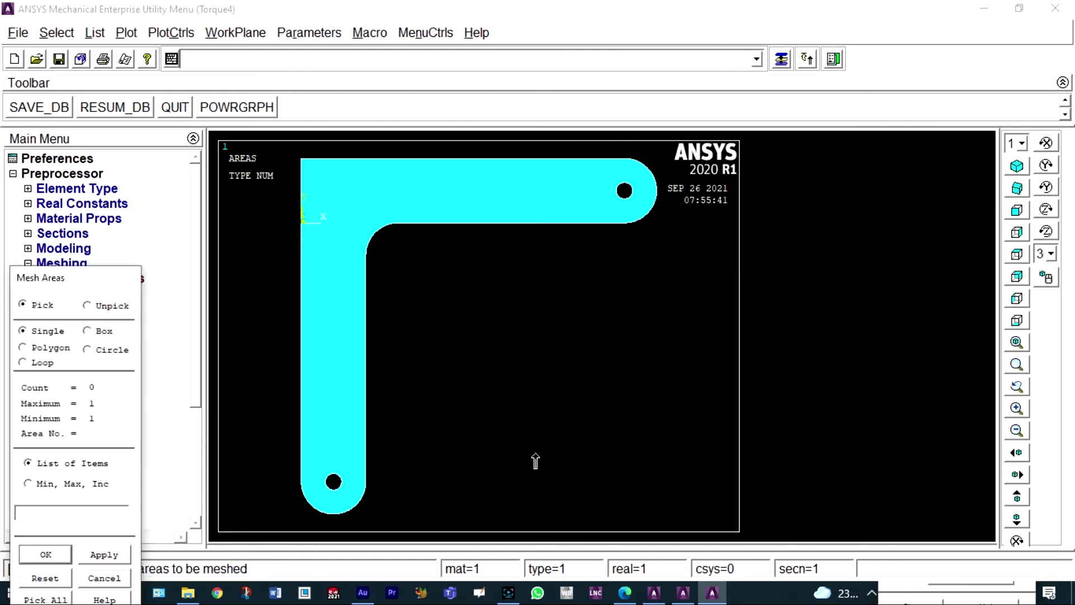
pyautogui.click(60, 598)
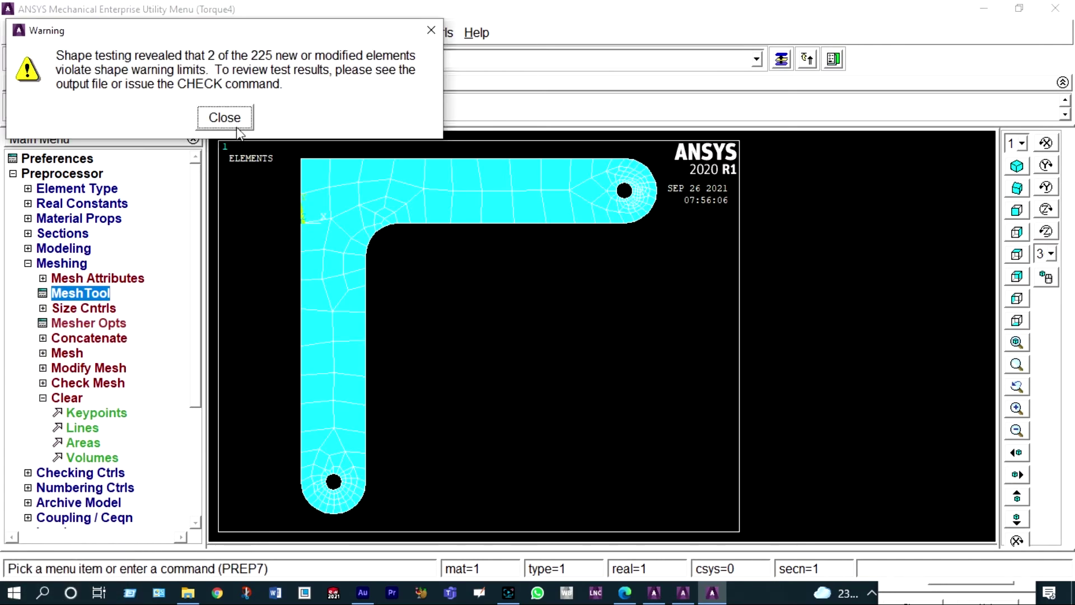
pyautogui.click(230, 120)
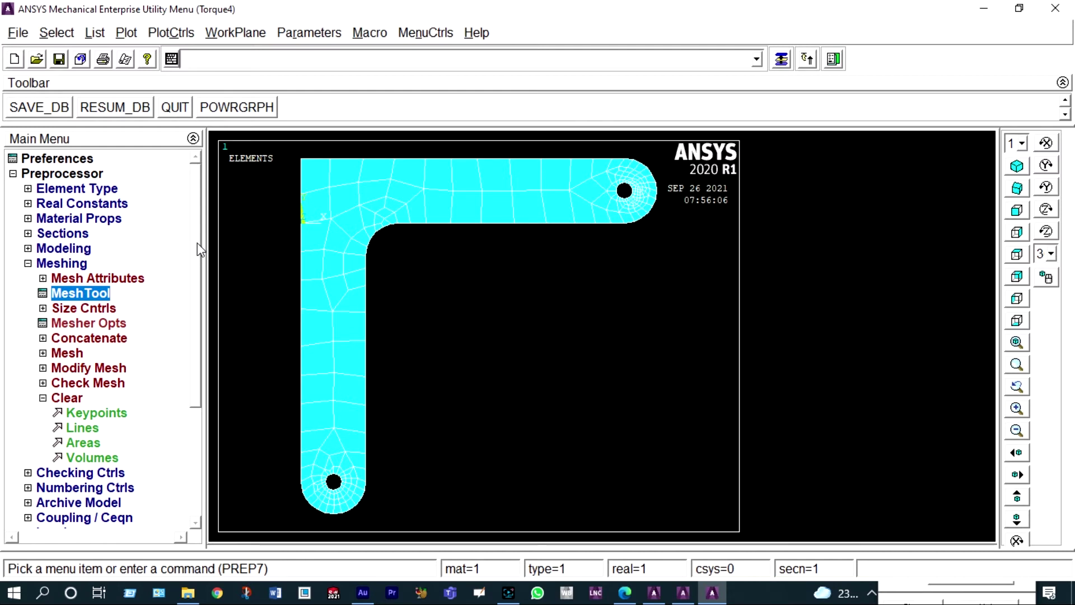
# Refine all elements of the bracket mesh twice at refinement level 1 (Minimal)
pyautogui.click(97, 371)
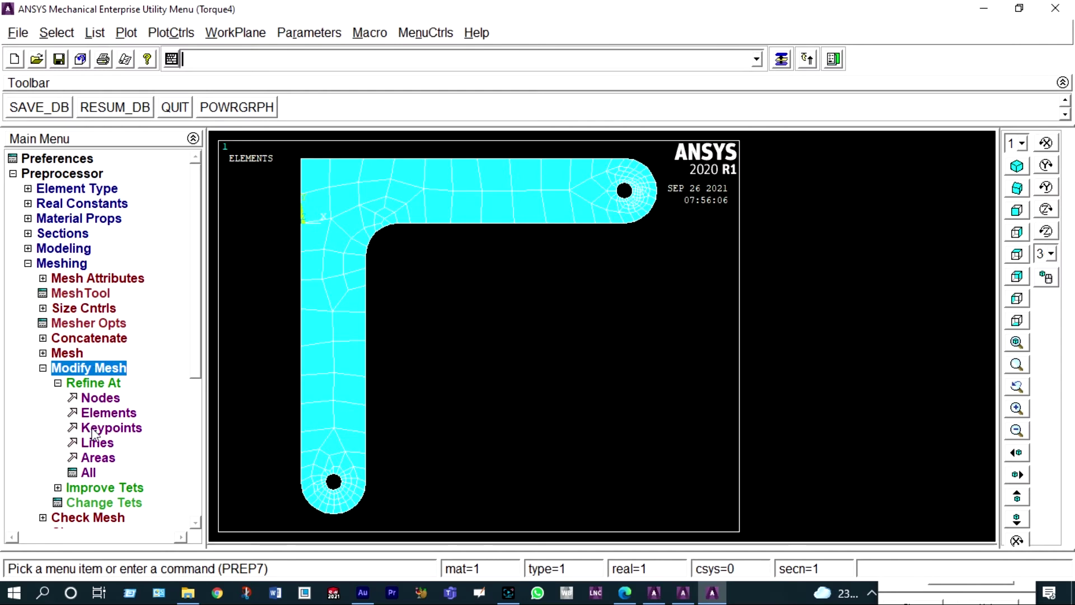
pyautogui.click(89, 472)
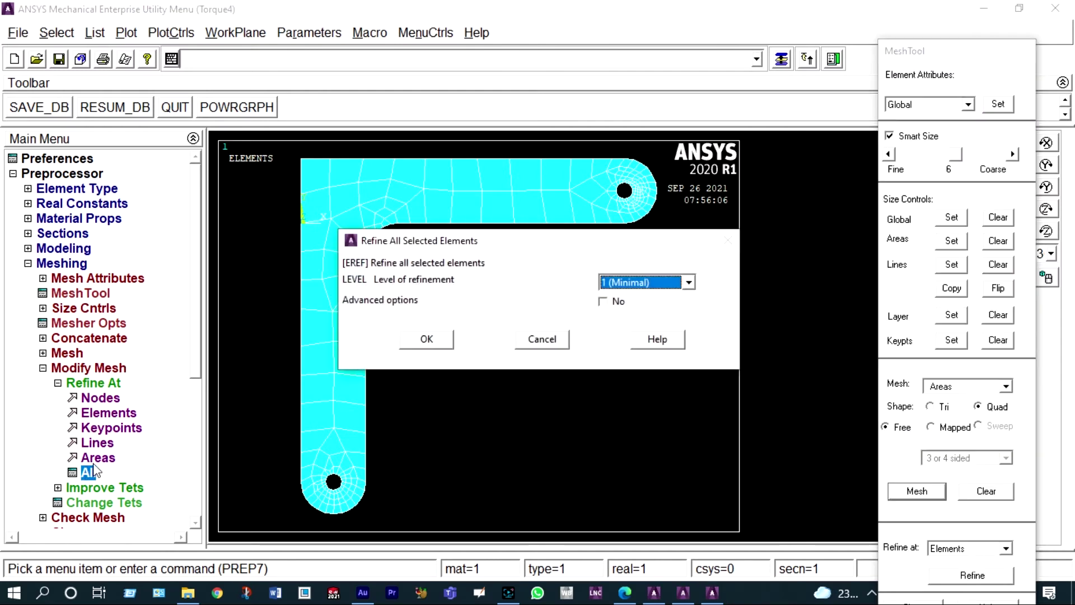
pyautogui.click(422, 339)
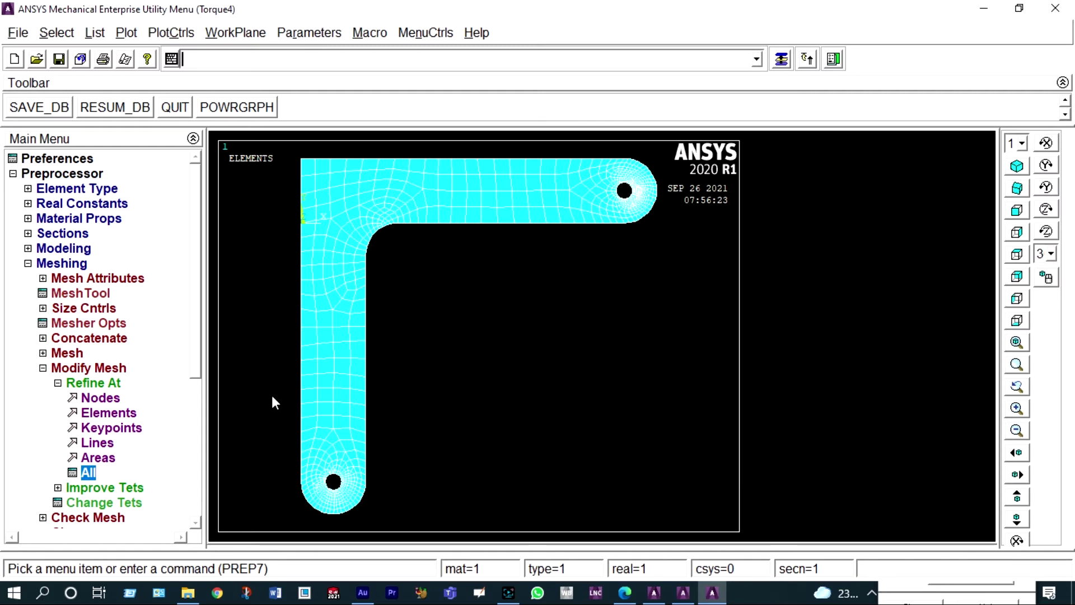
pyautogui.click(89, 472)
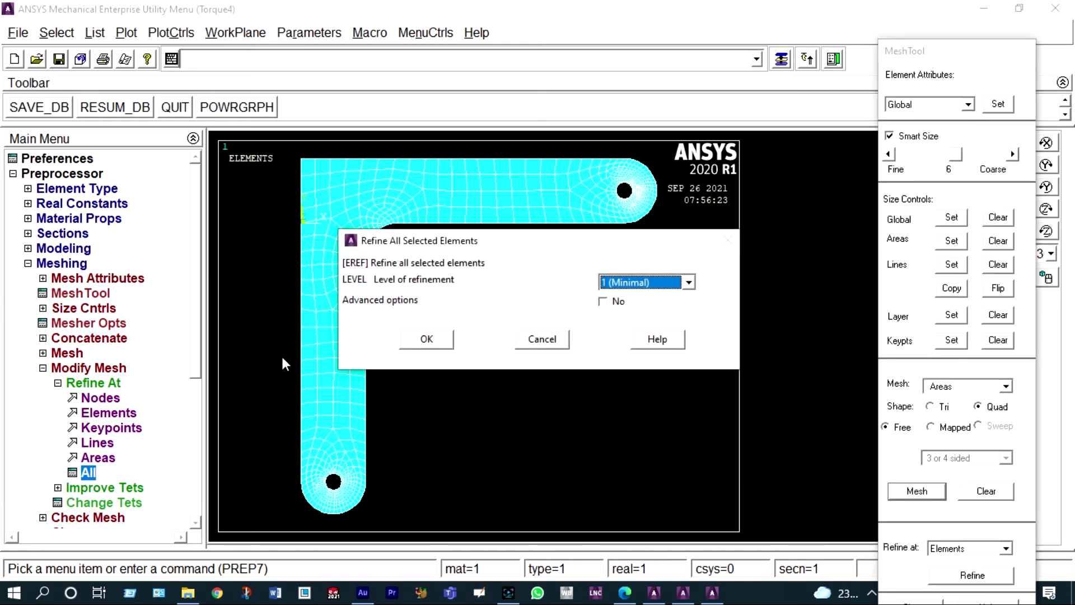
pyautogui.click(414, 339)
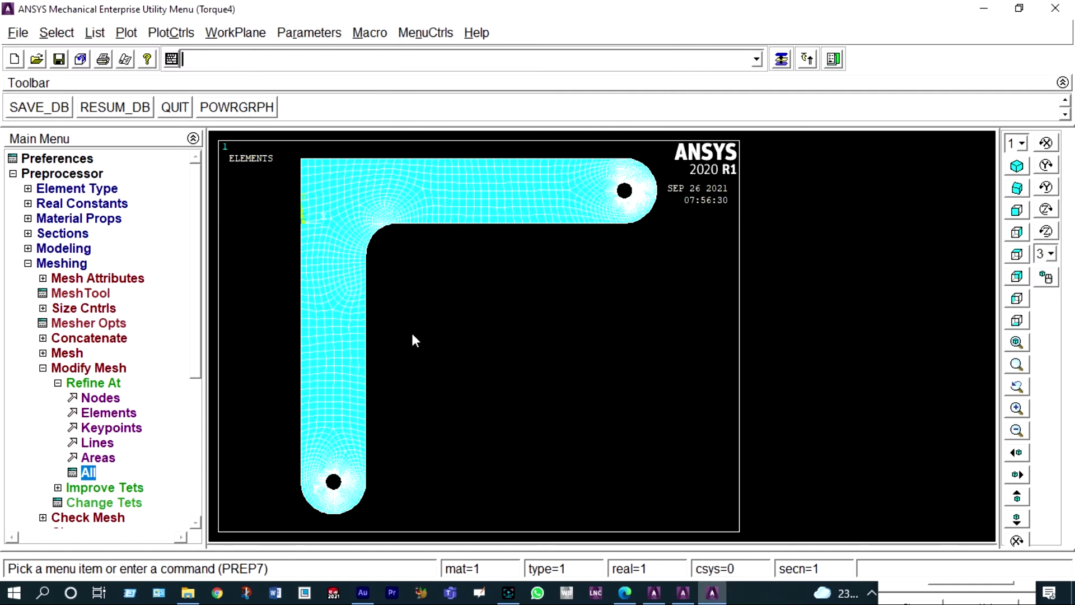
# Define the new analysis as Static
pyautogui.click(29, 265)
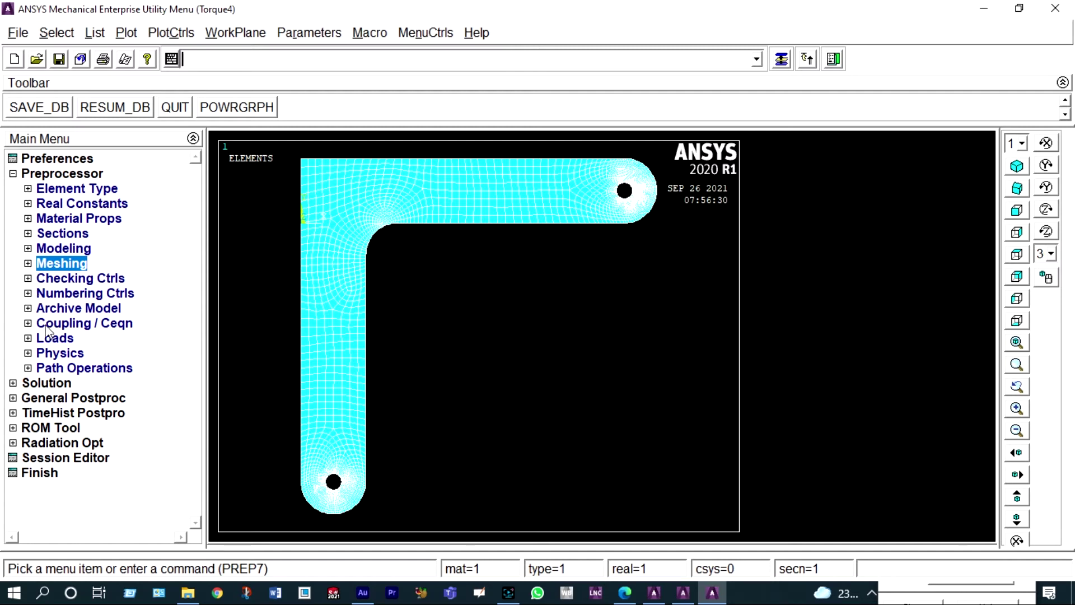
pyautogui.click(28, 339)
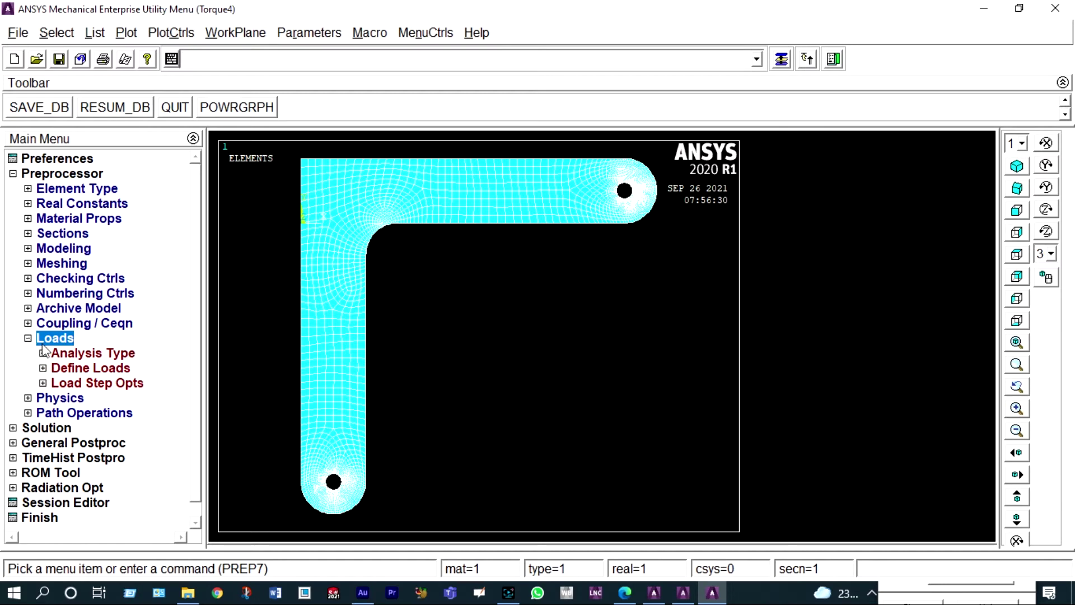
pyautogui.click(91, 354)
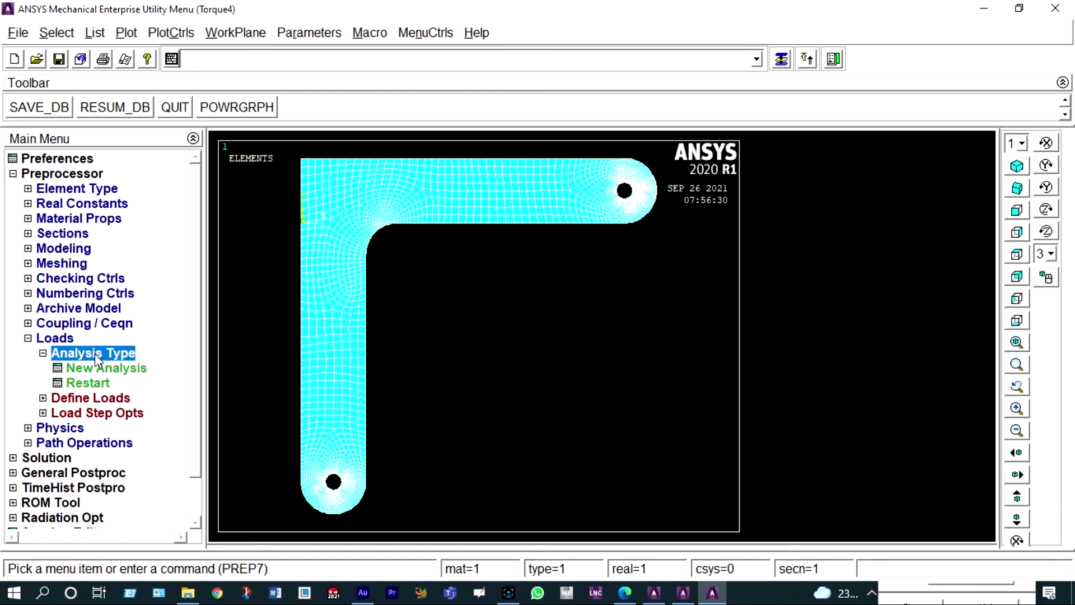
pyautogui.click(95, 368)
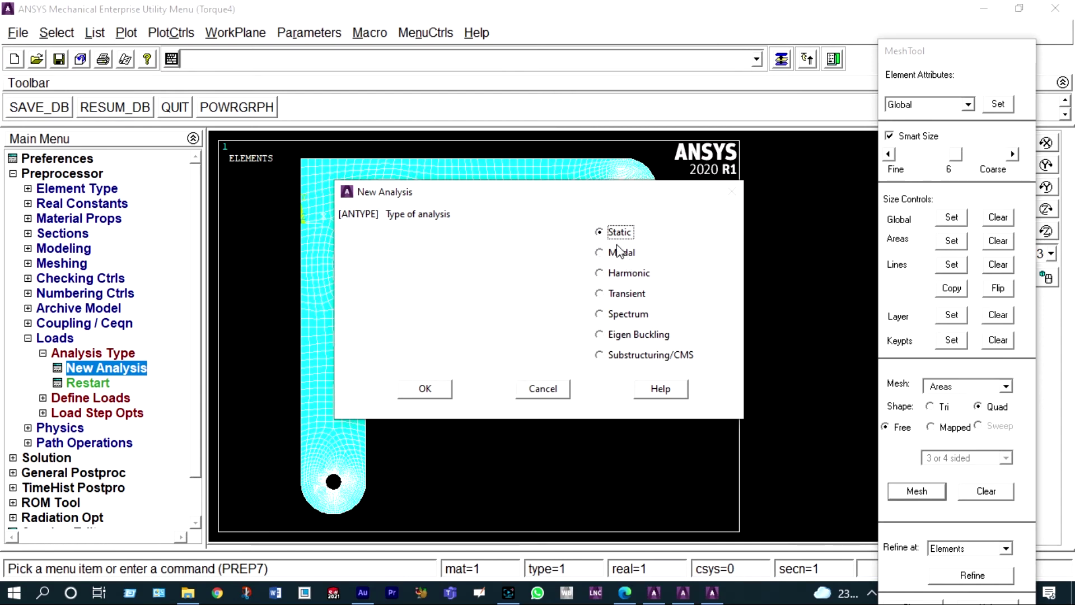
pyautogui.click(425, 388)
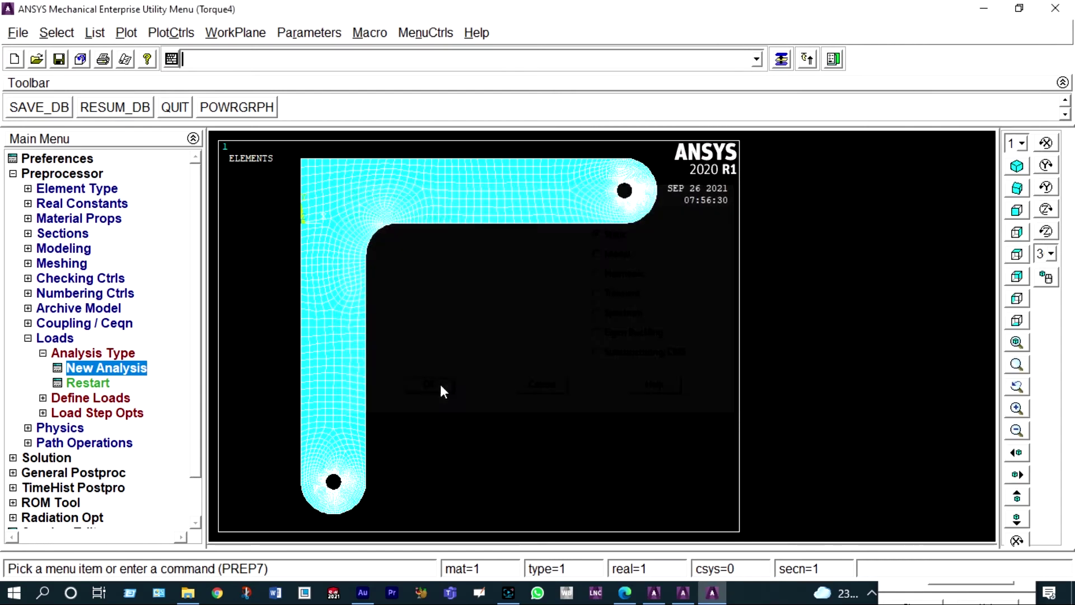
# Constrain All DOF on the two lines along the bracket's left edge as a constant value
pyautogui.click(104, 399)
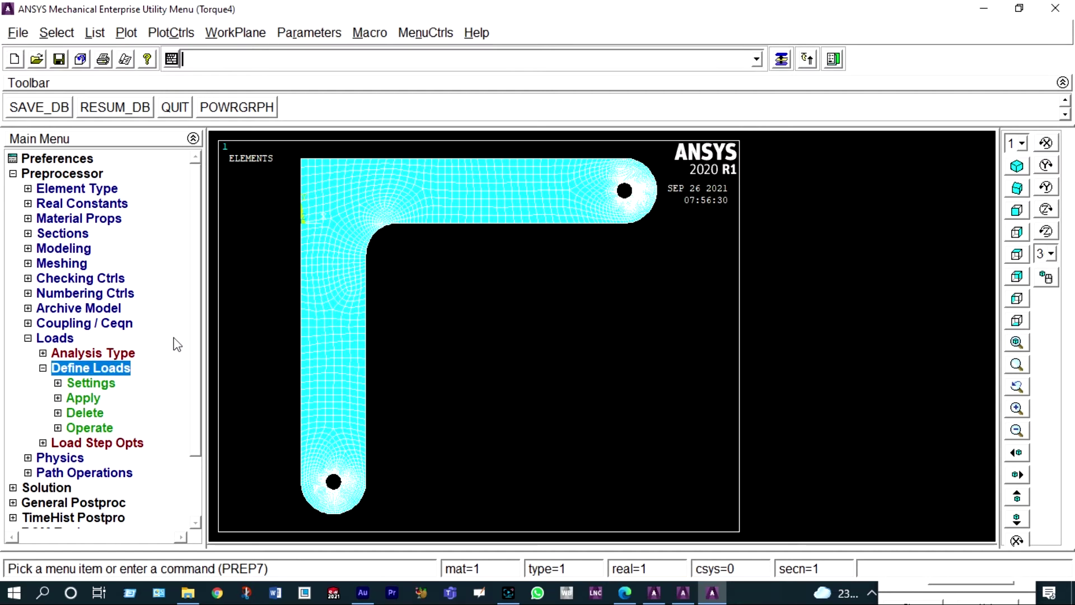
pyautogui.click(94, 399)
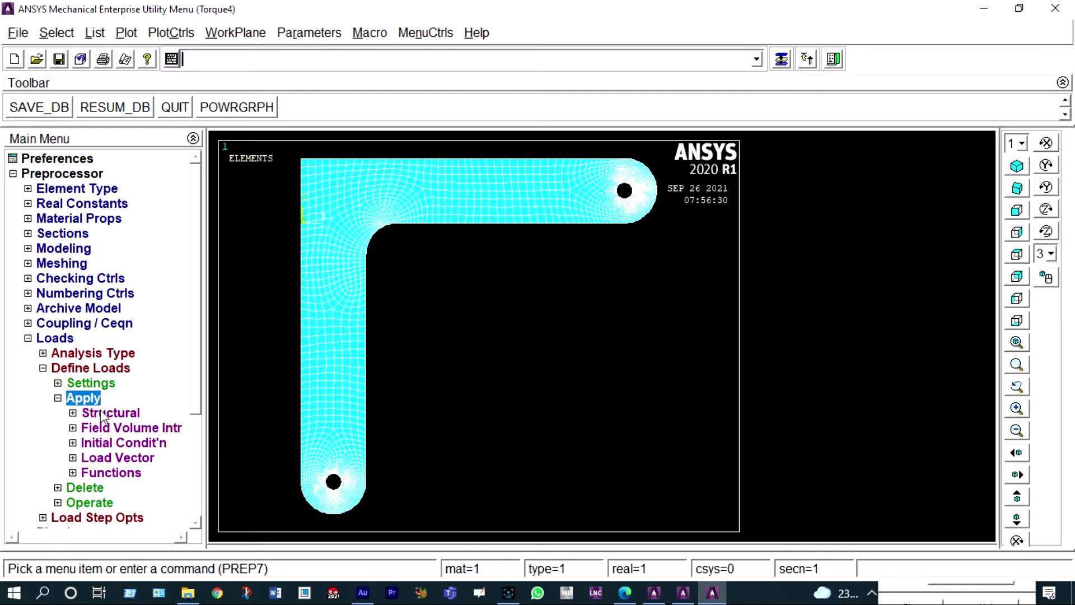
pyautogui.click(101, 414)
pyautogui.click(132, 429)
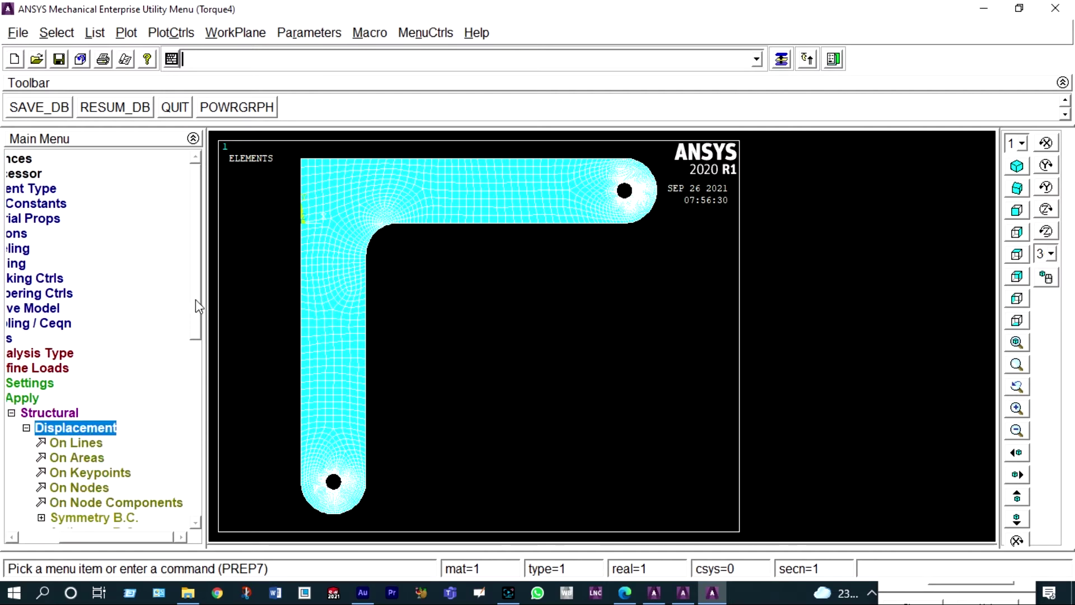
pyautogui.moveTo(196, 299); pyautogui.dragTo(197, 340)
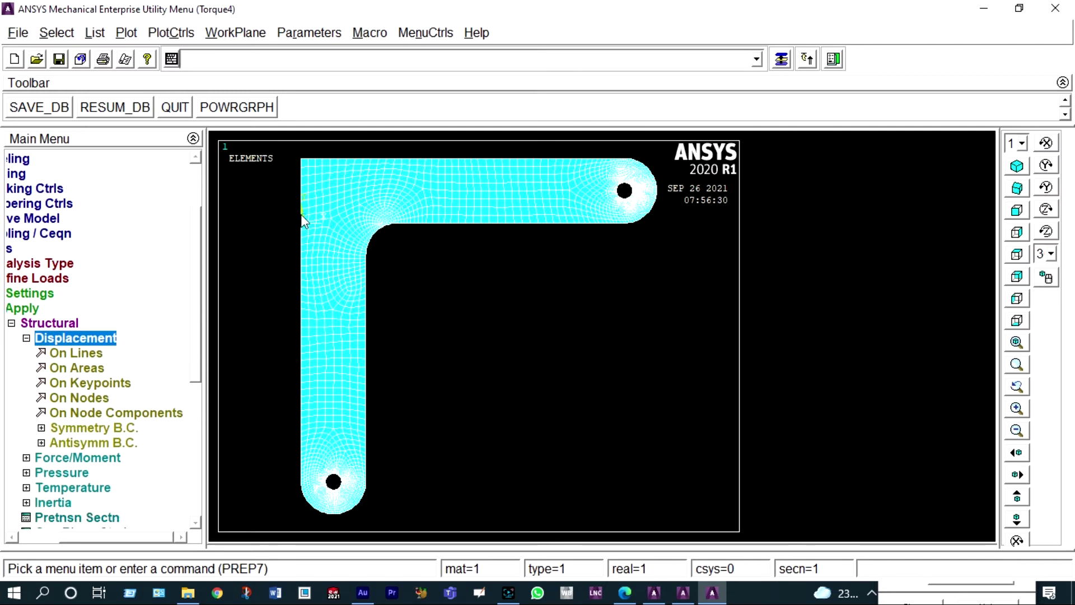
pyautogui.click(89, 354)
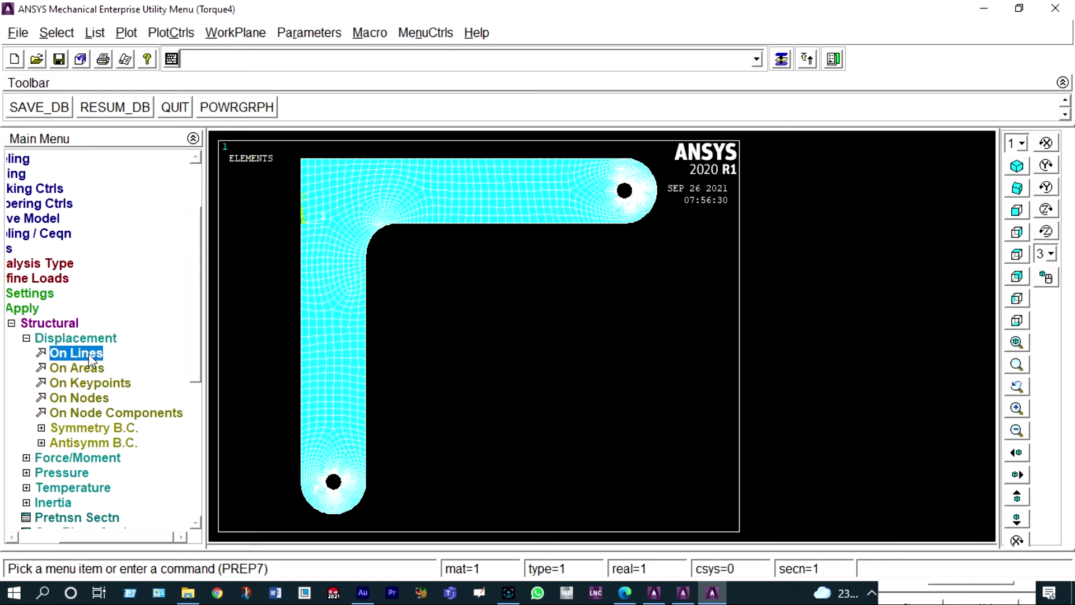
pyautogui.click(298, 302)
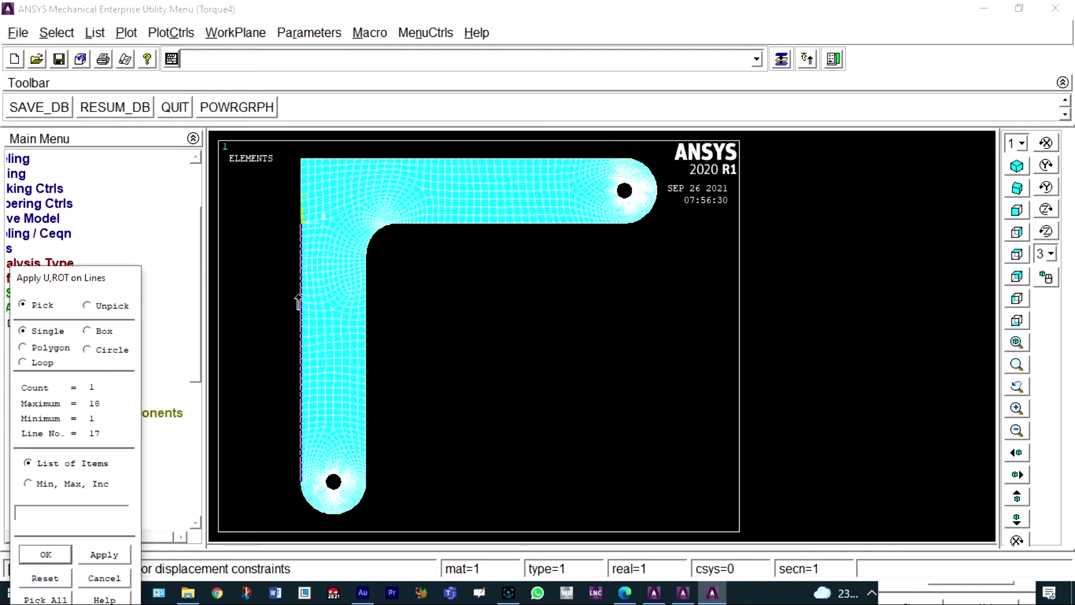
pyautogui.click(300, 211)
pyautogui.click(69, 553)
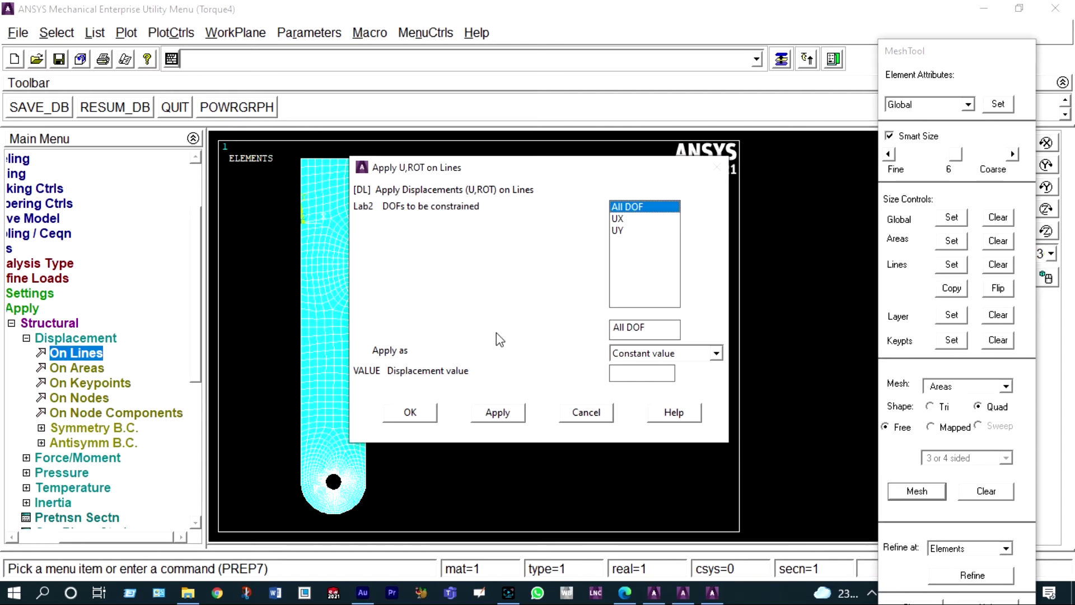
pyautogui.click(411, 412)
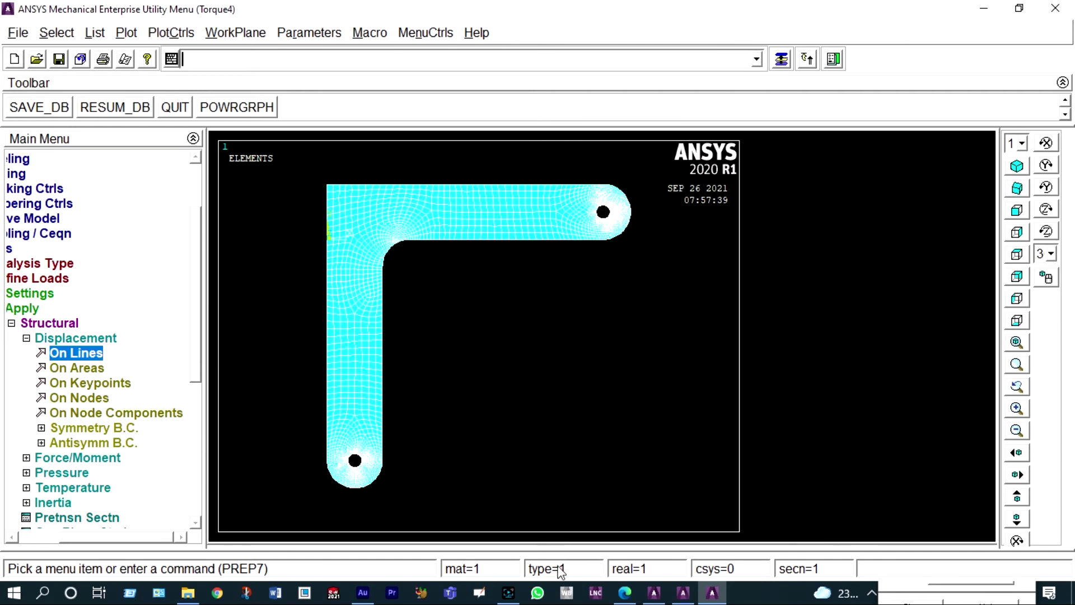
# Apply a constant pressure of 2625 on the bracket's top edge line, as given in the lab manual
pyautogui.click(624, 592)
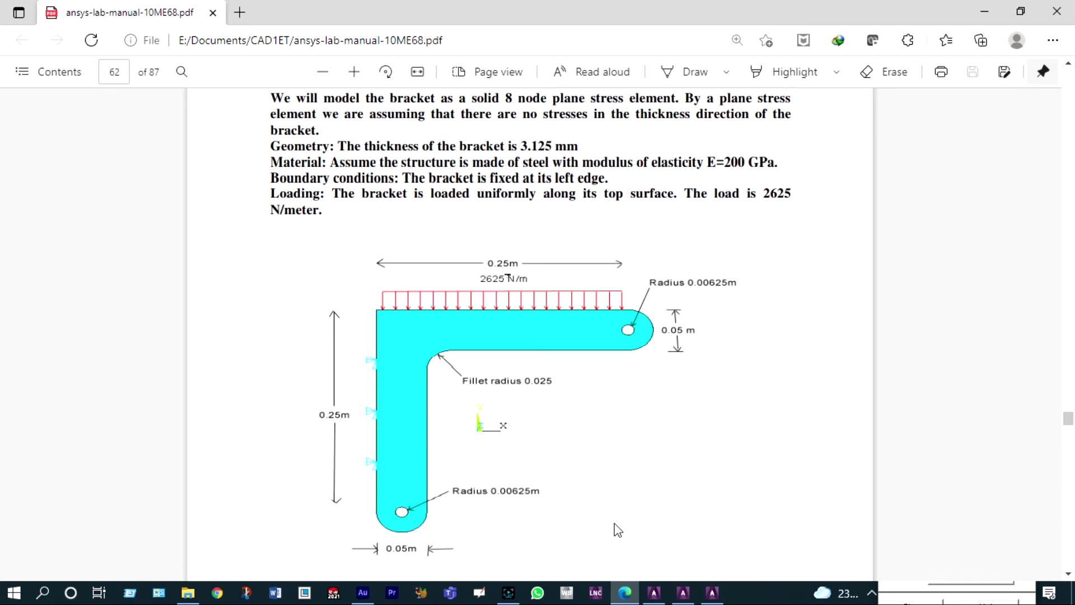
pyautogui.click(984, 11)
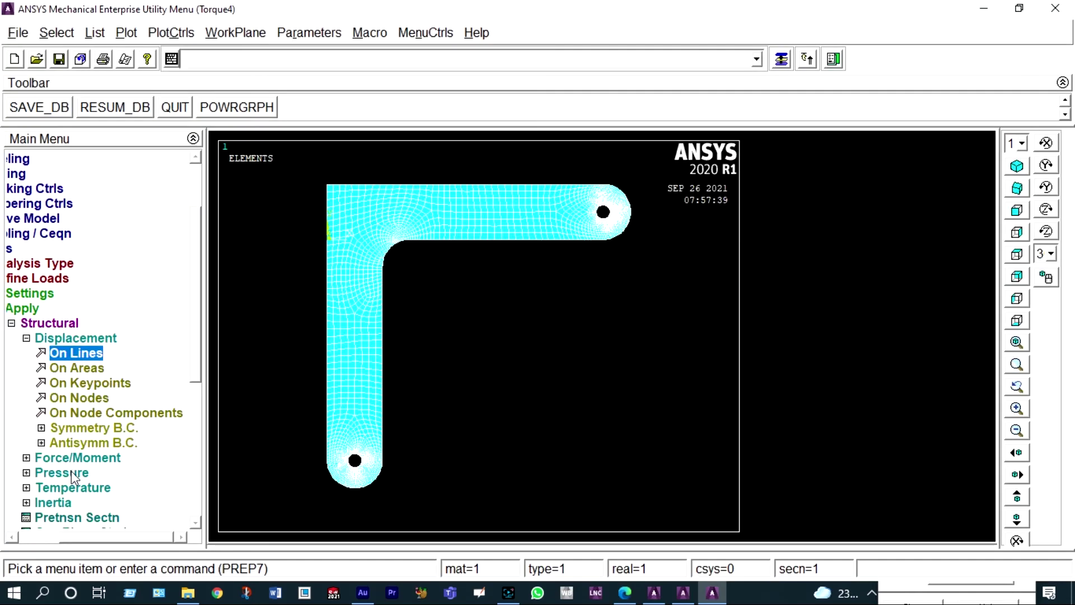
pyautogui.click(72, 473)
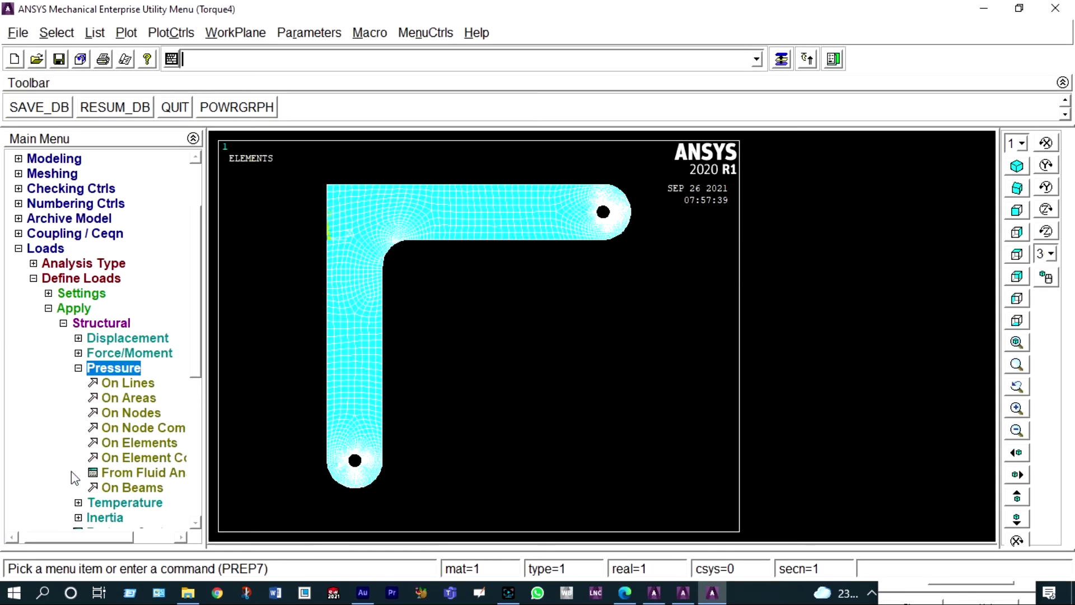
pyautogui.click(126, 383)
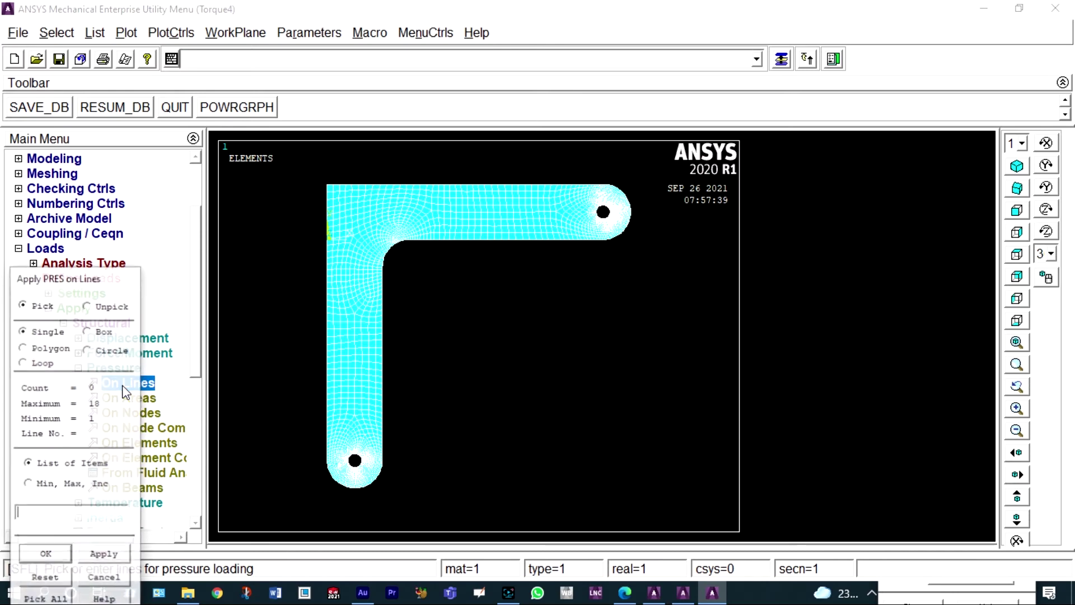
pyautogui.click(383, 185)
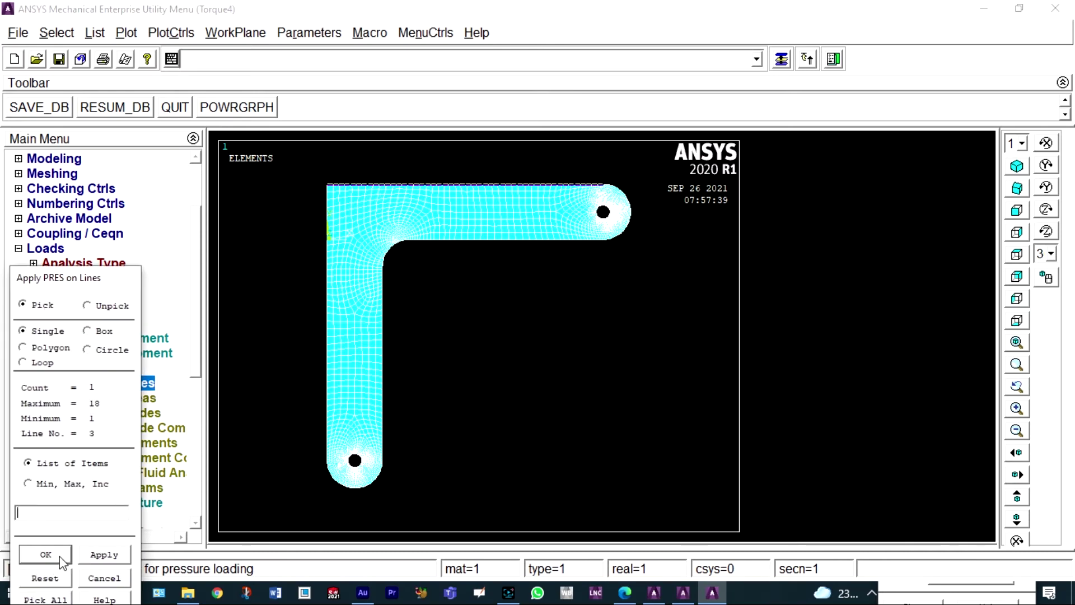
pyautogui.click(46, 554)
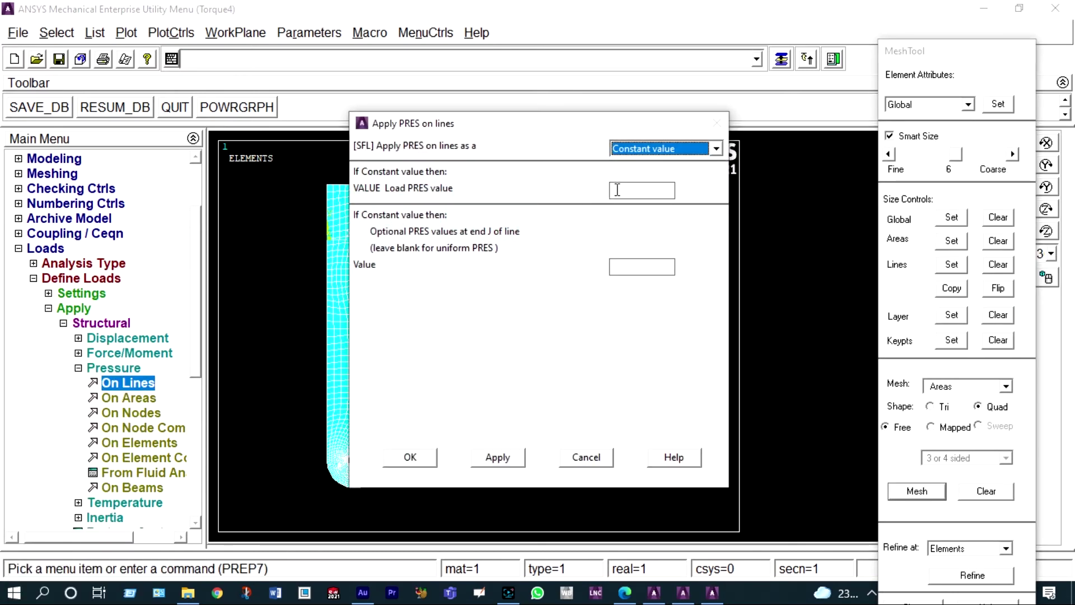
pyautogui.click(625, 592)
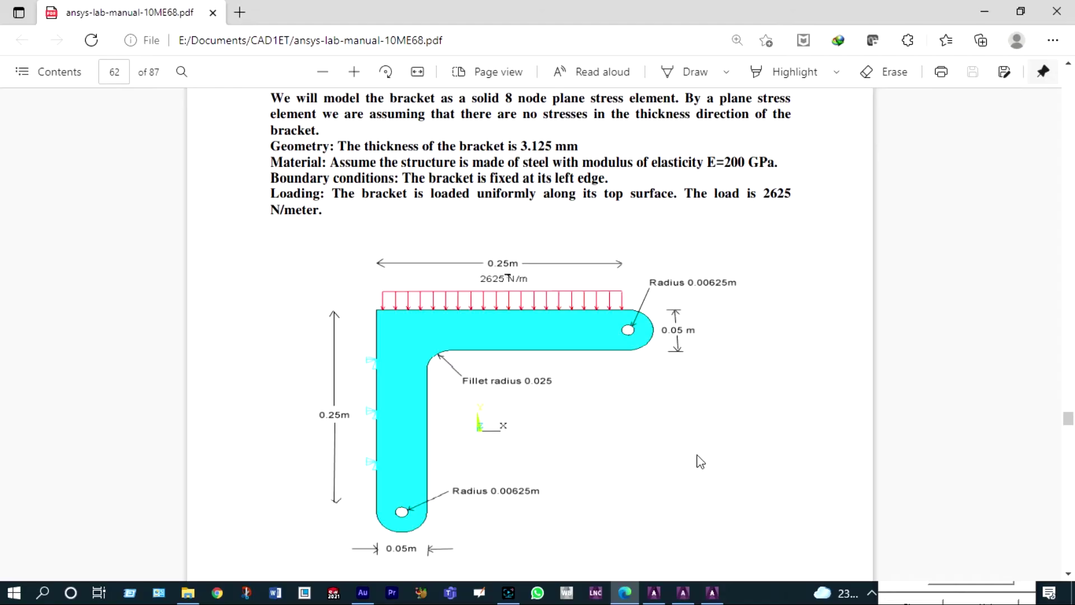
pyautogui.click(986, 14)
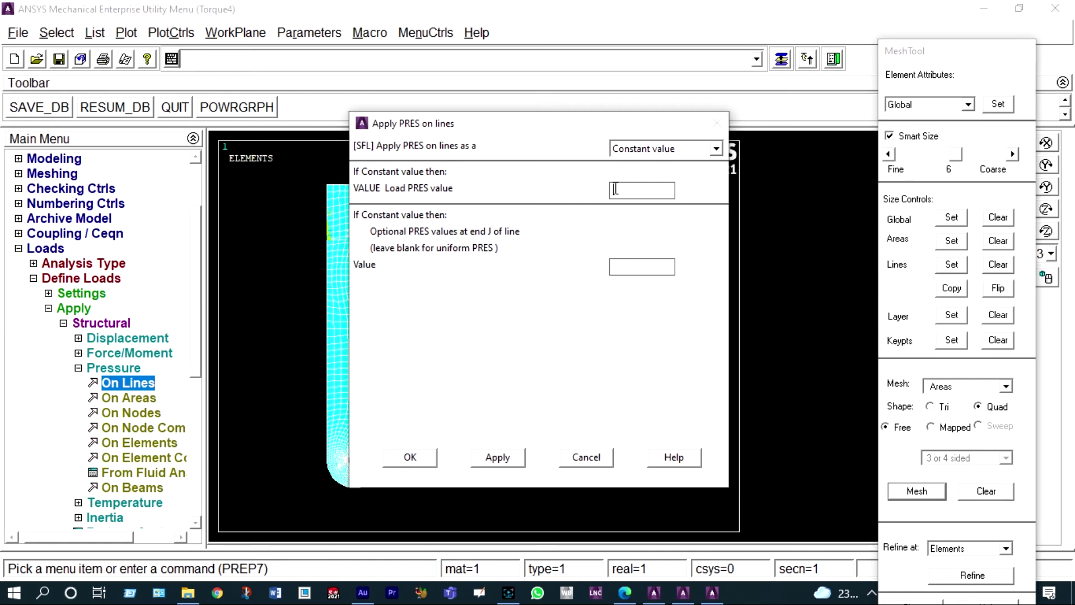
pyautogui.write('2625')
pyautogui.click(421, 455)
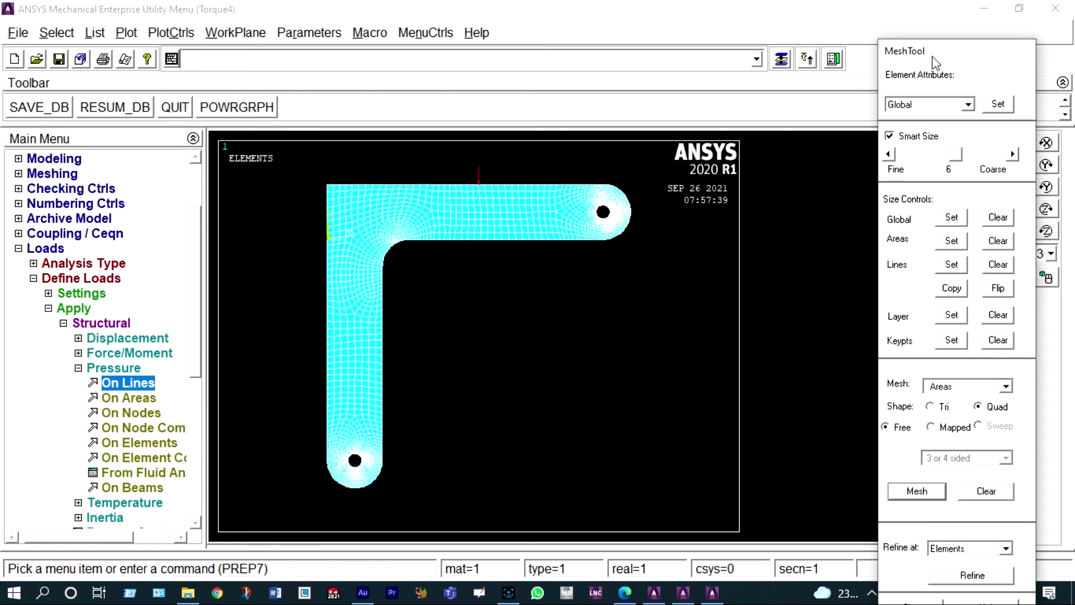
pyautogui.click(898, 17)
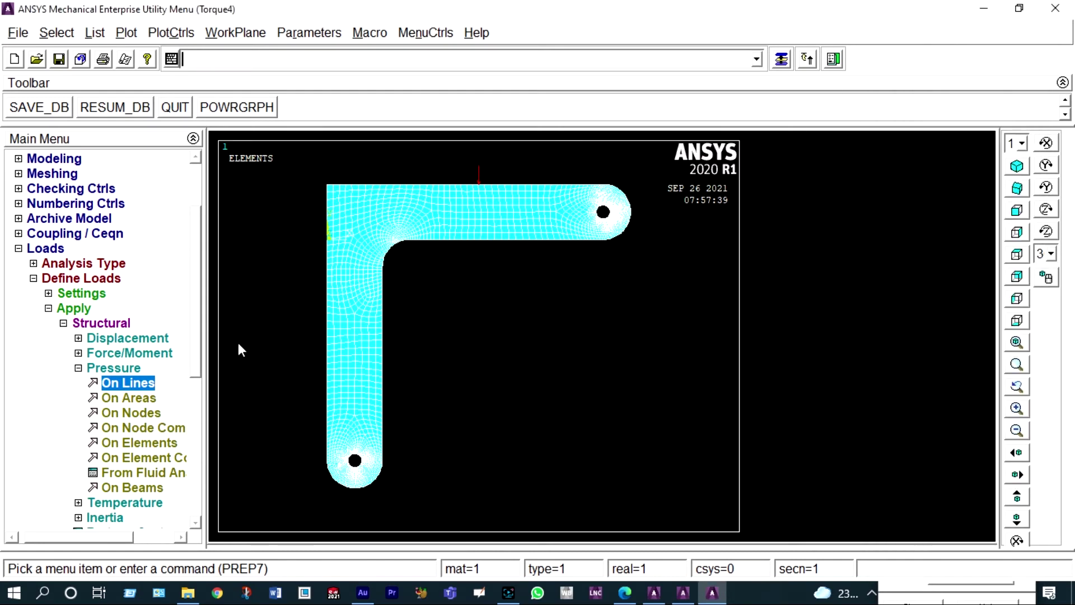
# Solve the current load step and dismiss the status listing and solution note
pyautogui.click(50, 309)
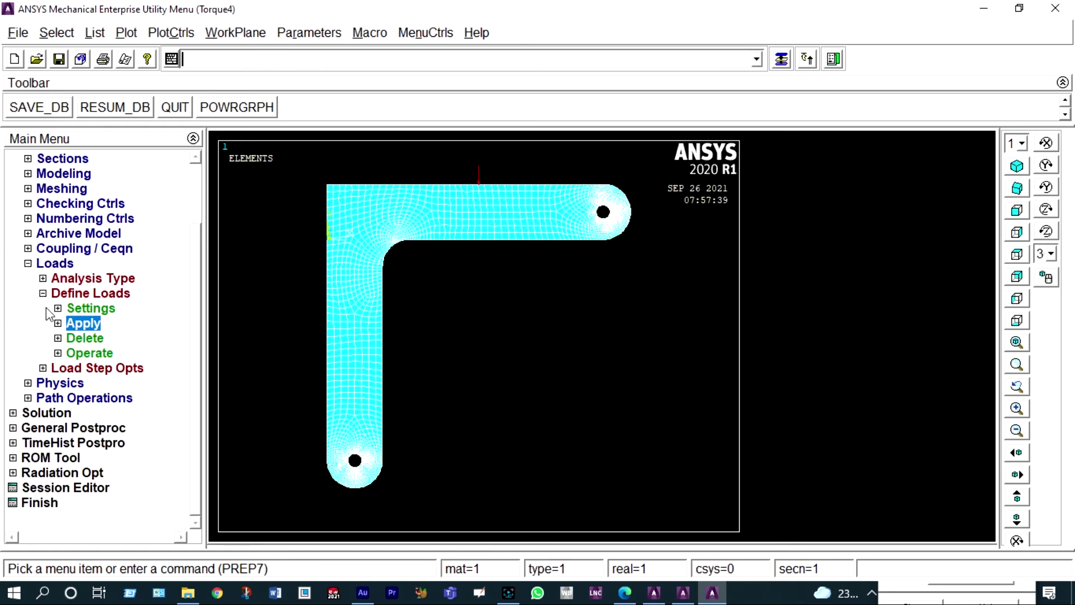
pyautogui.click(54, 414)
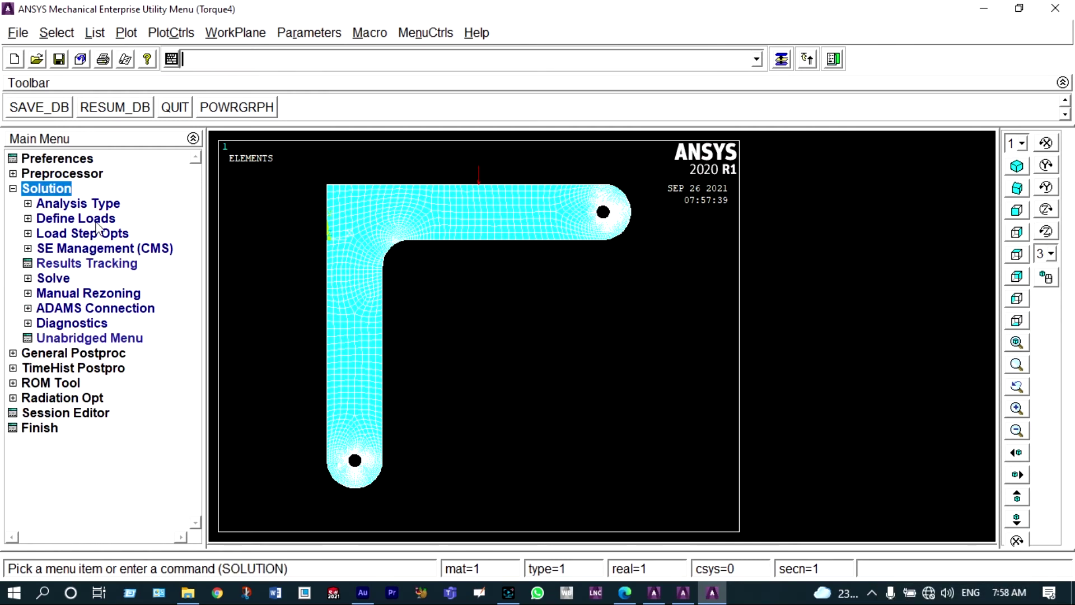
pyautogui.click(27, 278)
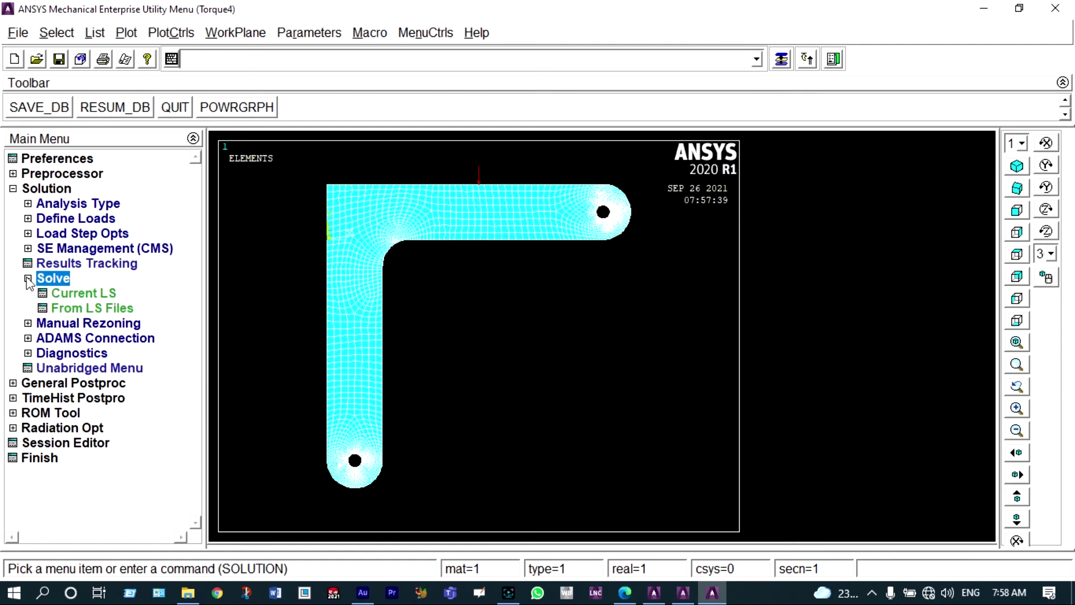
pyautogui.click(90, 293)
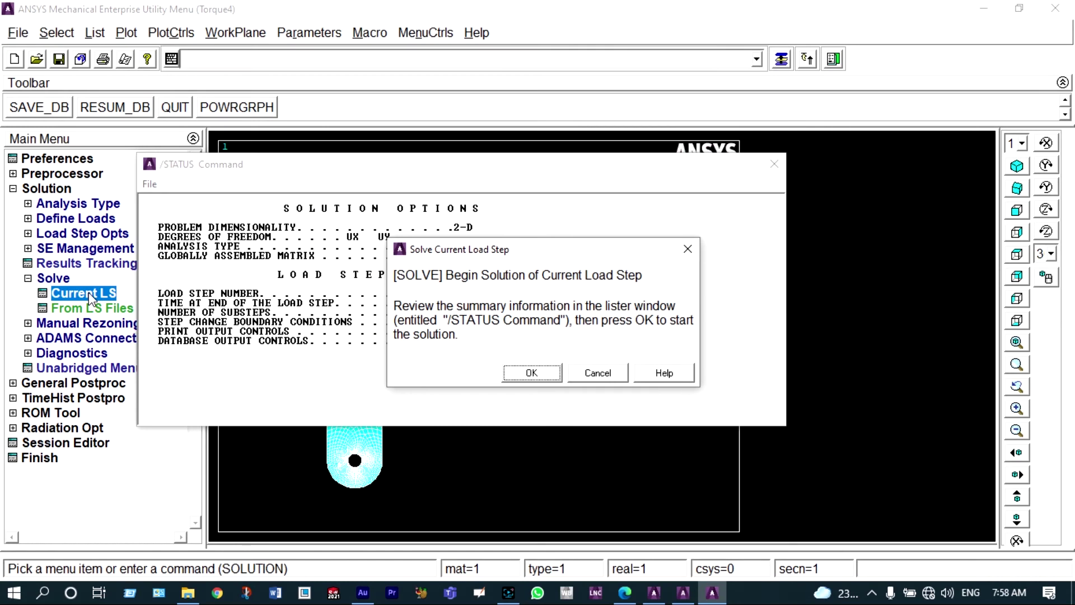
pyautogui.click(525, 373)
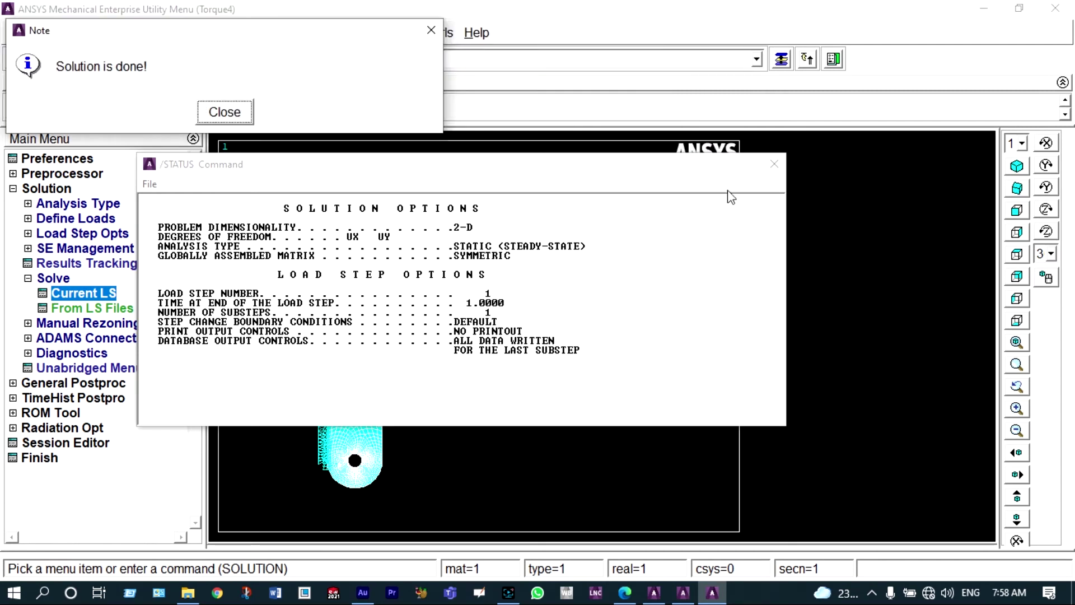
pyautogui.click(776, 169)
pyautogui.click(775, 167)
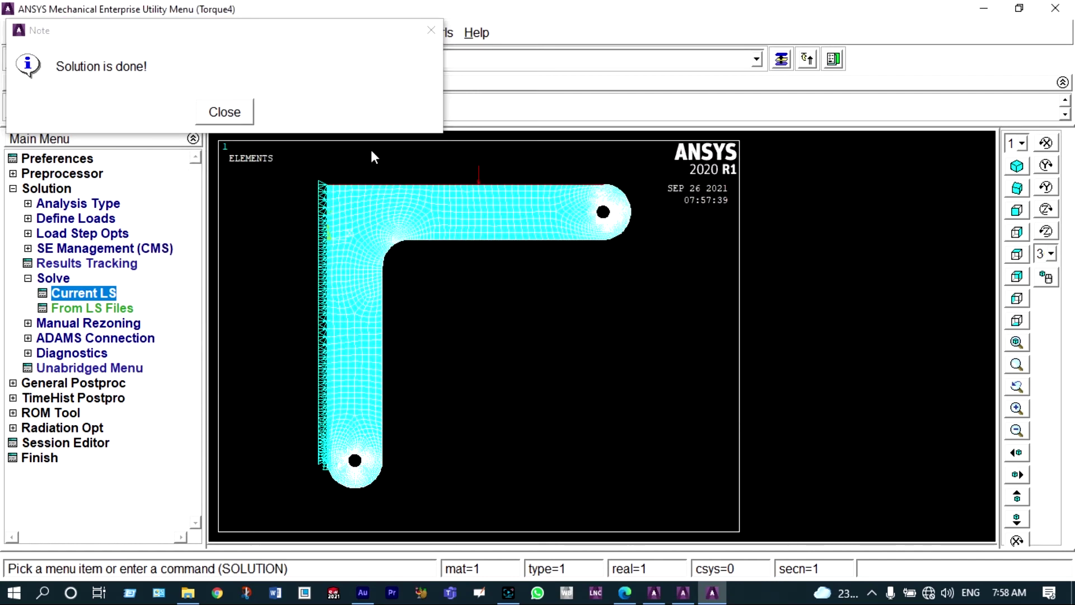
pyautogui.click(232, 112)
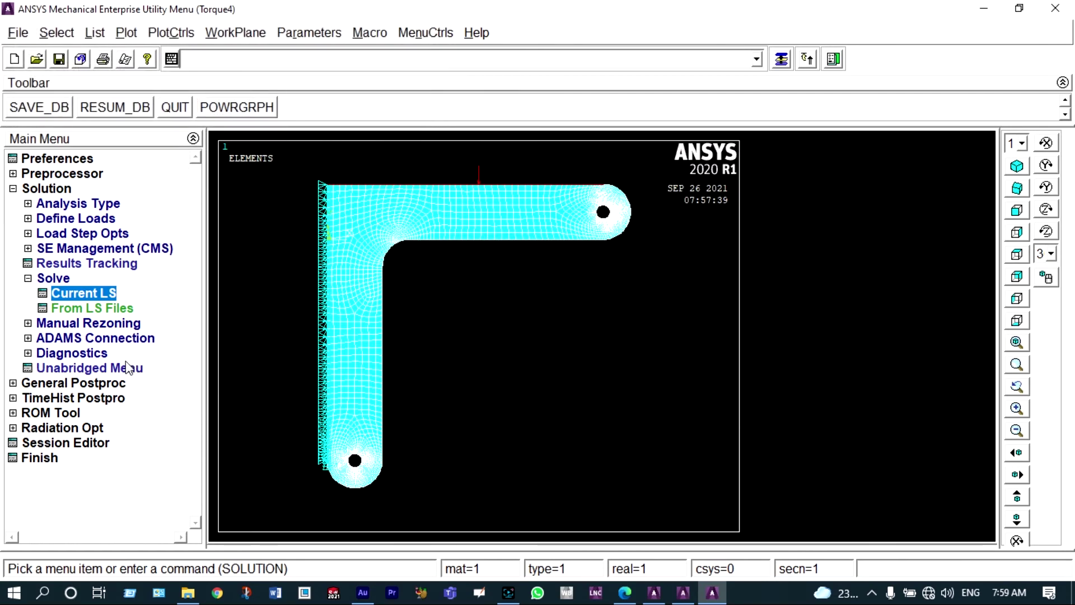
# Plot the bracket's deformed shape together with the undeformed shape (Def + undeformed)
pyautogui.click(100, 383)
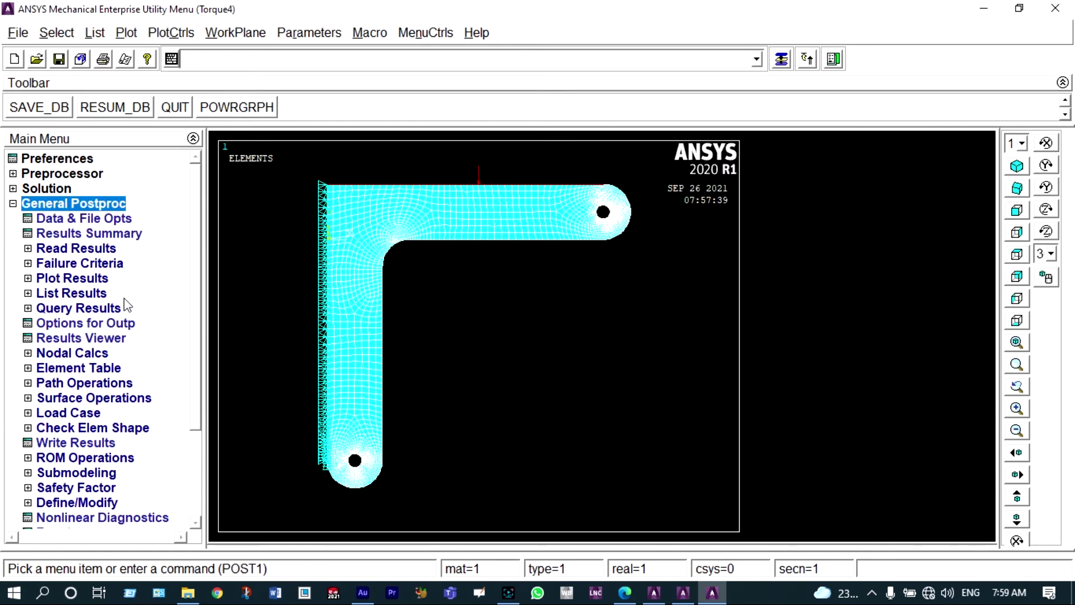
pyautogui.click(84, 279)
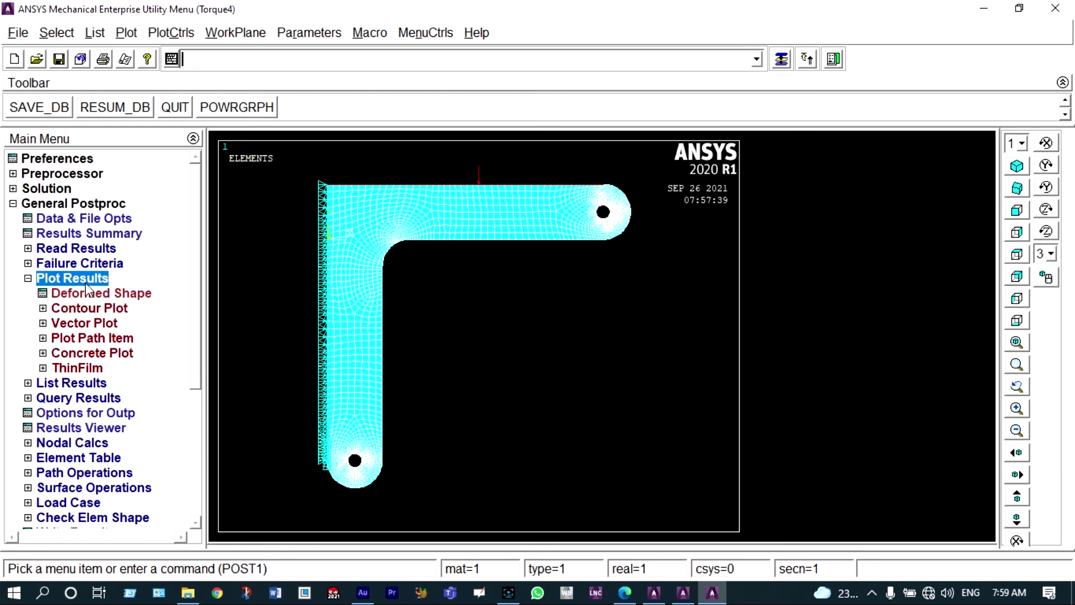
pyautogui.click(90, 295)
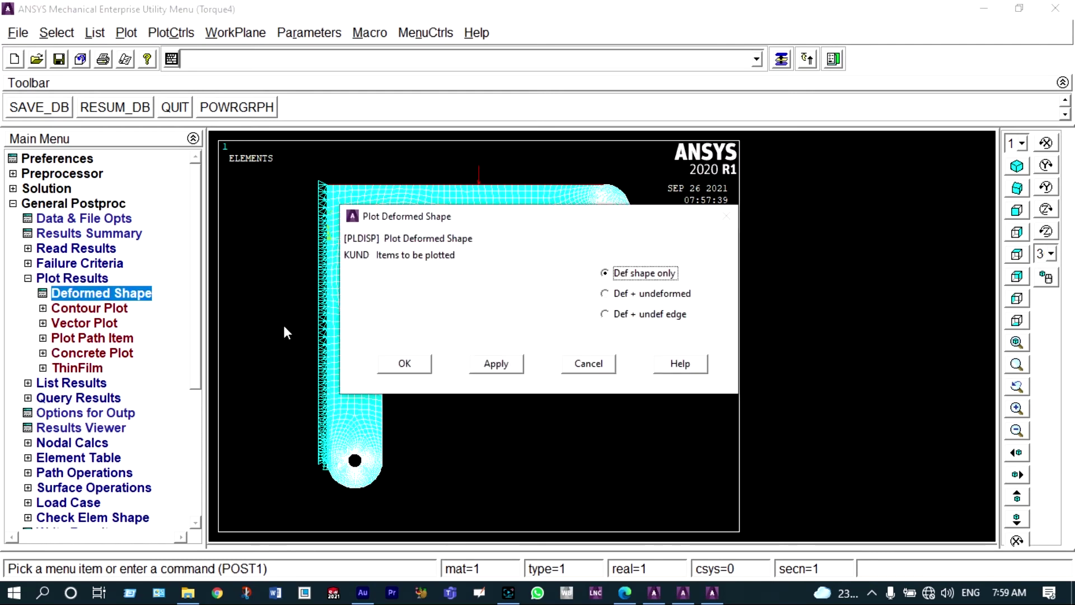
pyautogui.click(607, 294)
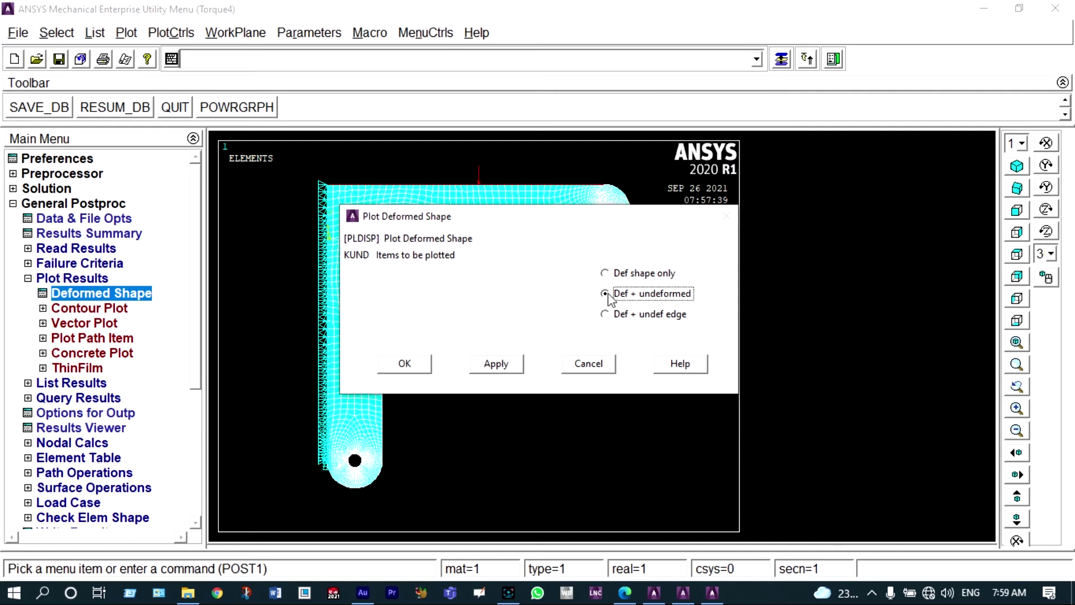
pyautogui.click(405, 364)
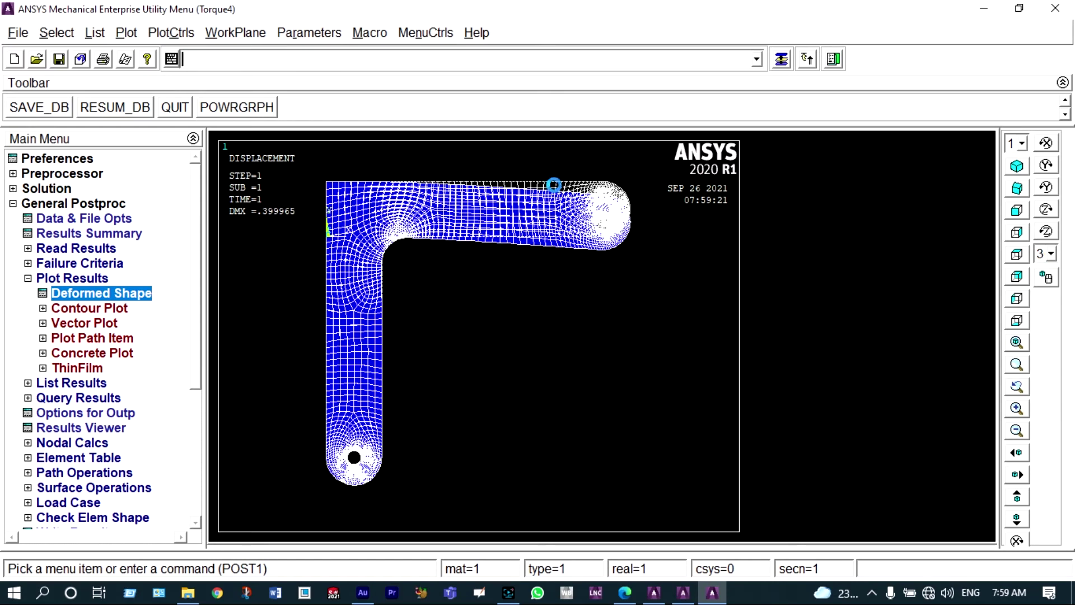
pyautogui.scroll(4, 556, 193)
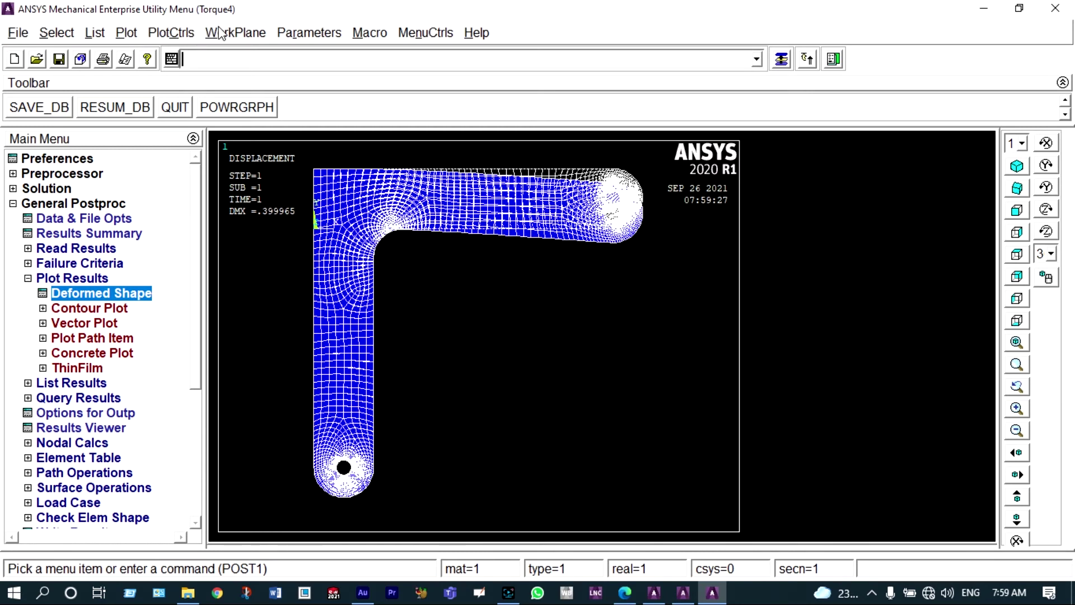
# Turn on the display of element shapes based on real constants and view the deformed bracket in isometric orientation
pyautogui.click(189, 36)
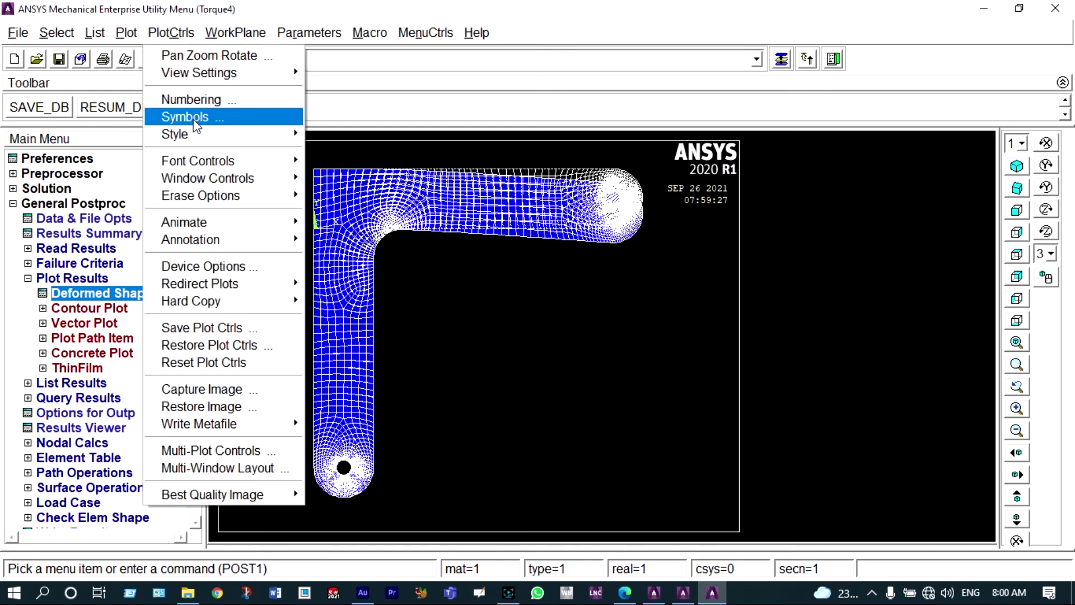
pyautogui.moveTo(195, 135)
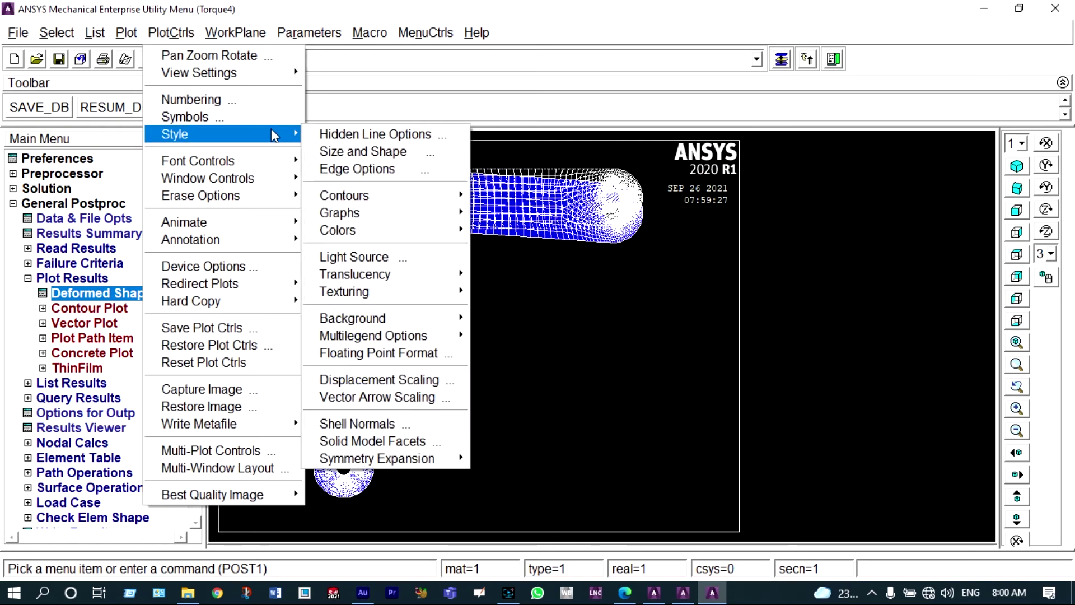
pyautogui.click(345, 152)
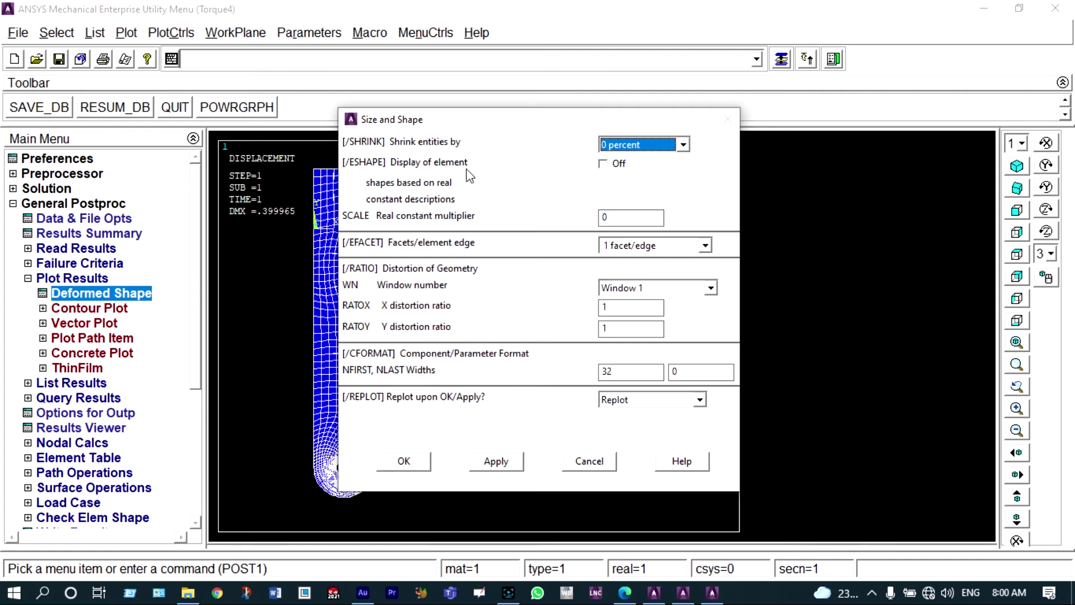
pyautogui.click(603, 164)
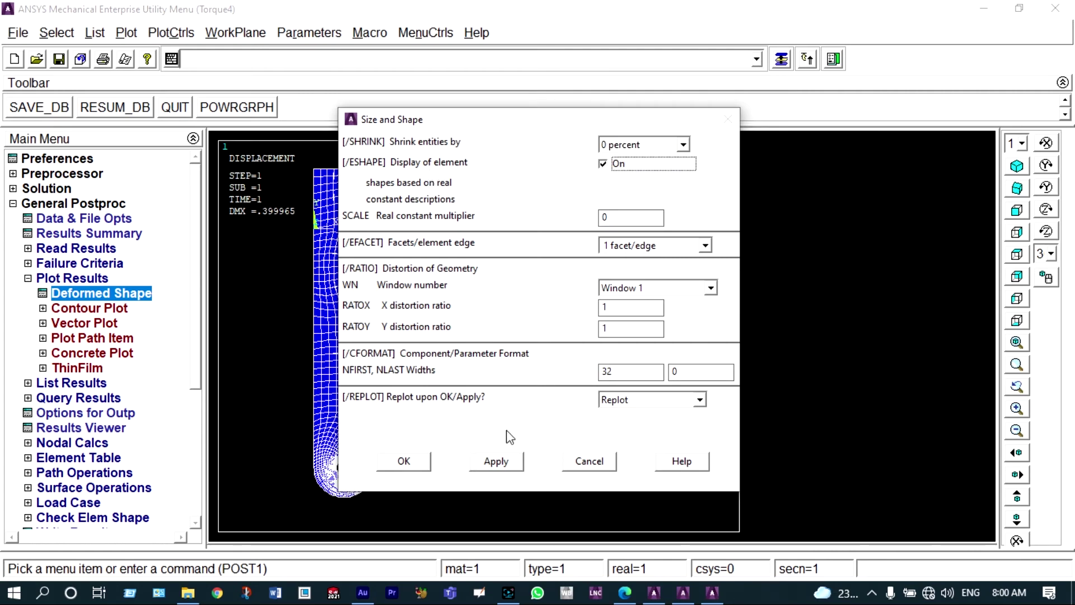
pyautogui.click(415, 463)
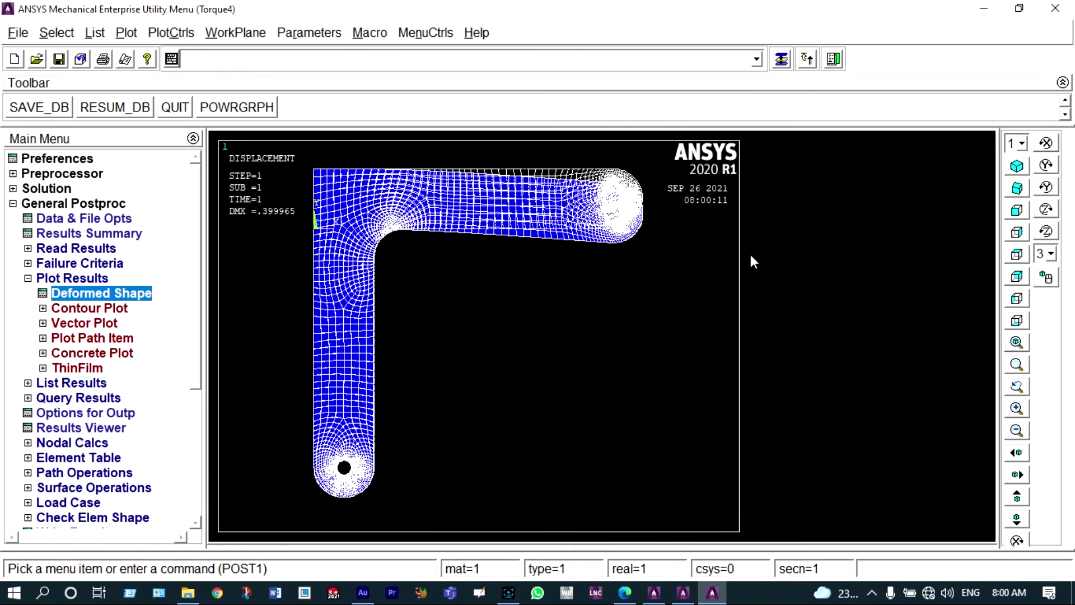
pyautogui.click(1016, 166)
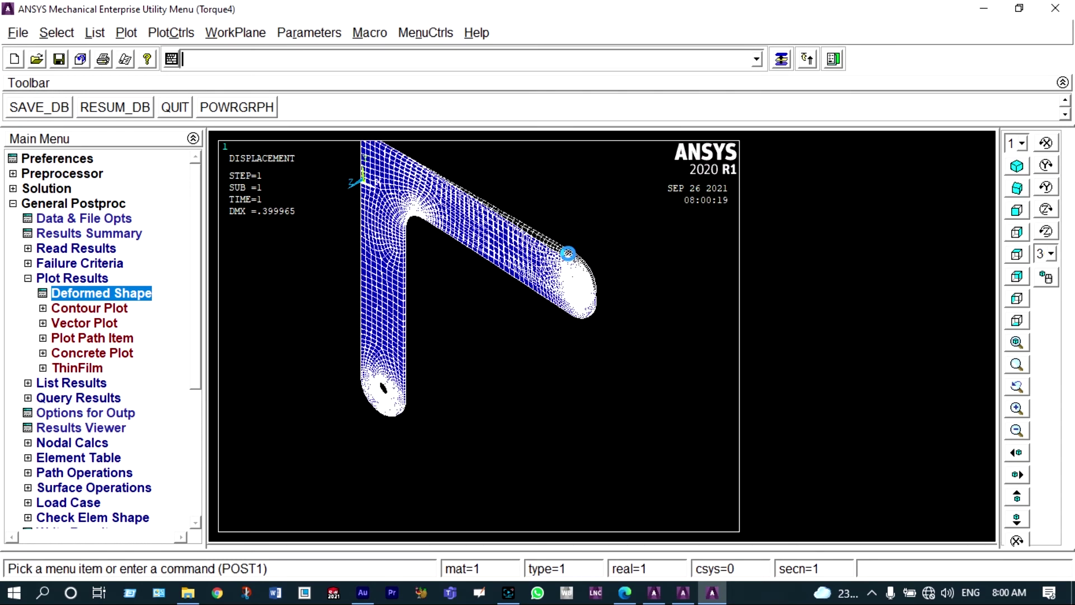
pyautogui.scroll(3, 585, 236)
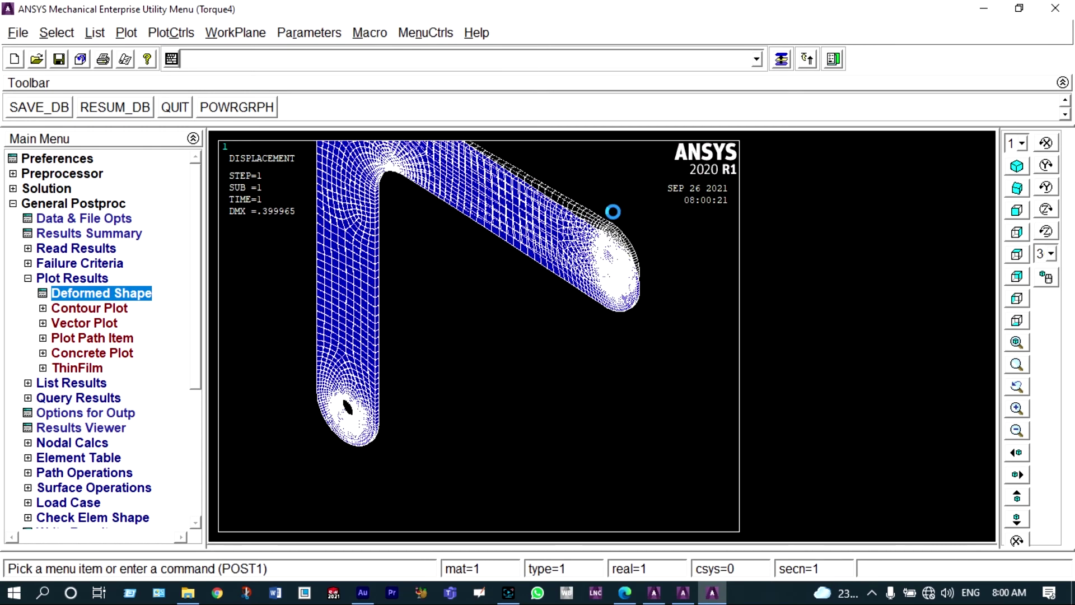
pyautogui.scroll(2, 613, 212)
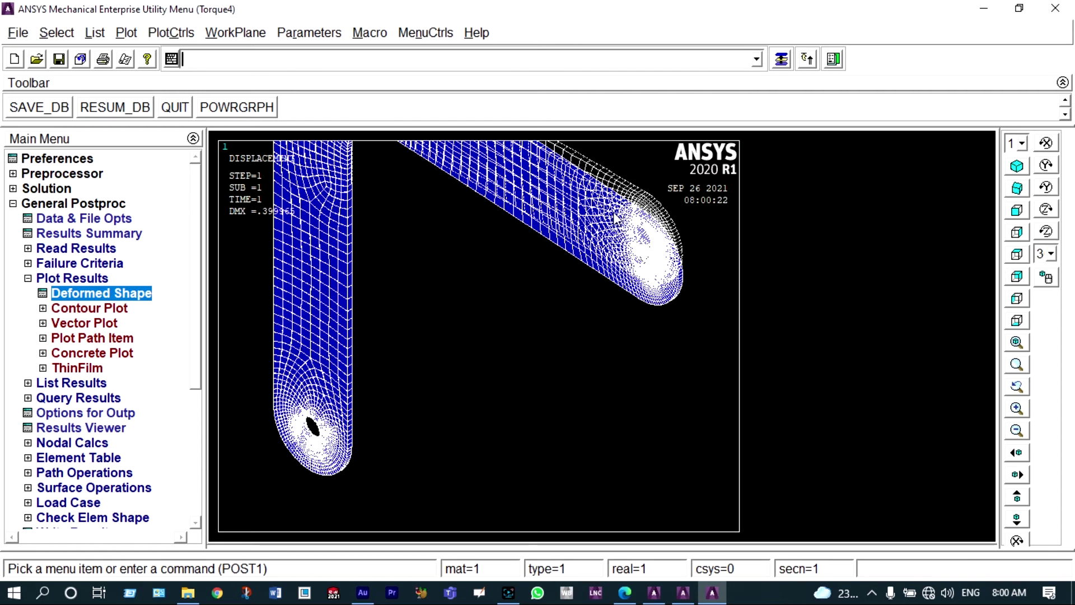
# Plot the nodal solution contour of the displacement vector sum on the deformed shape only
pyautogui.click(124, 310)
pyautogui.click(118, 319)
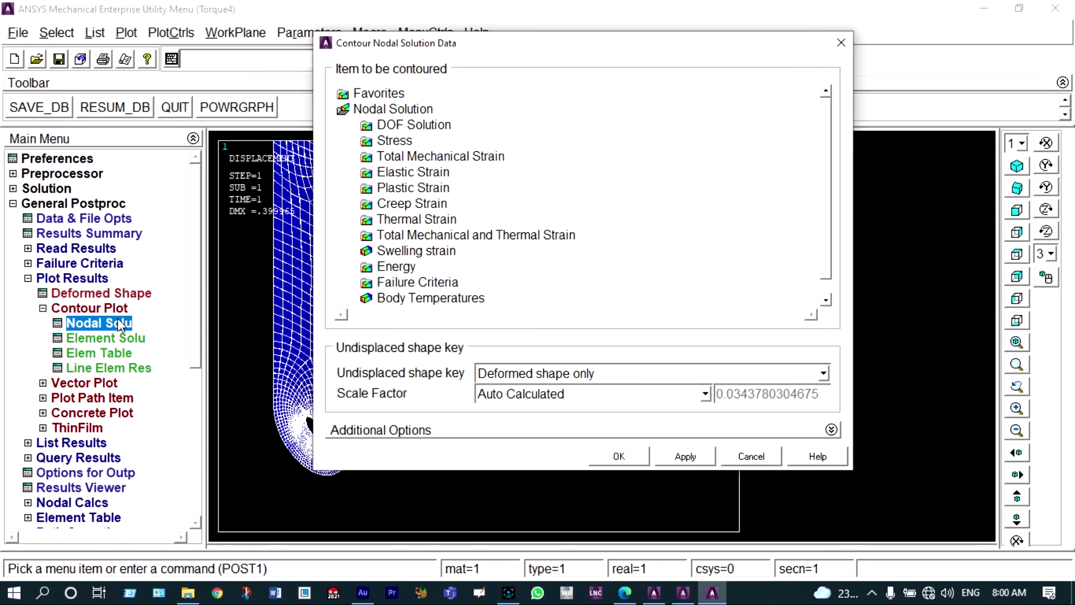
pyautogui.doubleClick(384, 126)
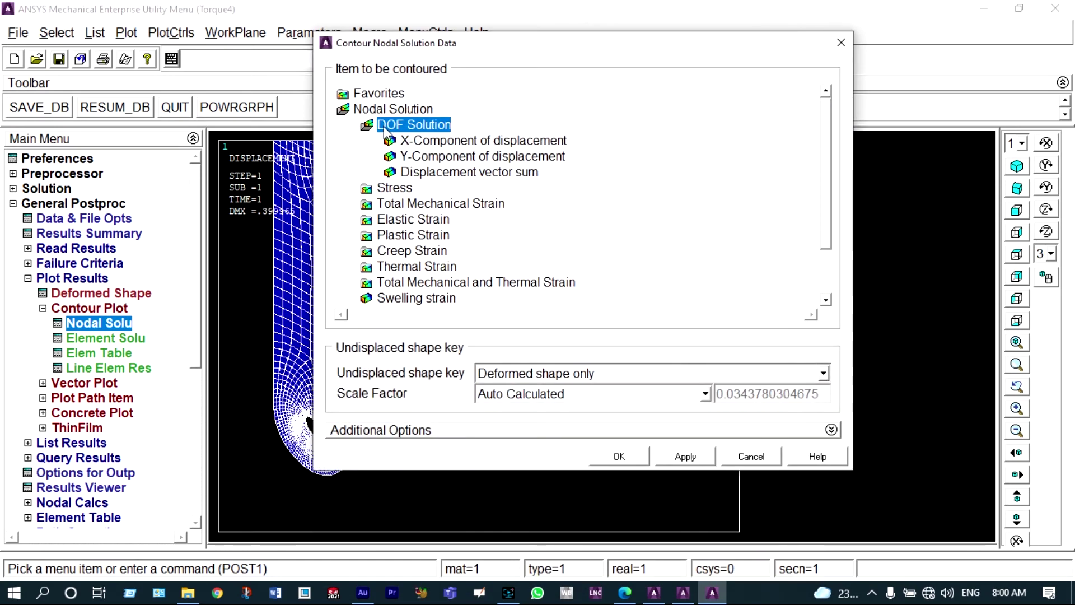
pyautogui.click(413, 174)
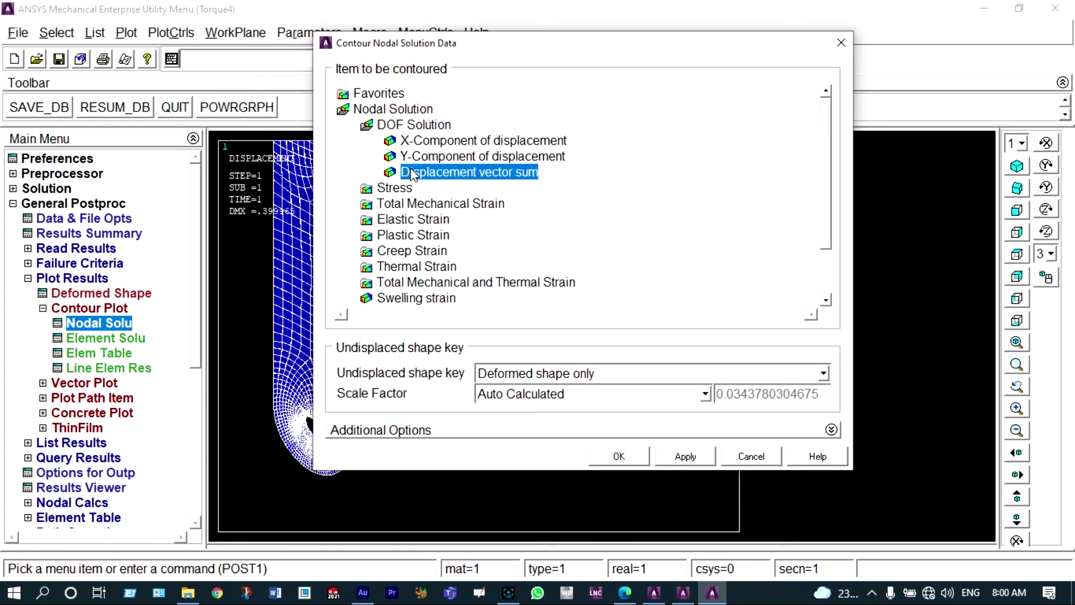
pyautogui.click(609, 458)
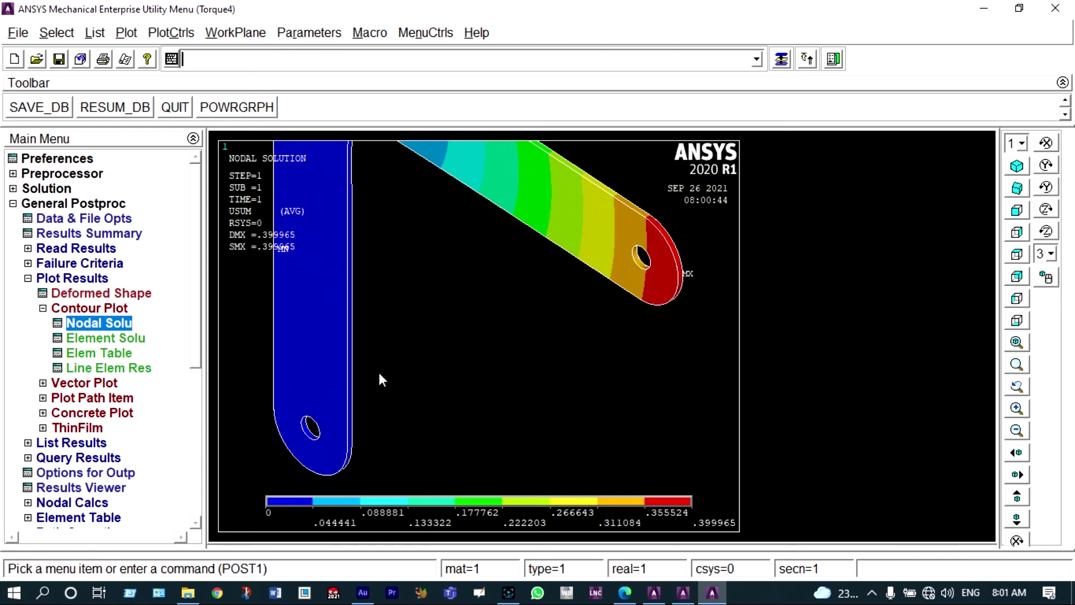
# List the nodal solution for the displacement vector sum, review it through to the maximum absolute values, and close the listing
pyautogui.click(97, 442)
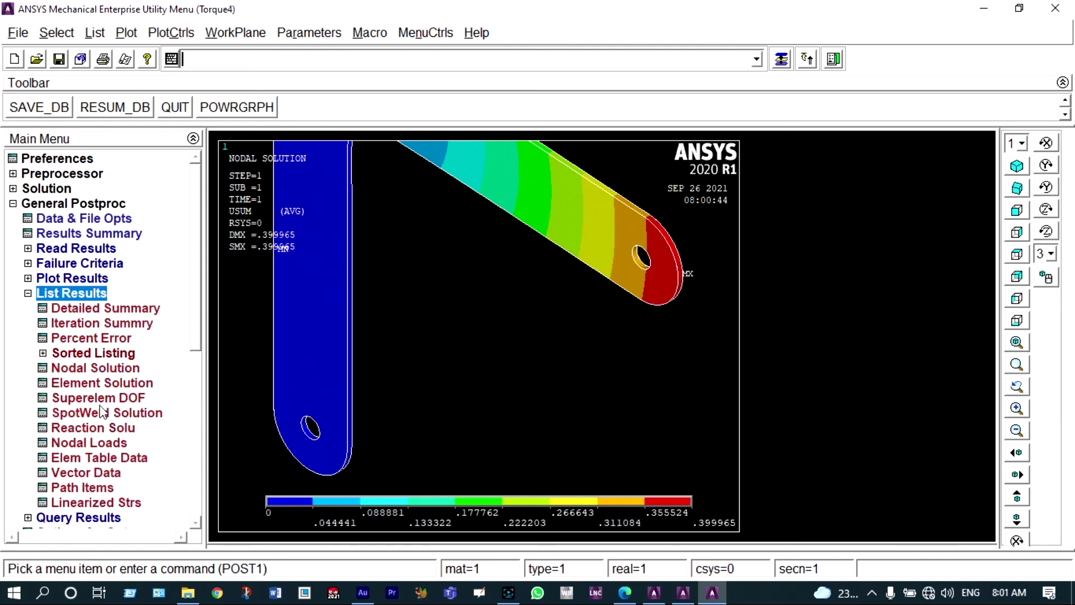
pyautogui.click(98, 368)
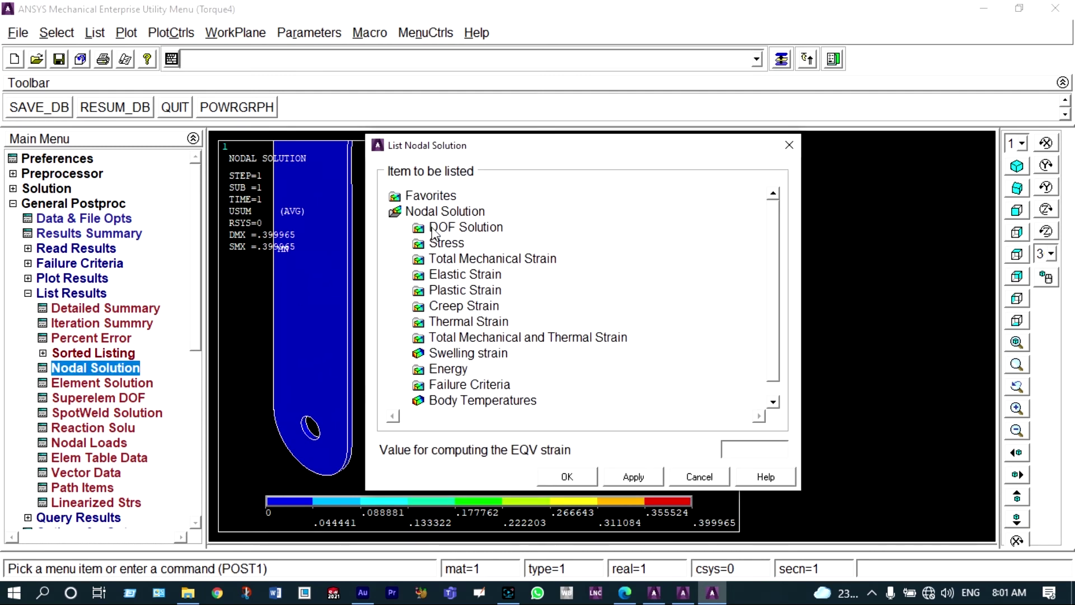
pyautogui.click(435, 228)
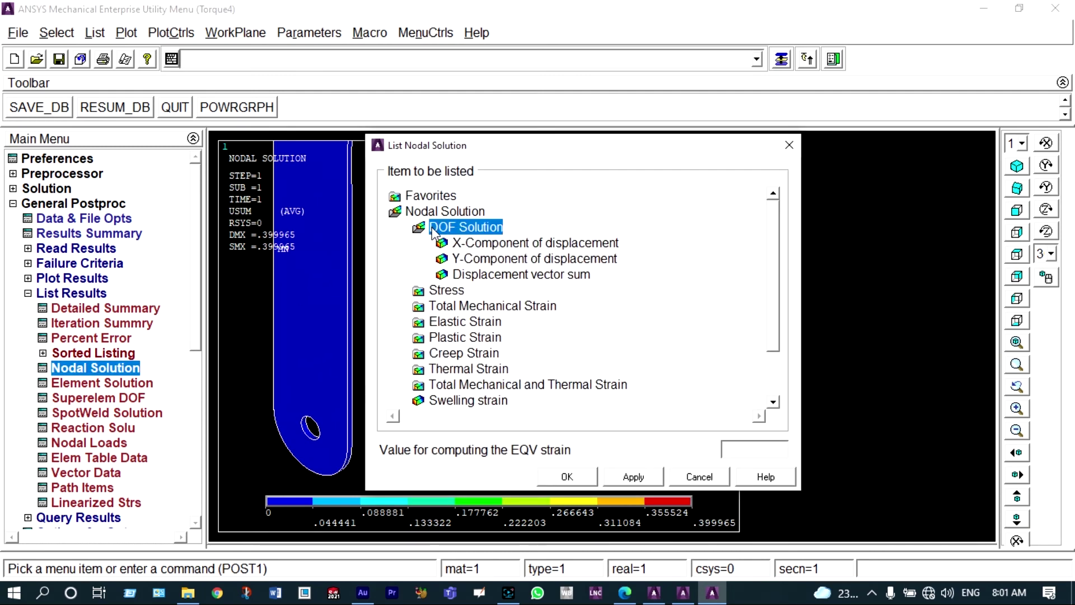
pyautogui.click(487, 274)
pyautogui.click(567, 476)
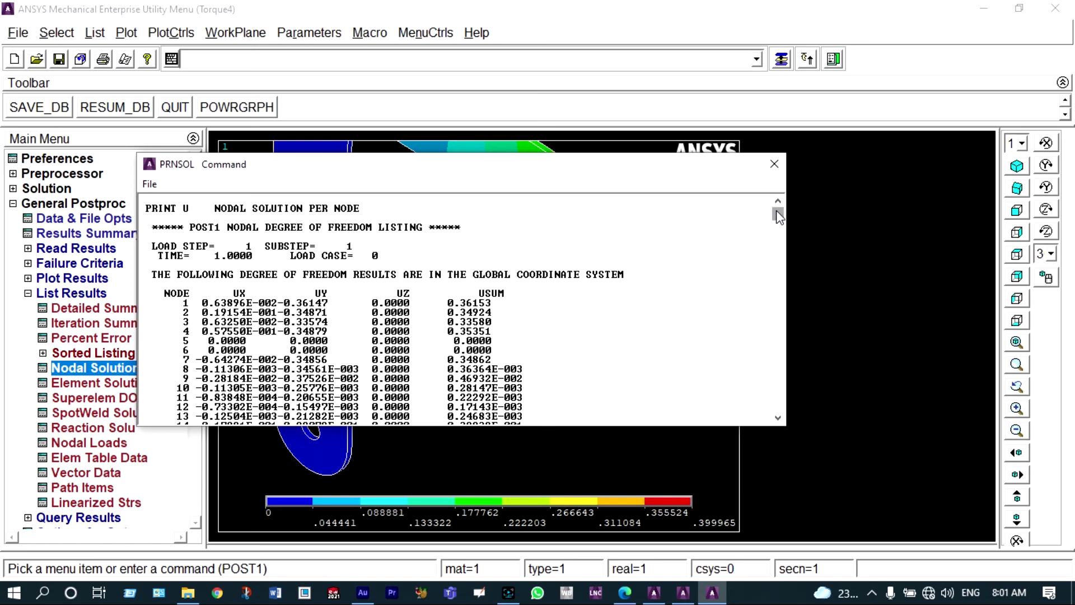
pyautogui.moveTo(776, 212); pyautogui.dragTo(777, 413)
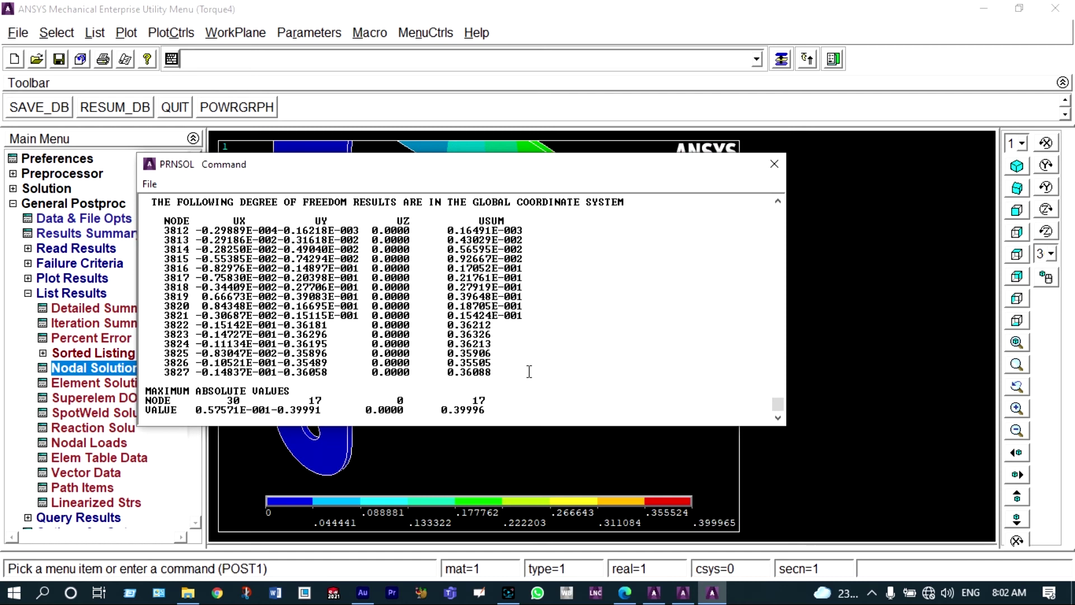
pyautogui.click(773, 165)
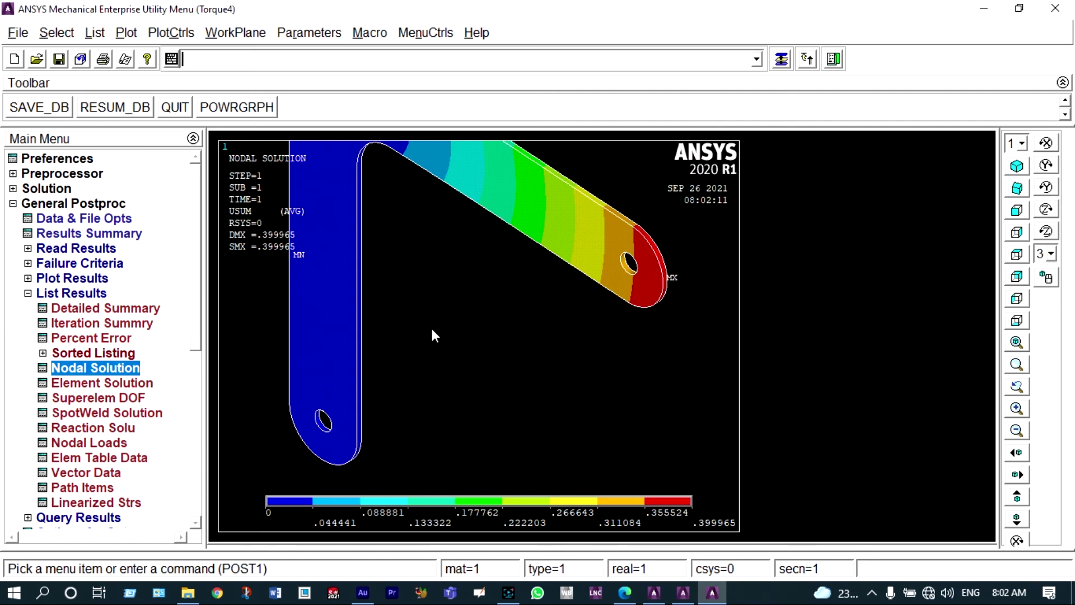
# List the nodal solution for von Mises stress, review it through to the minimum and maximum values, and close the listing
pyautogui.click(99, 255)
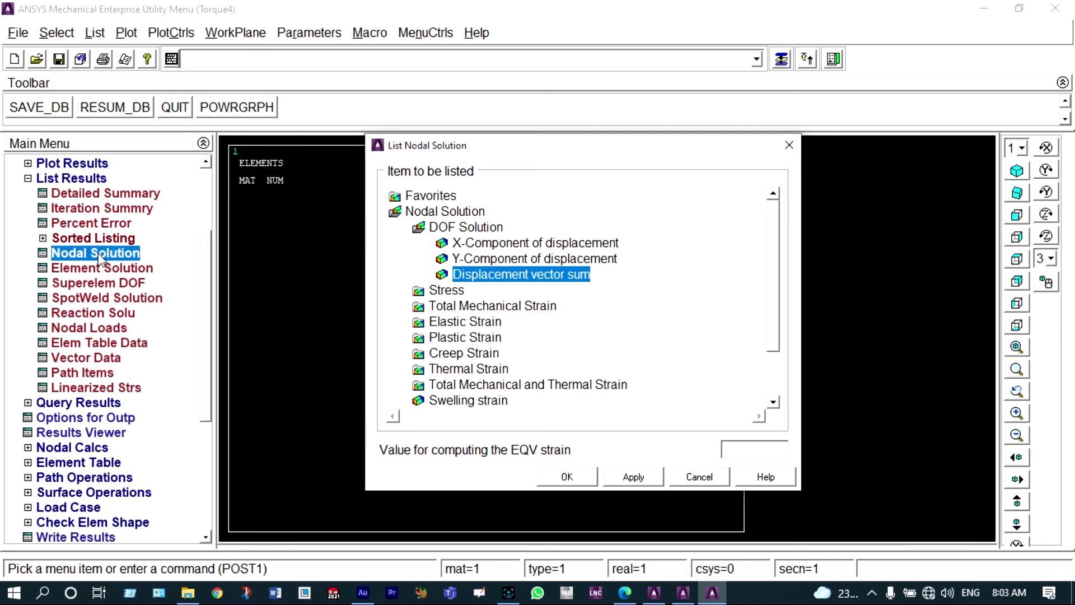
pyautogui.click(424, 291)
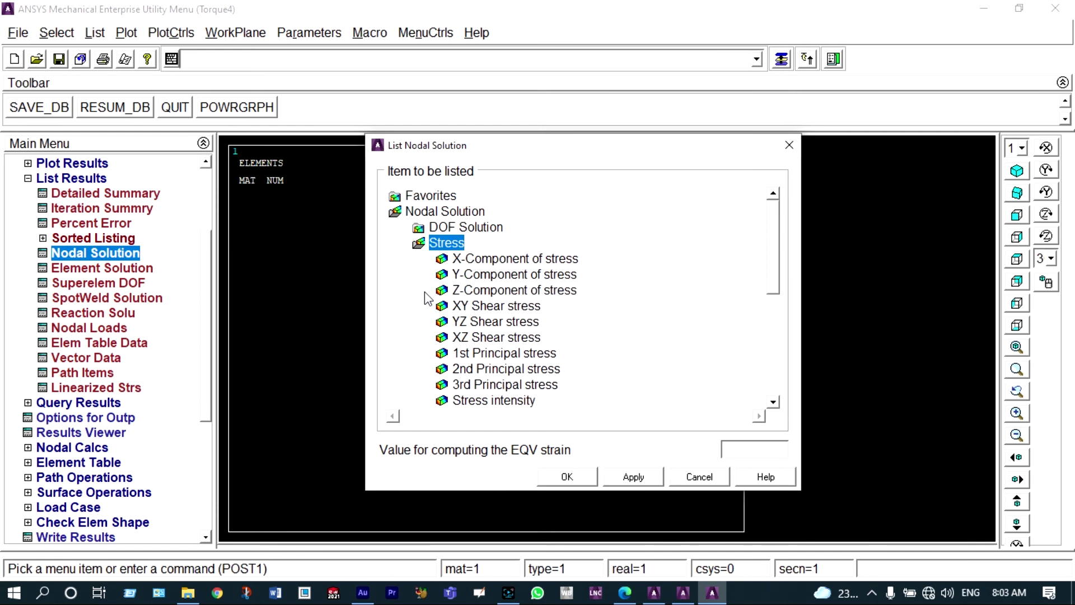
pyautogui.click(773, 402)
pyautogui.click(526, 401)
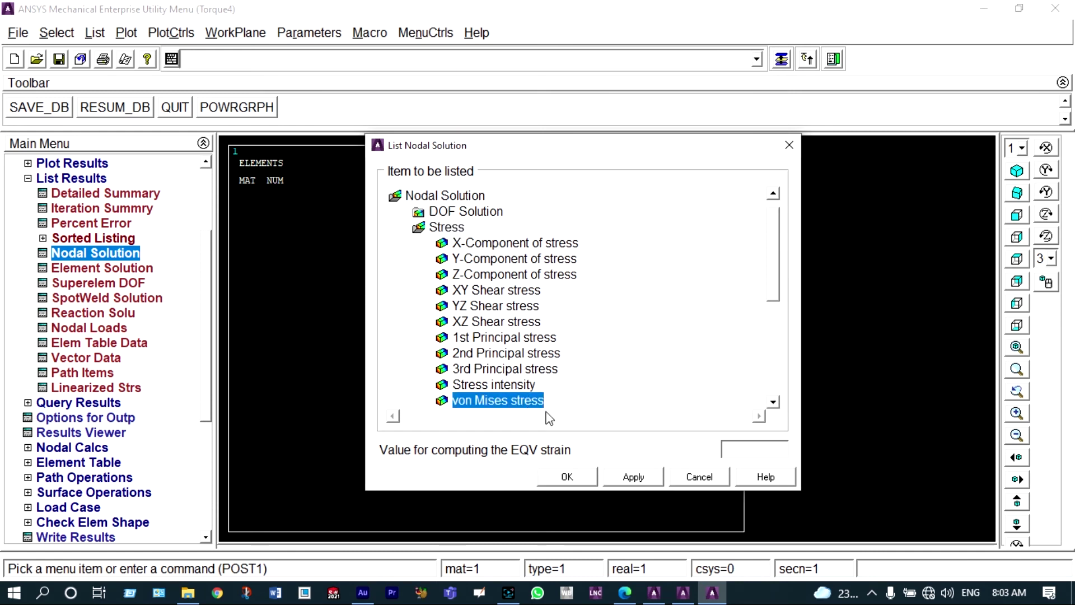
pyautogui.click(566, 476)
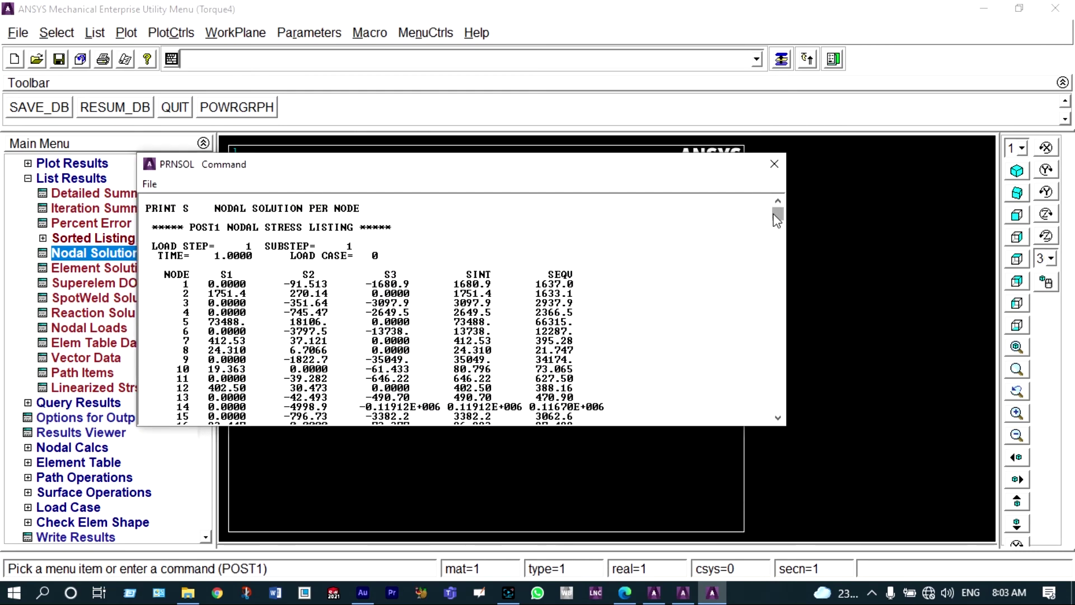
pyautogui.moveTo(777, 219); pyautogui.dragTo(778, 404)
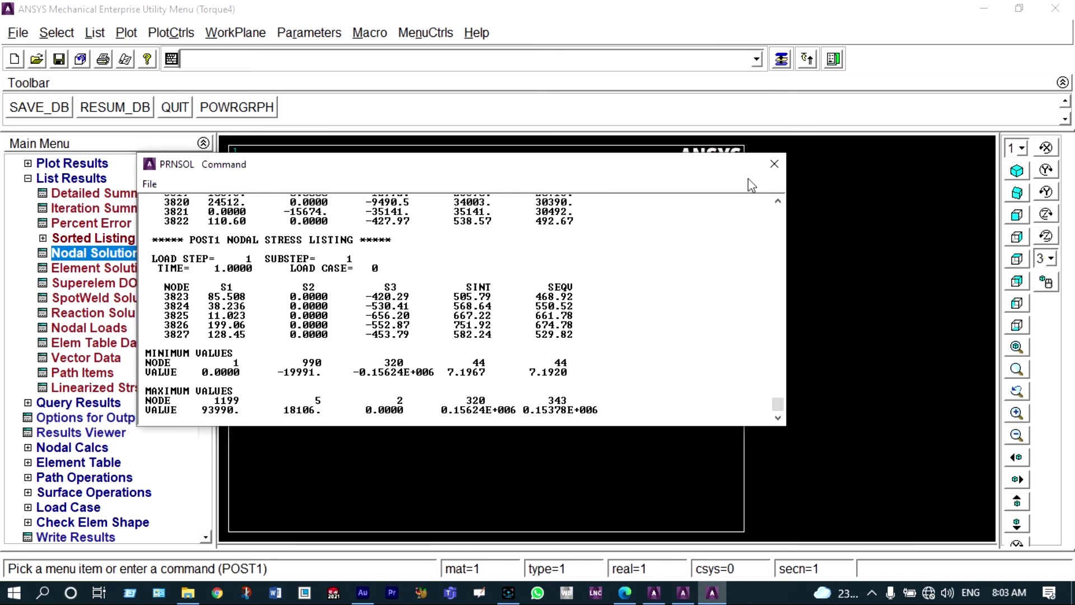
pyautogui.click(774, 164)
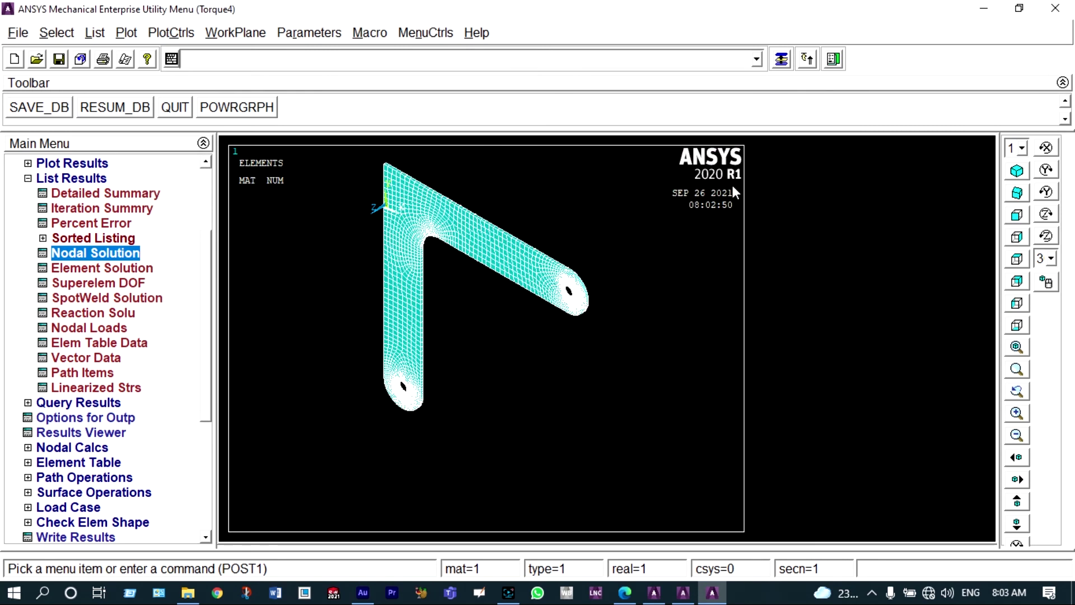
# Plot the nodal solution contour of von Mises stress on the deformed shape only, with the auto-calculated scale factor
pyautogui.scroll(2, 88, 224)
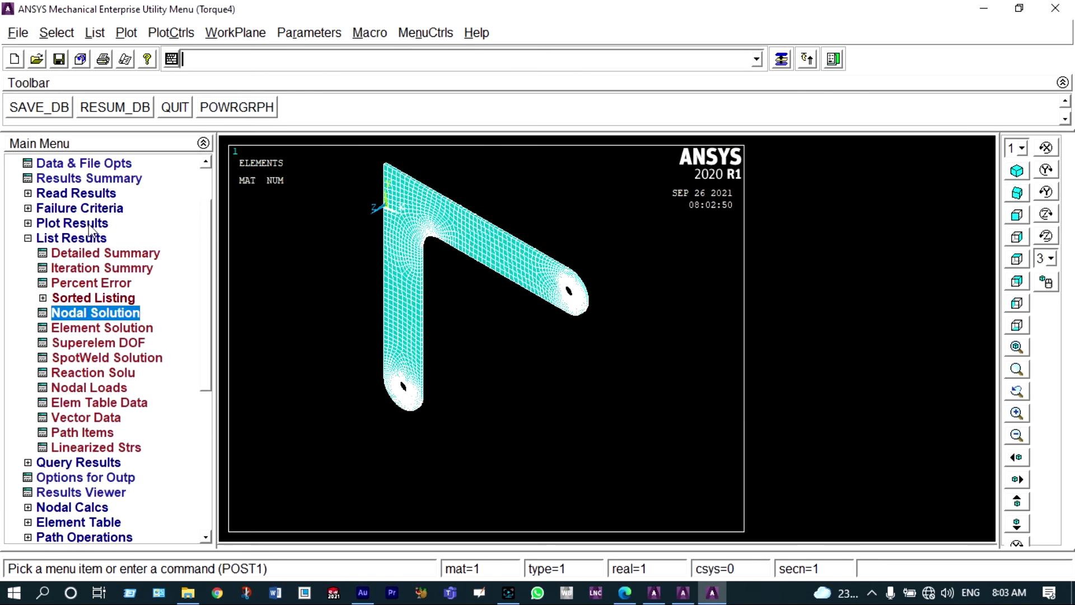
pyautogui.click(88, 224)
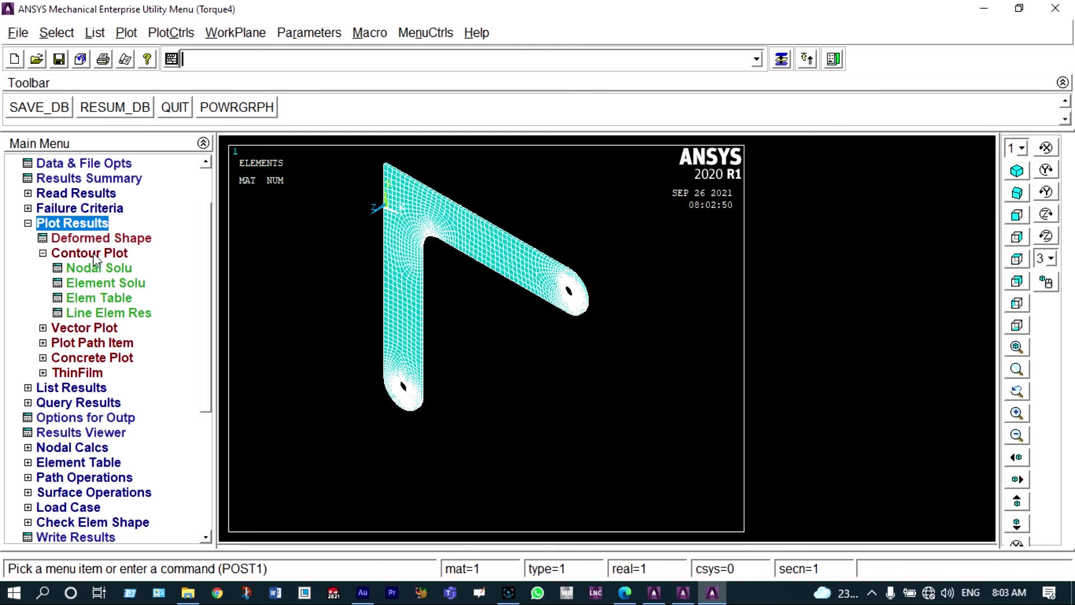
pyautogui.click(98, 270)
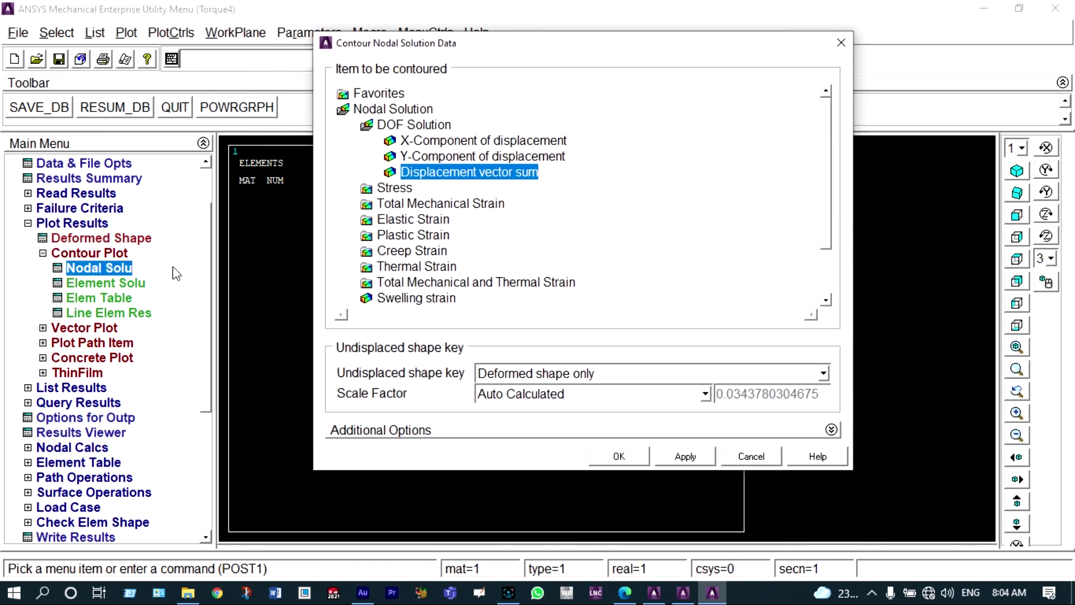
pyautogui.click(381, 191)
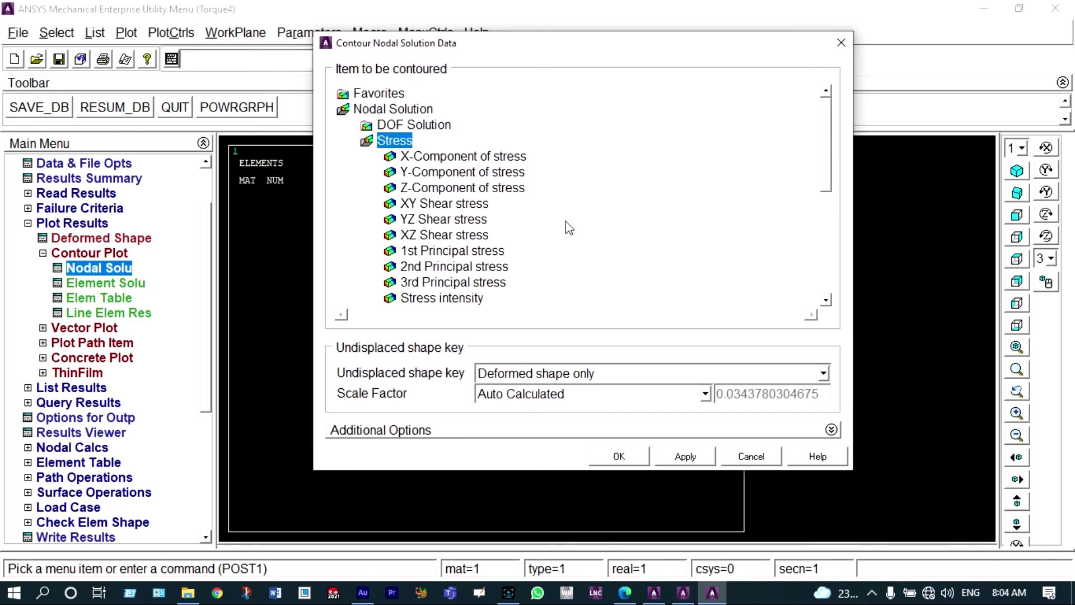
pyautogui.click(825, 300)
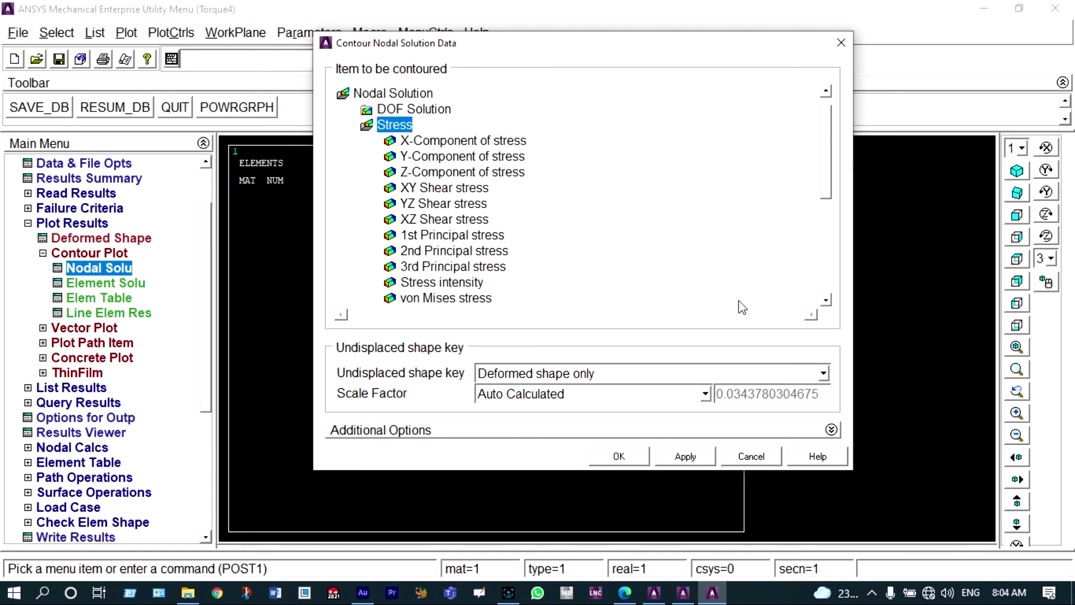
pyautogui.click(481, 300)
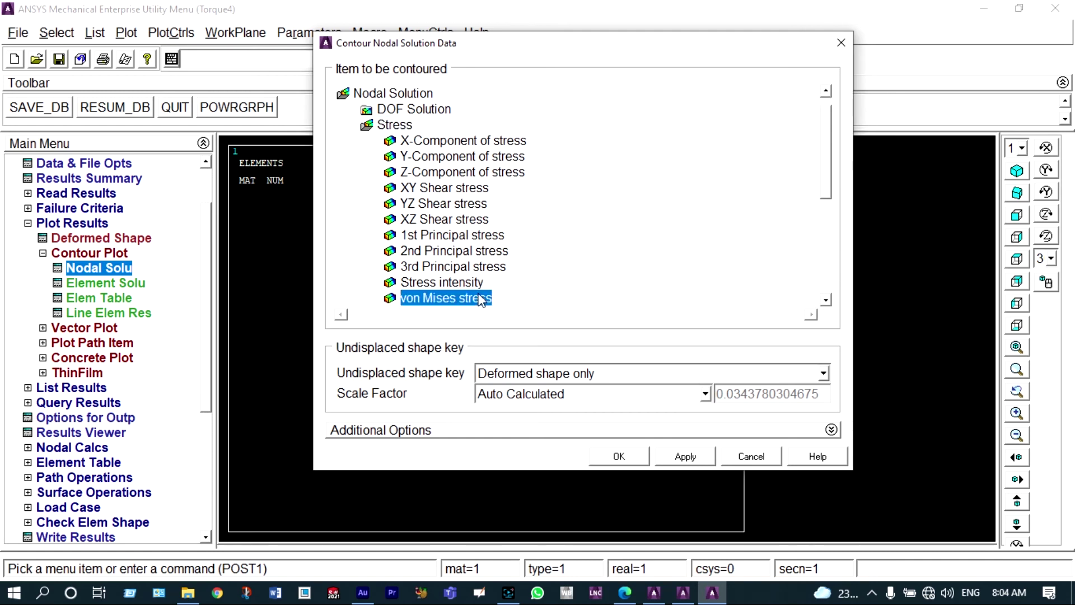
pyautogui.click(618, 456)
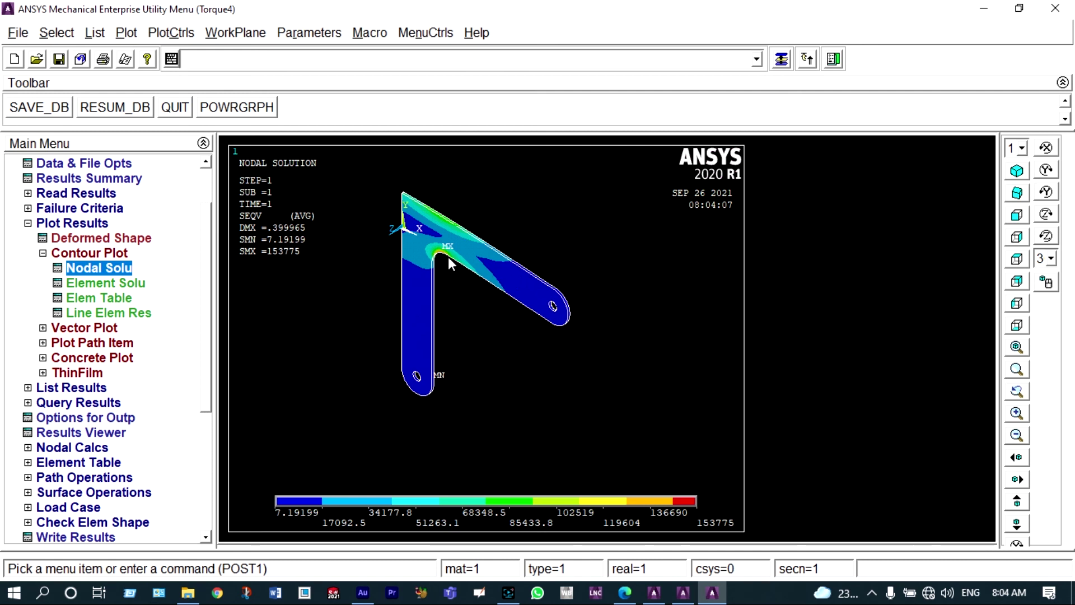
# Examine the von Mises stress contour up close around the fillet at the bracket's inner corner
pyautogui.scroll(5, 438, 250)
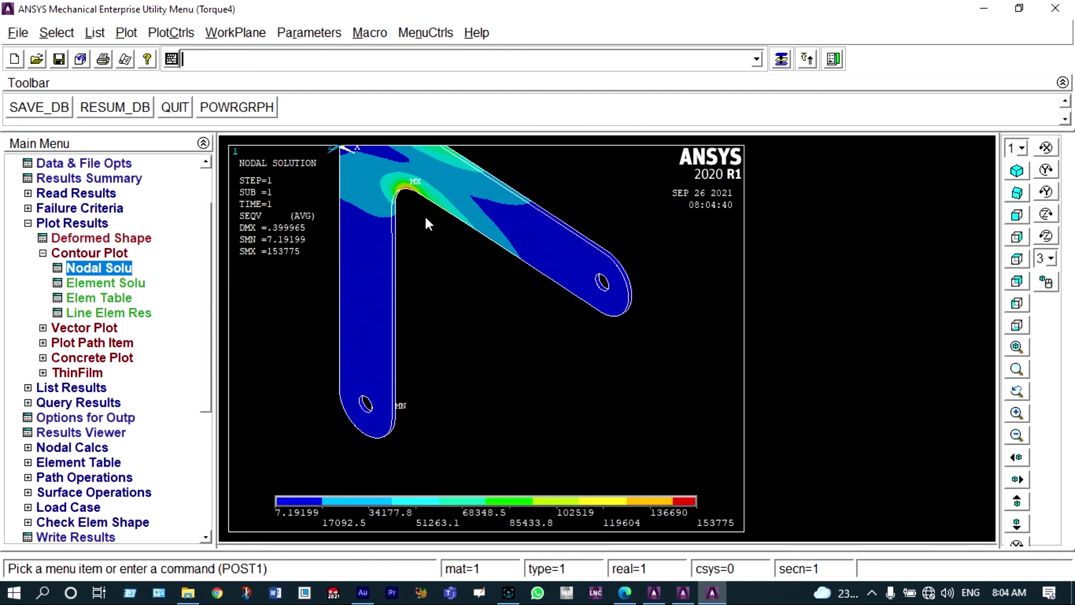
pyautogui.scroll(1, 413, 194)
pyautogui.scroll(1, 401, 166)
pyautogui.scroll(-1, 400, 168)
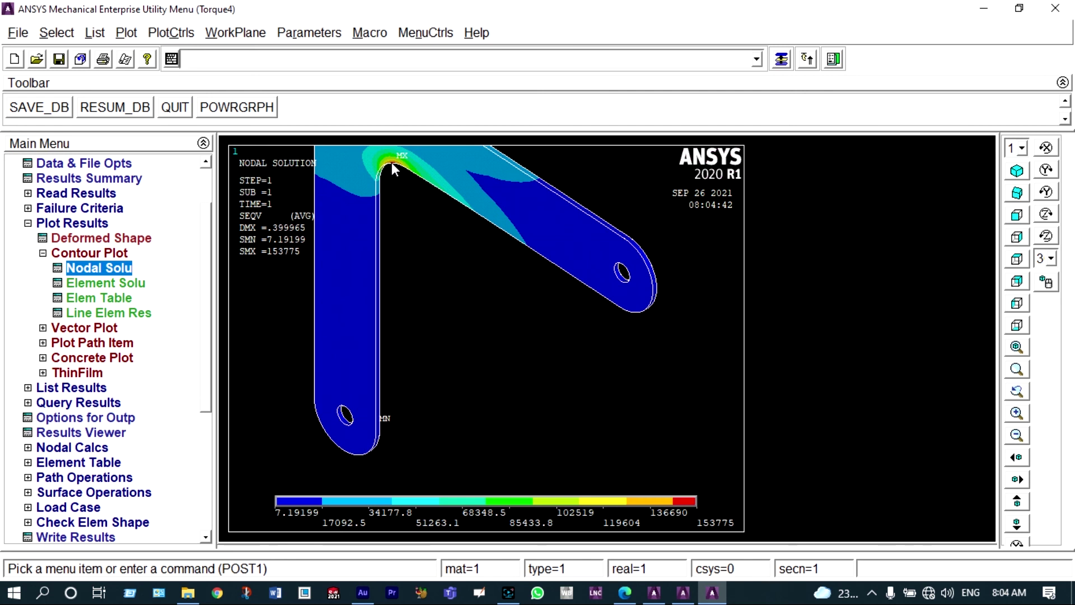
pyautogui.scroll(2, 391, 156)
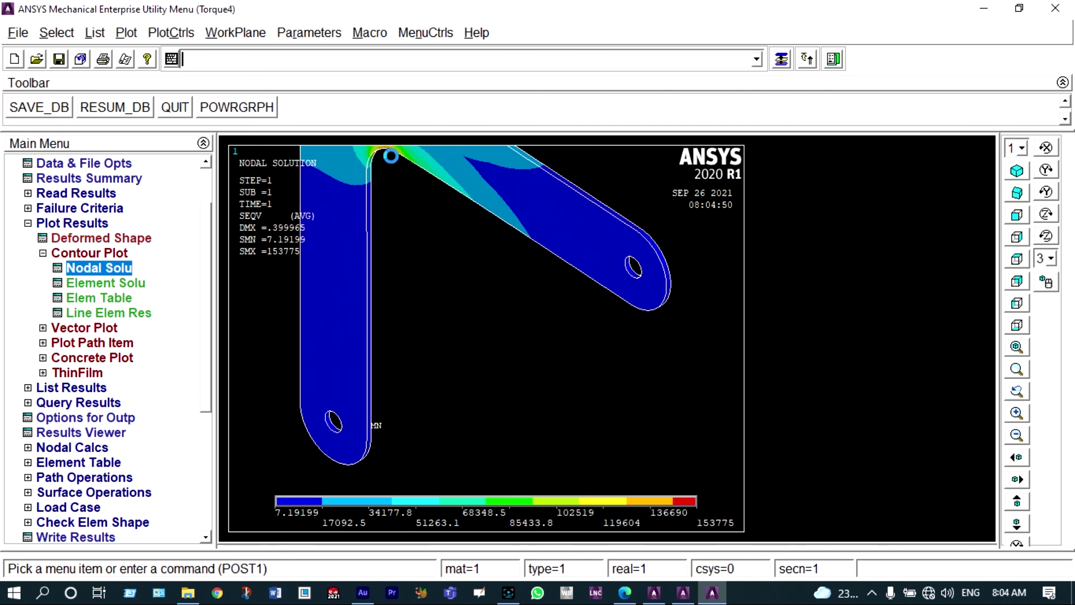
pyautogui.scroll(-2, 392, 155)
pyautogui.scroll(-2, 391, 156)
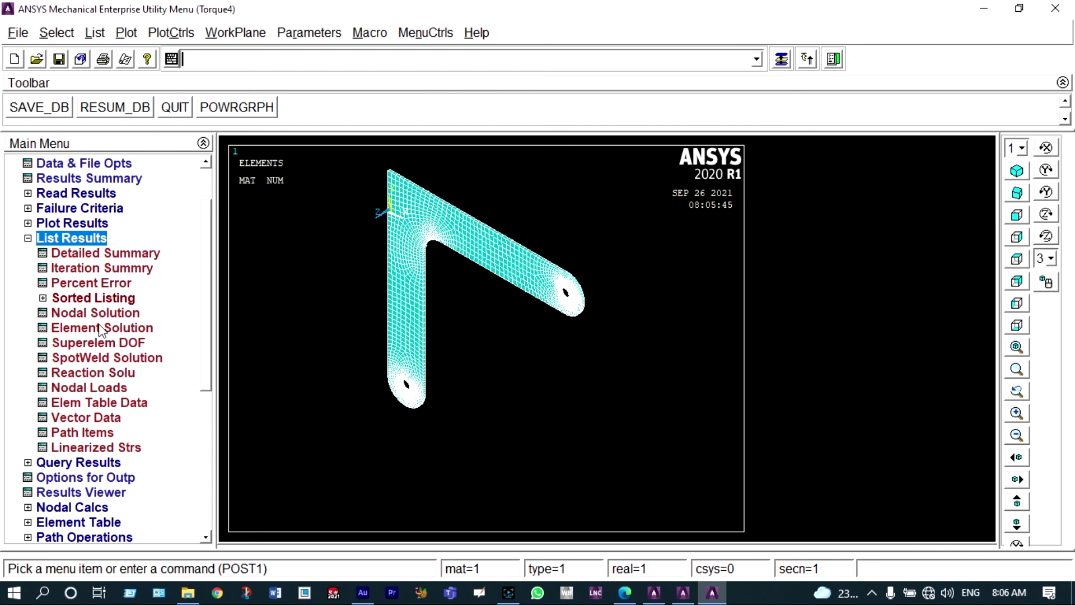
# List the reaction solution for all items and review it through to the total values at the end
pyautogui.click(94, 373)
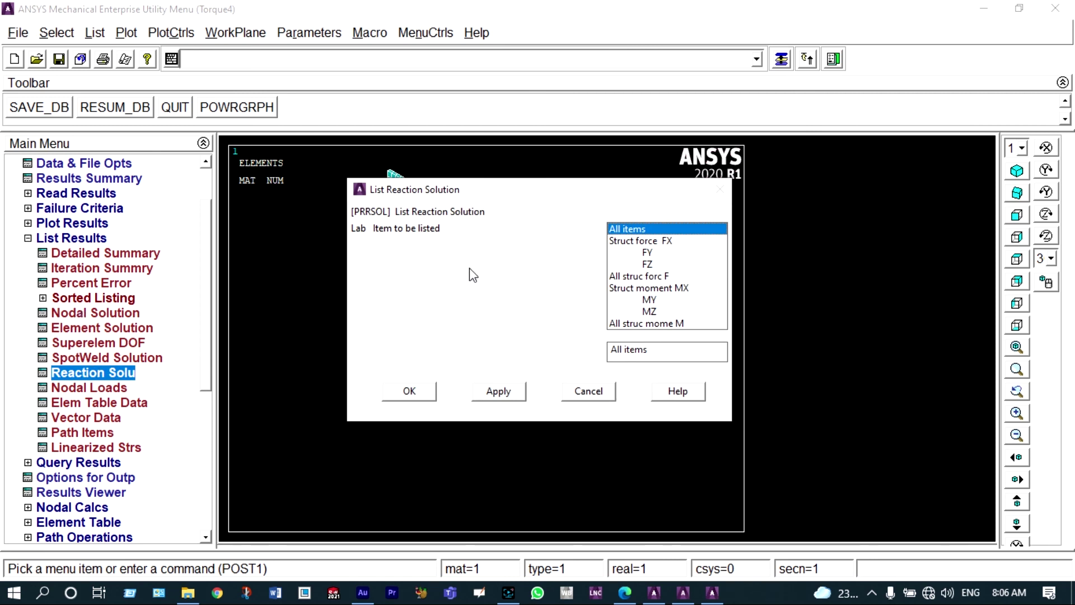
pyautogui.click(411, 391)
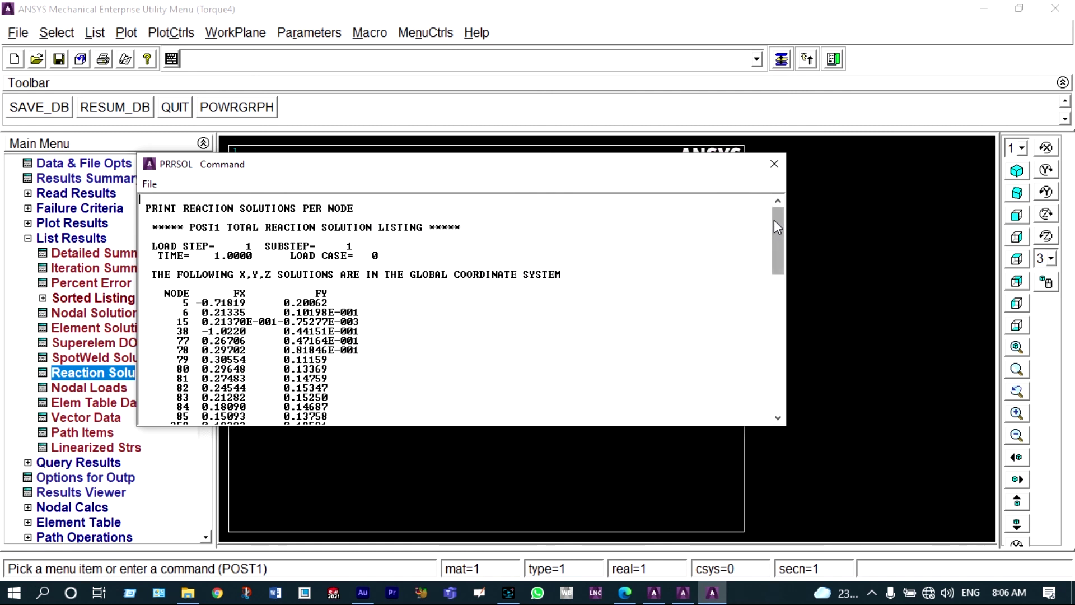
pyautogui.moveTo(775, 220); pyautogui.dragTo(772, 370)
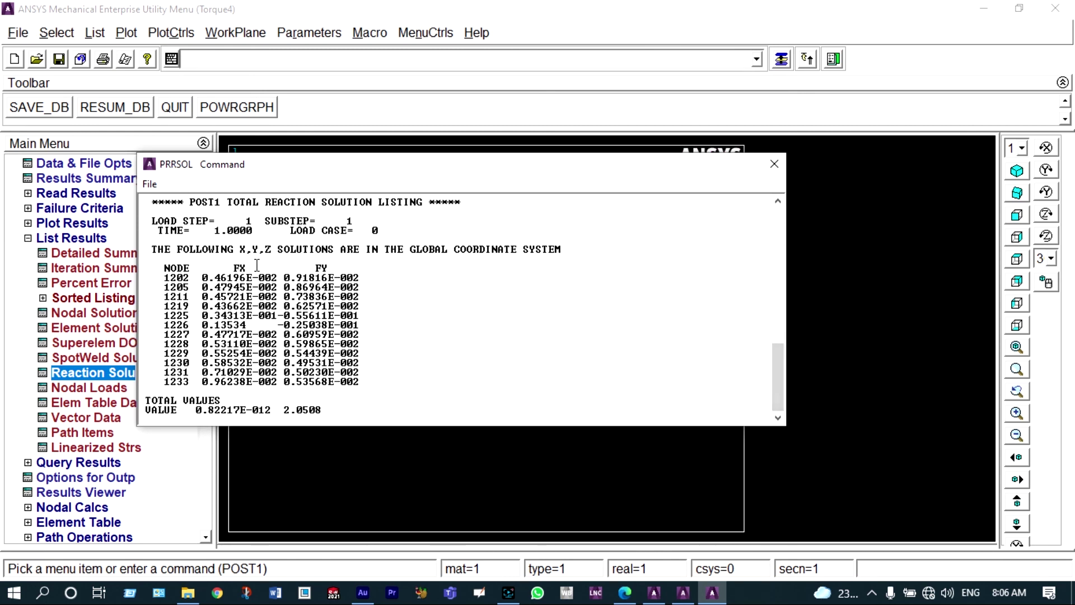